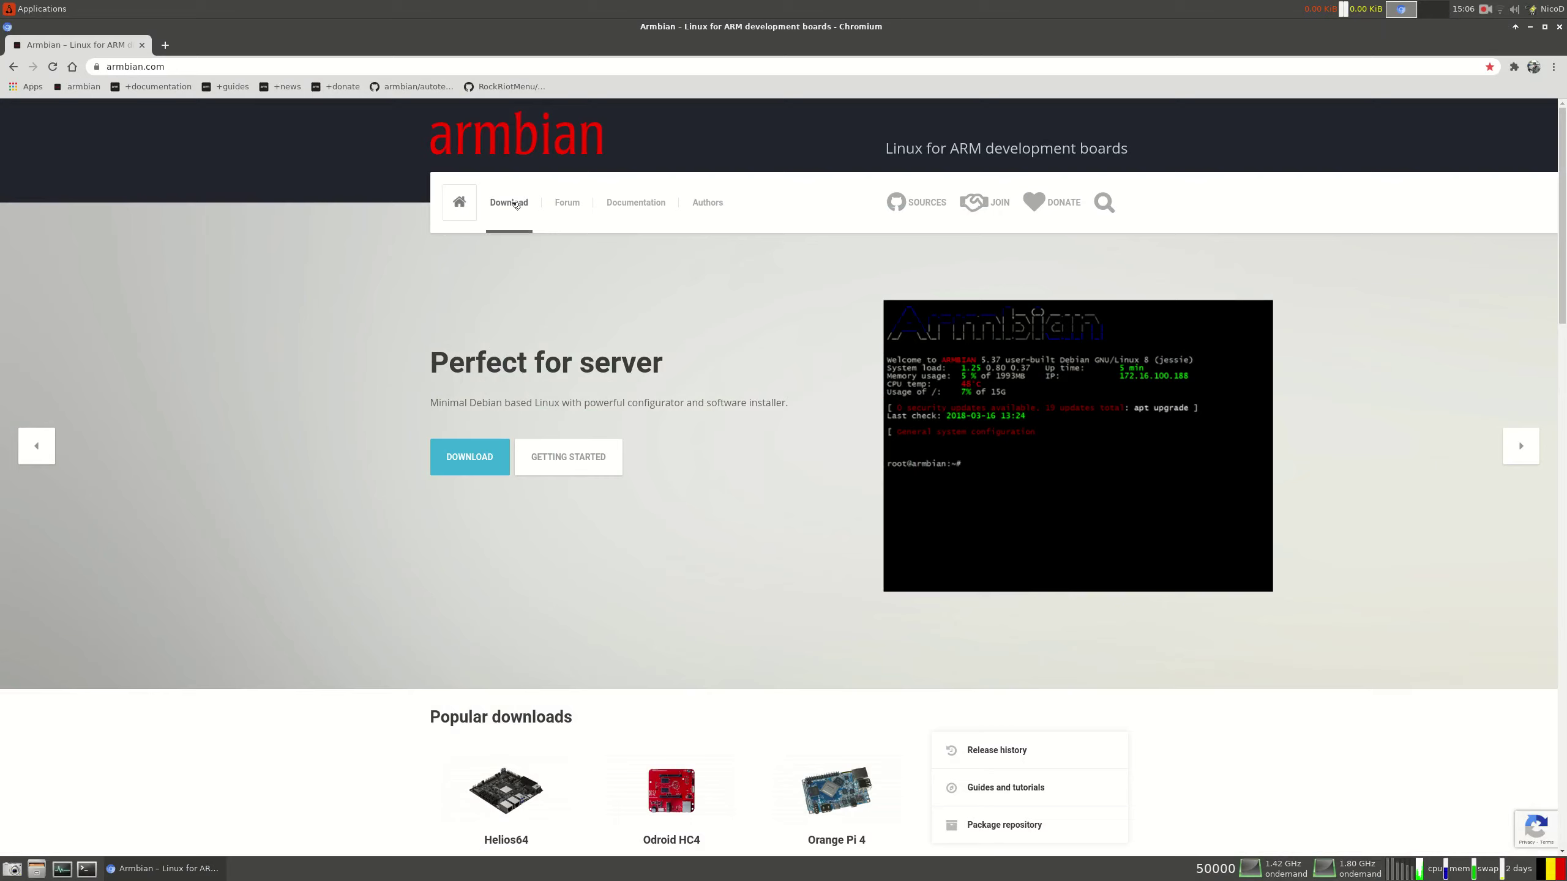
Go to Armbian's Odroid HC4 download page and get the Armbian Buster image
click(513, 205)
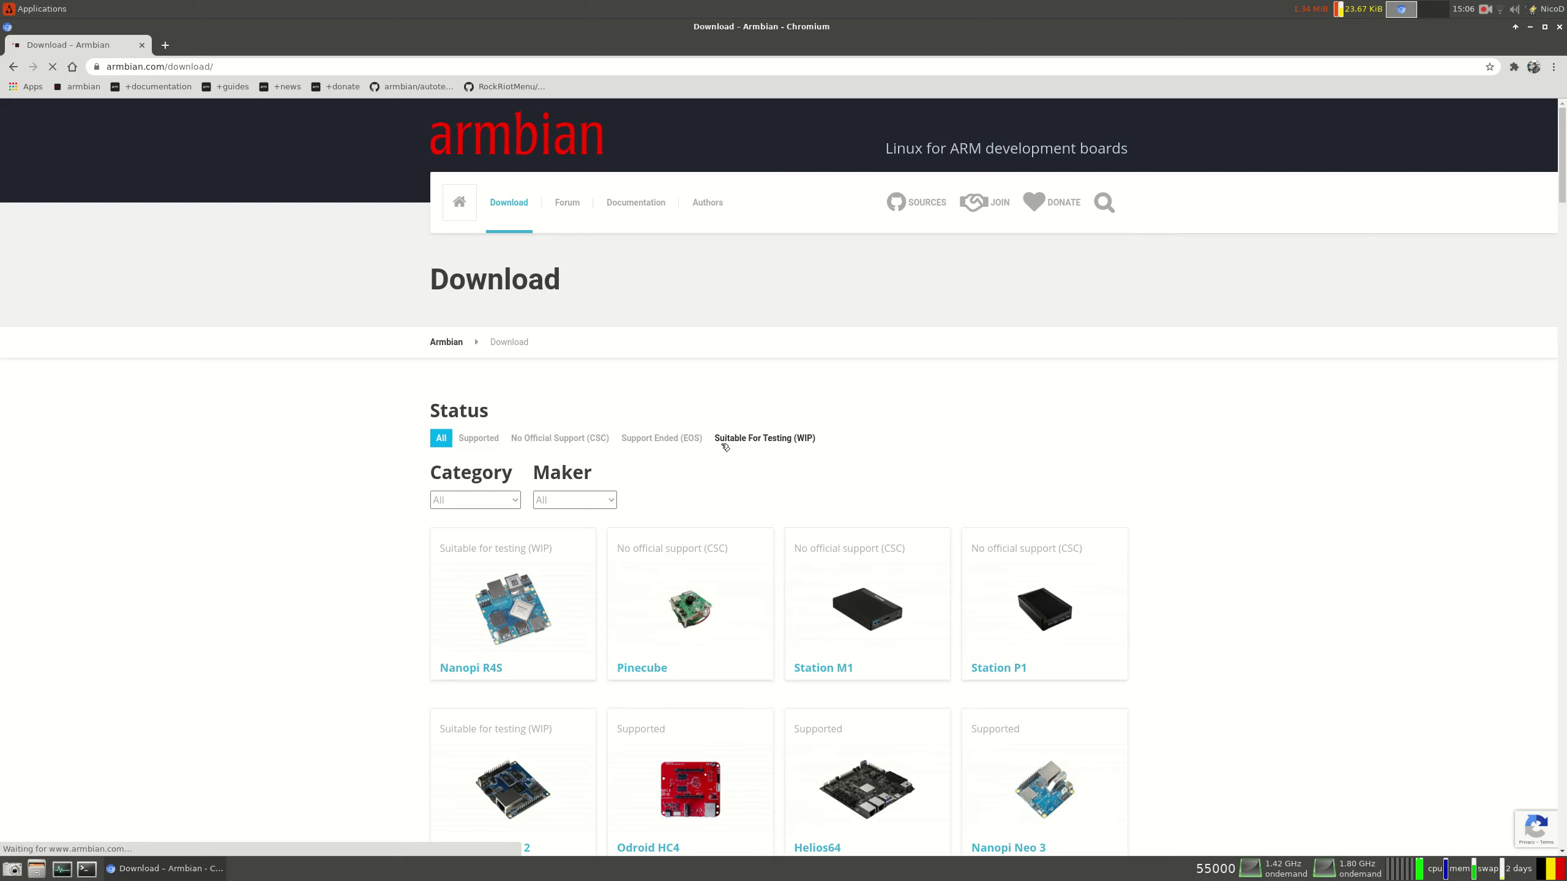
scroll(734, 487, down, 2)
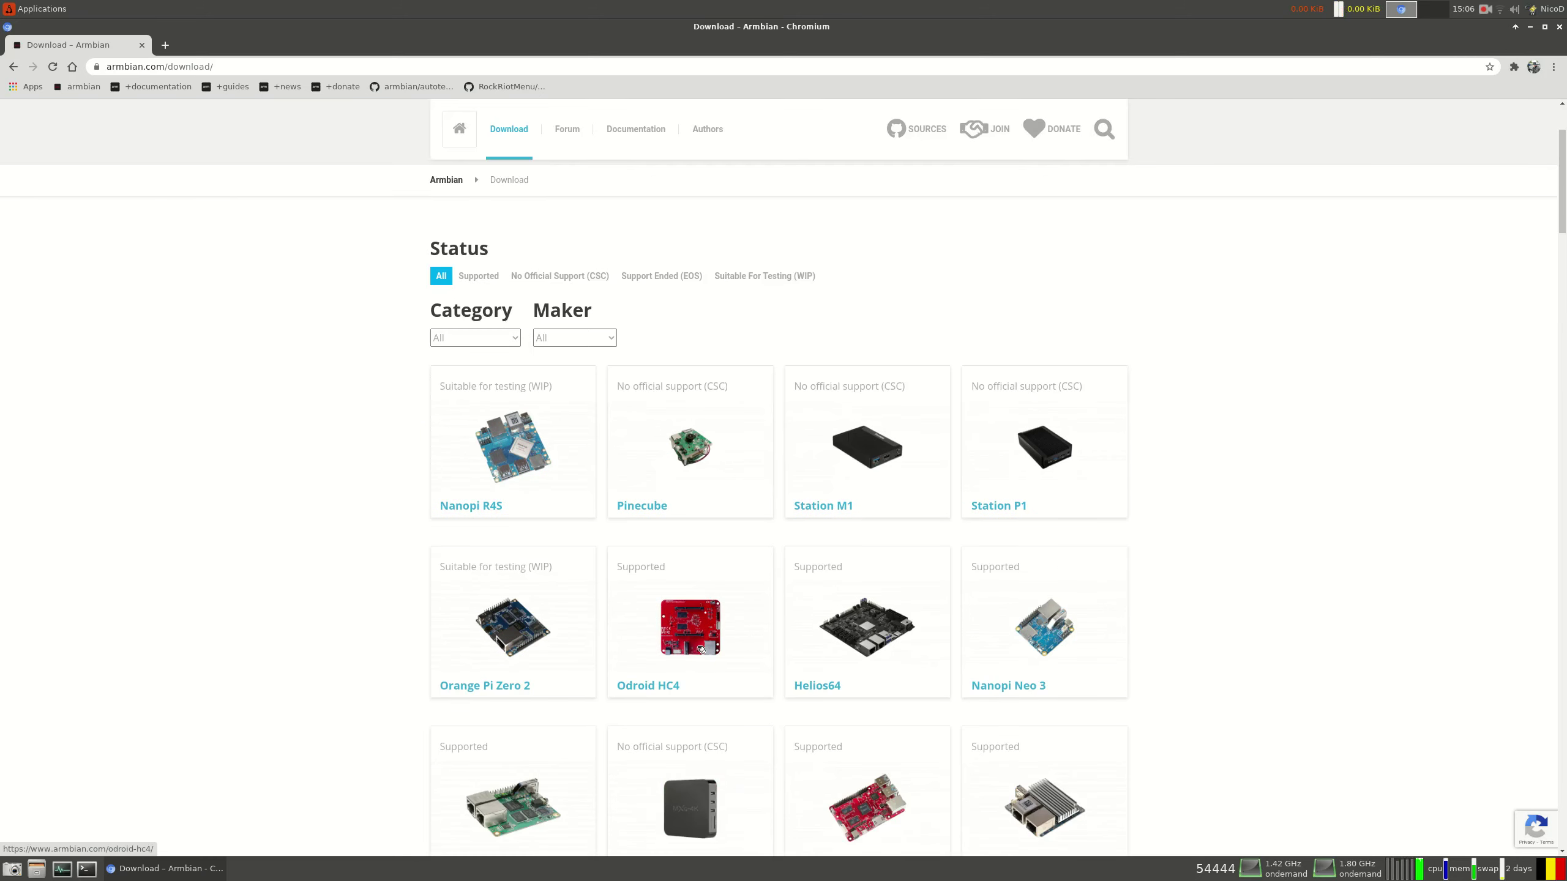
click(701, 625)
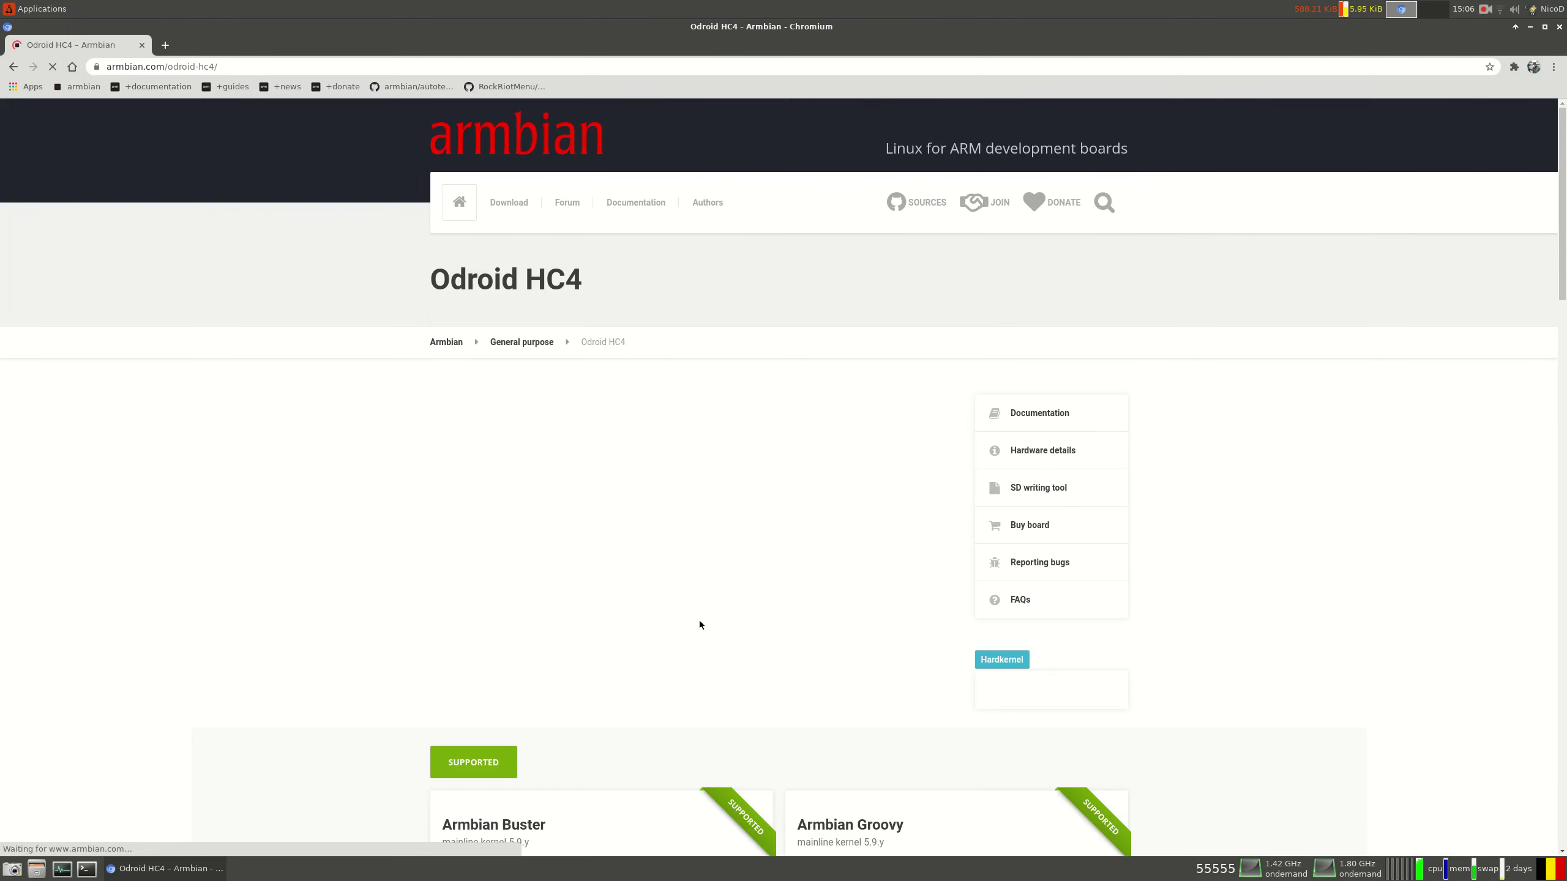
scroll(697, 625, down, 5)
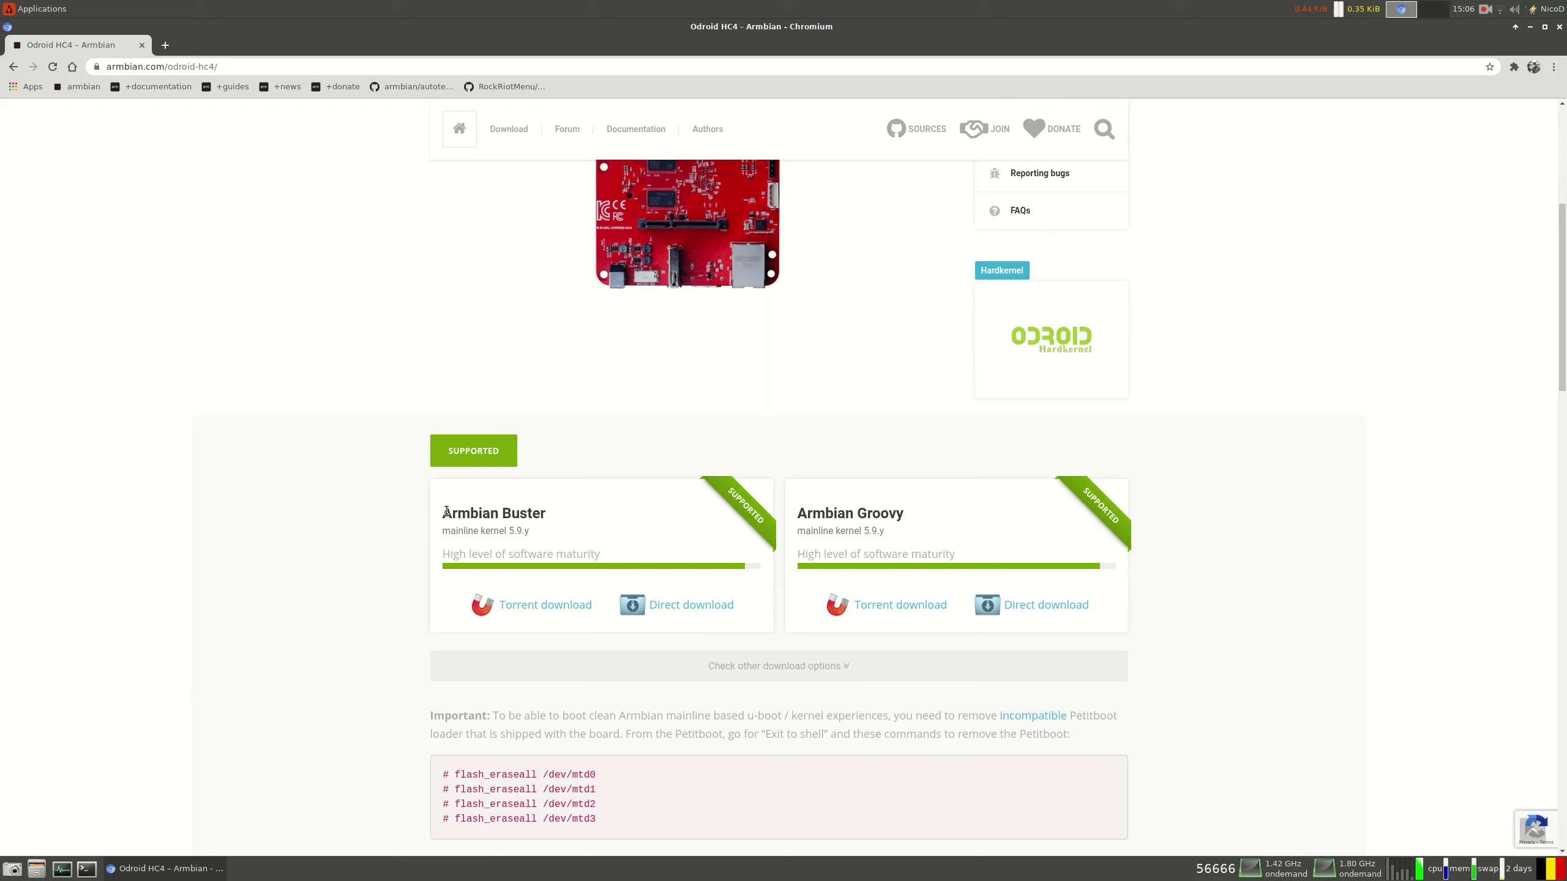
drag(442, 512, 648, 563)
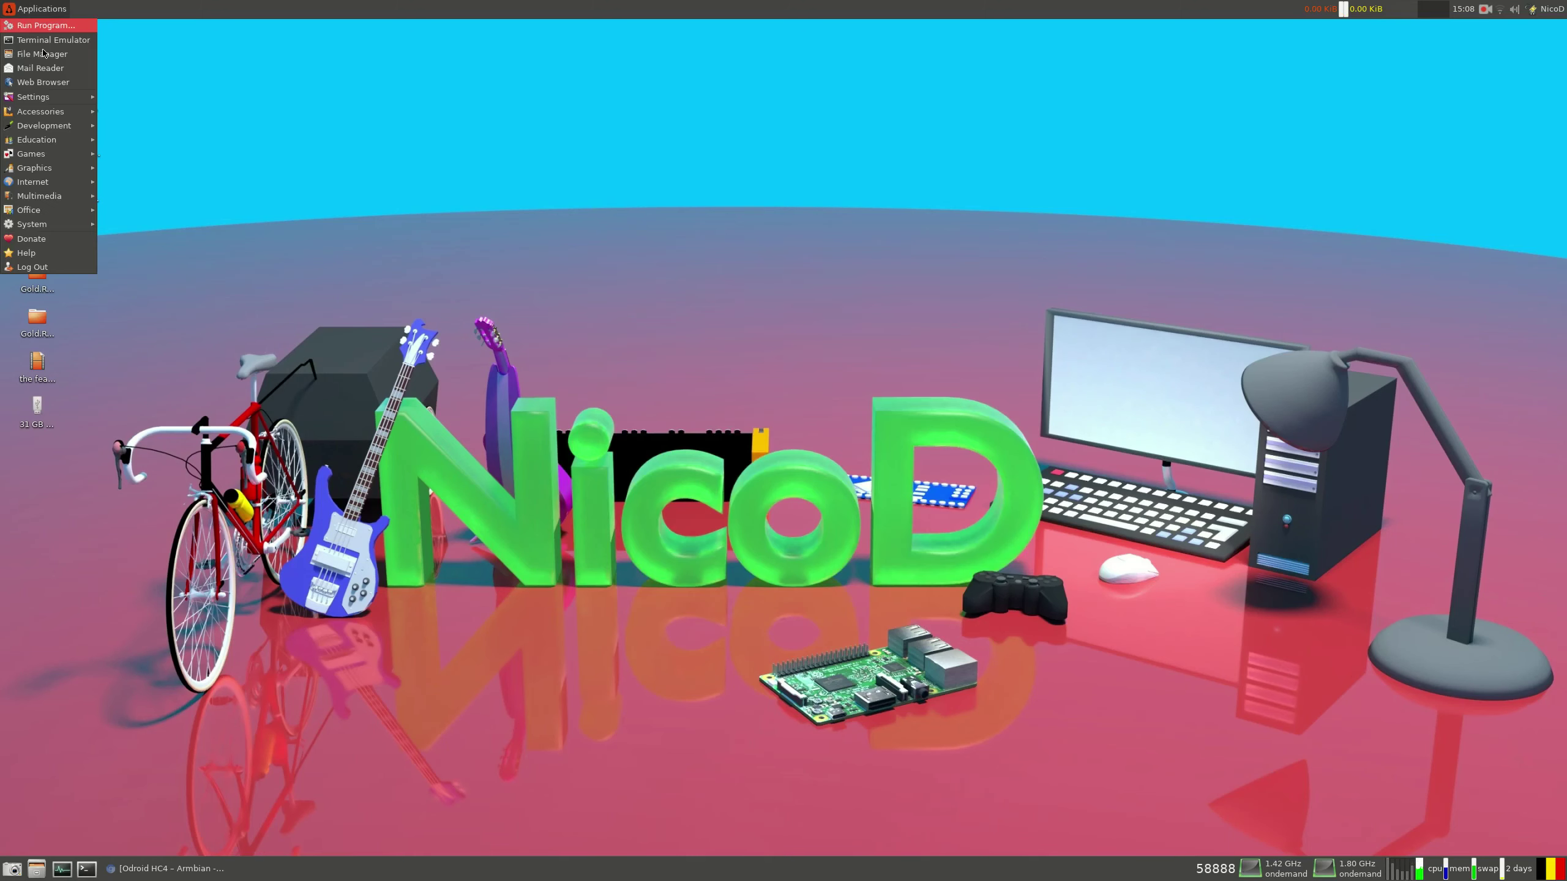
In Disks, delete the existing partition on the 31 GB drive
mouse_move(61, 91)
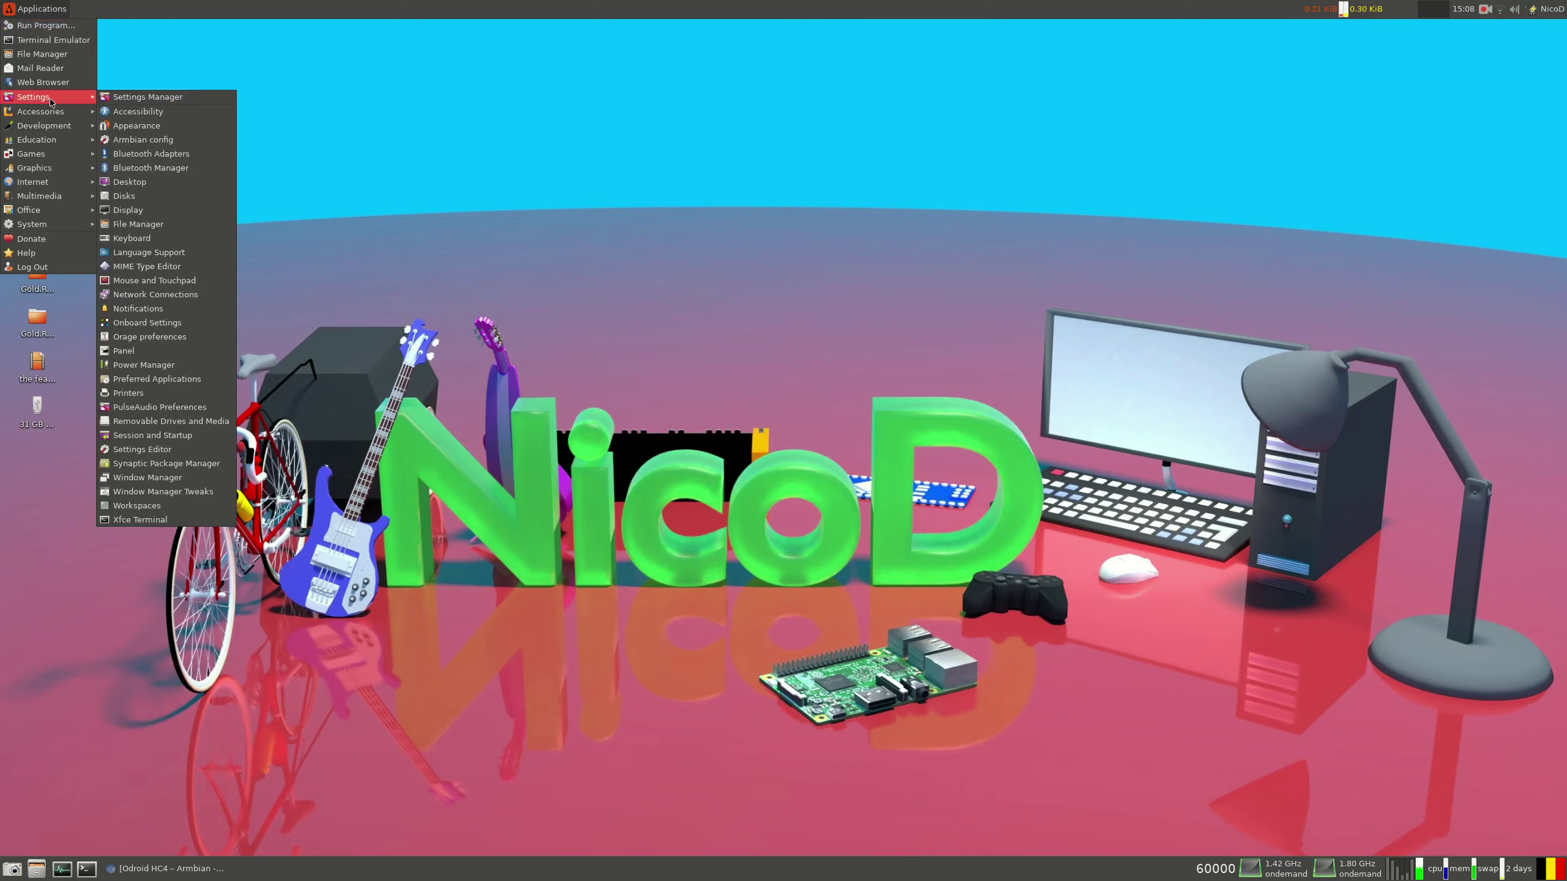
click(259, 210)
click(583, 341)
click(862, 365)
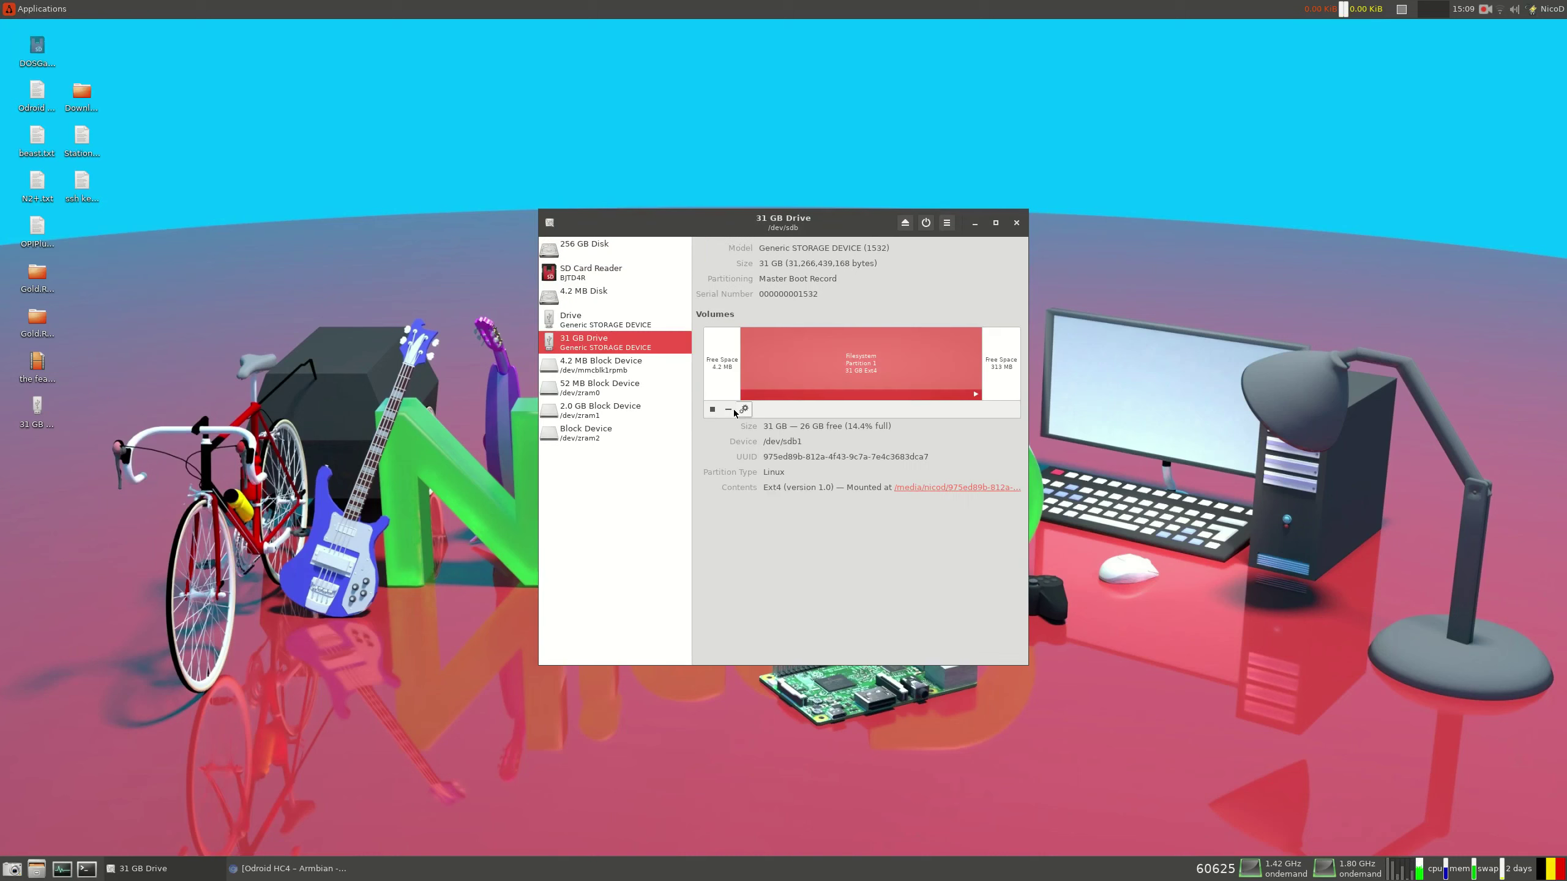
click(728, 410)
click(857, 524)
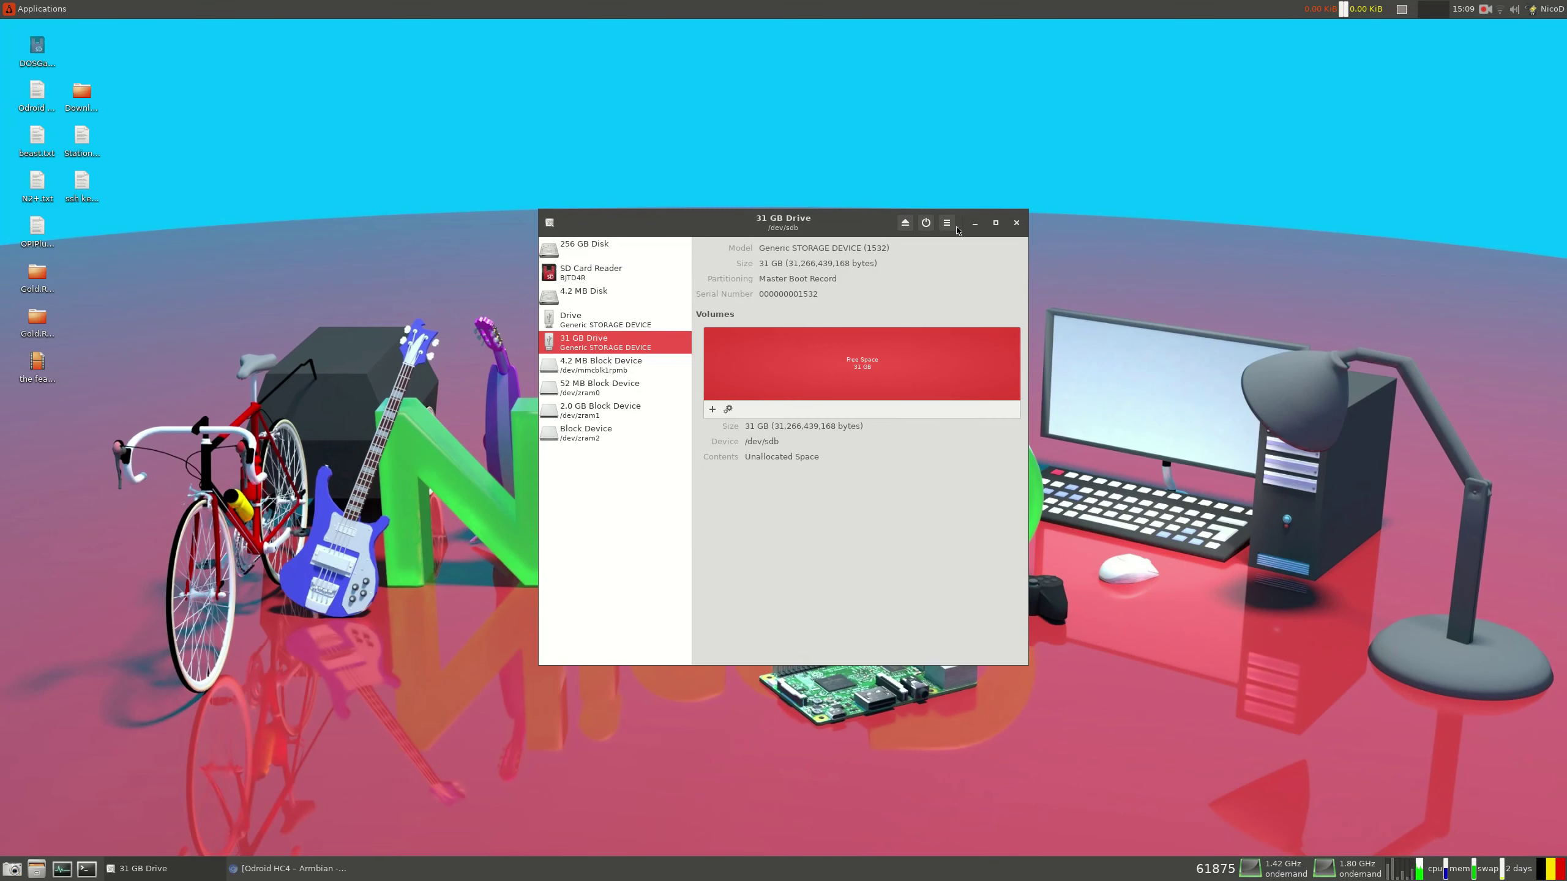
Restore the Armbian_20.11.7_Odroidhc4_buster_current_5.9.14.img.xz image onto the drive, authenticating to start
click(947, 222)
click(1018, 279)
click(928, 422)
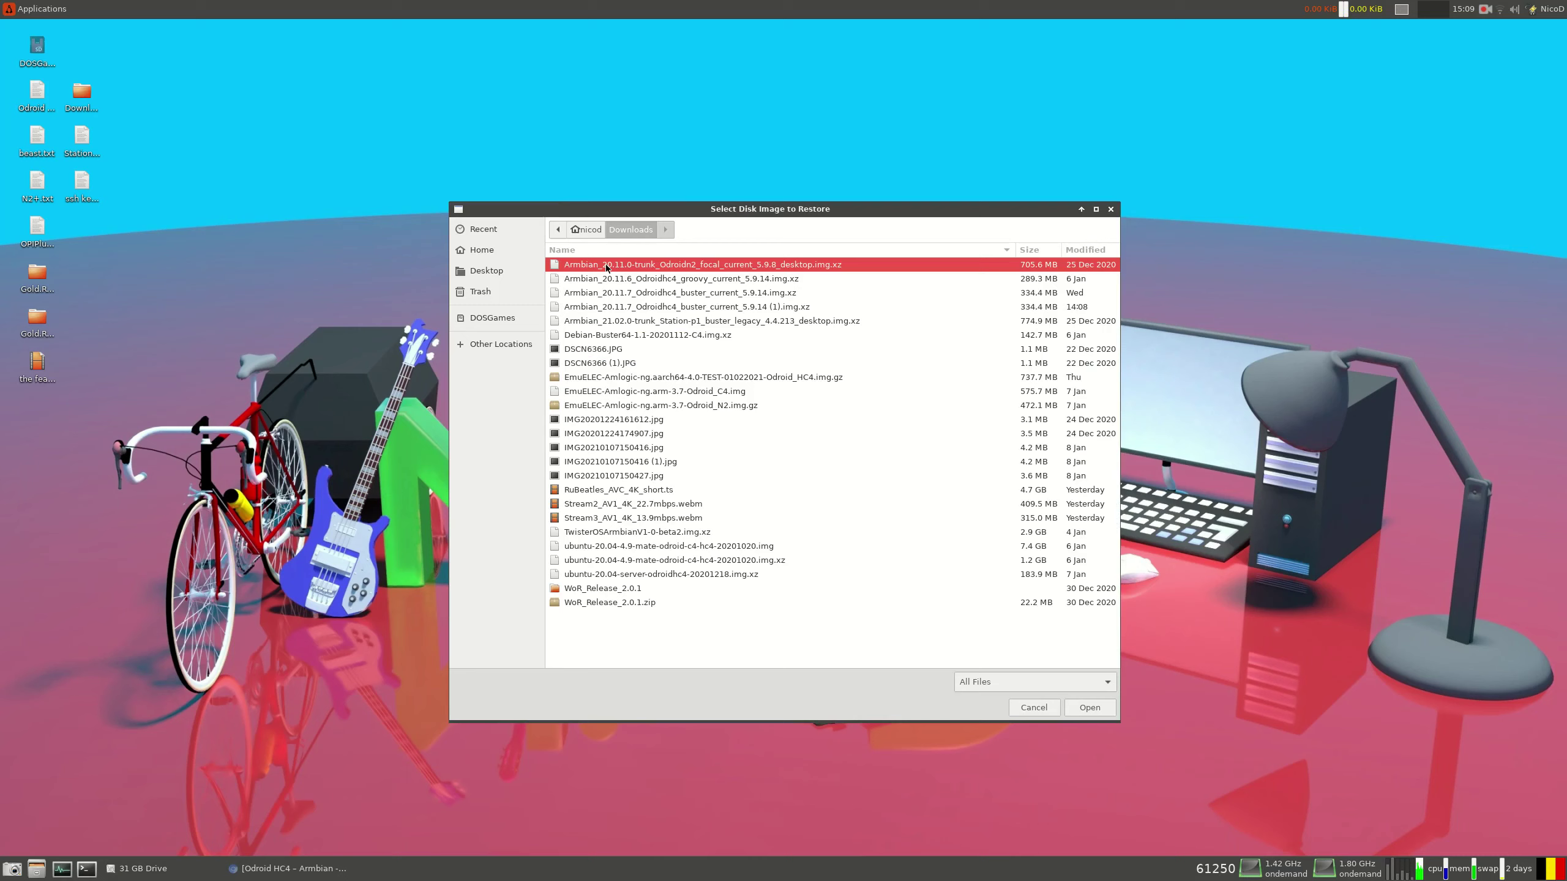
click(710, 307)
click(714, 293)
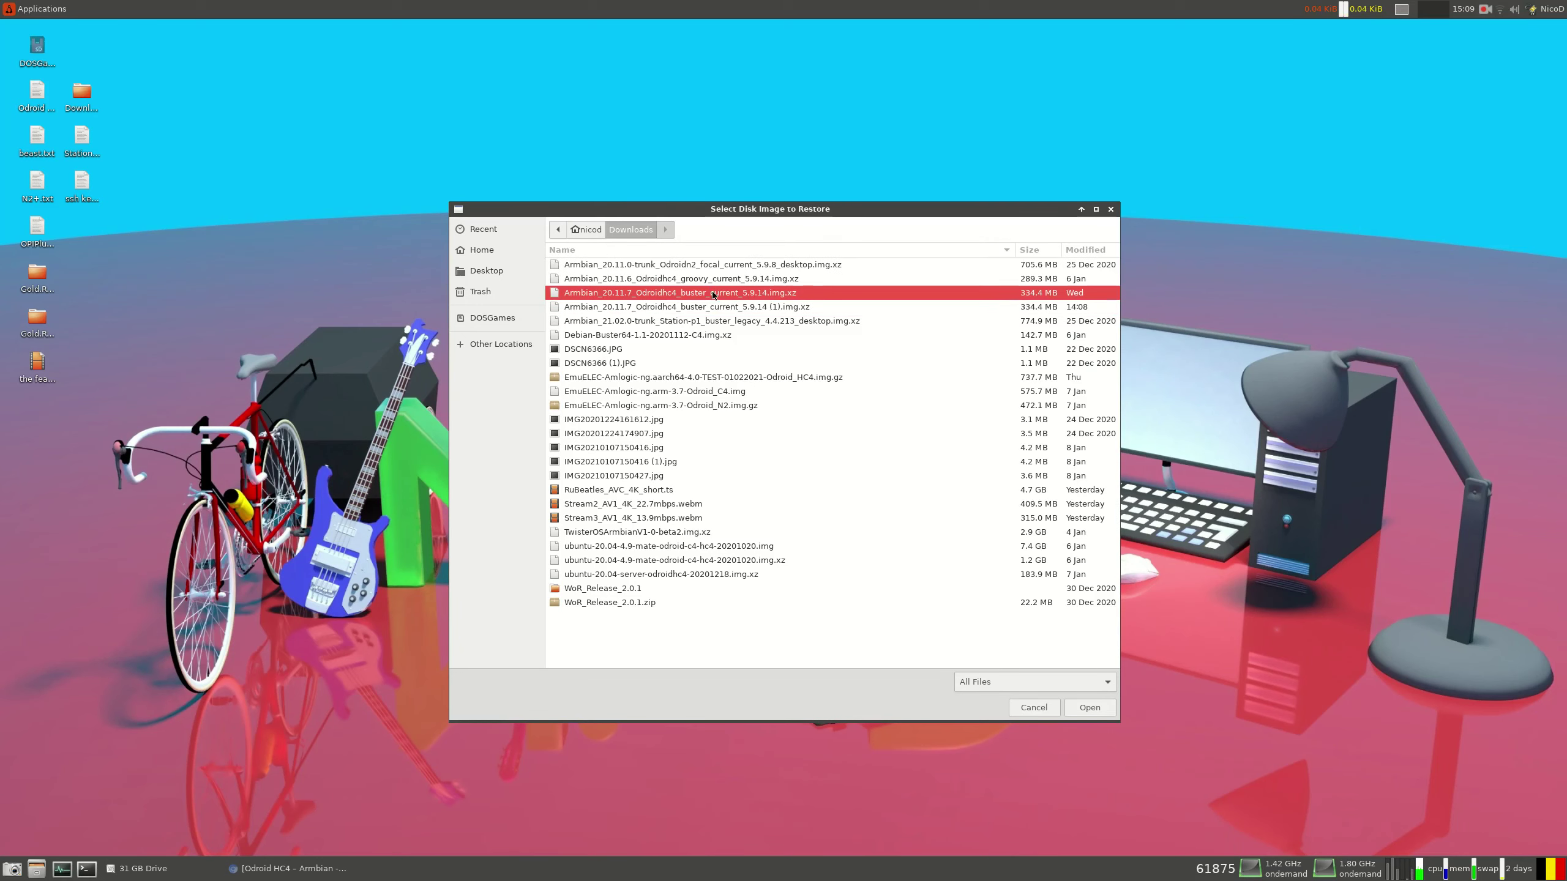
double_click(713, 294)
click(924, 505)
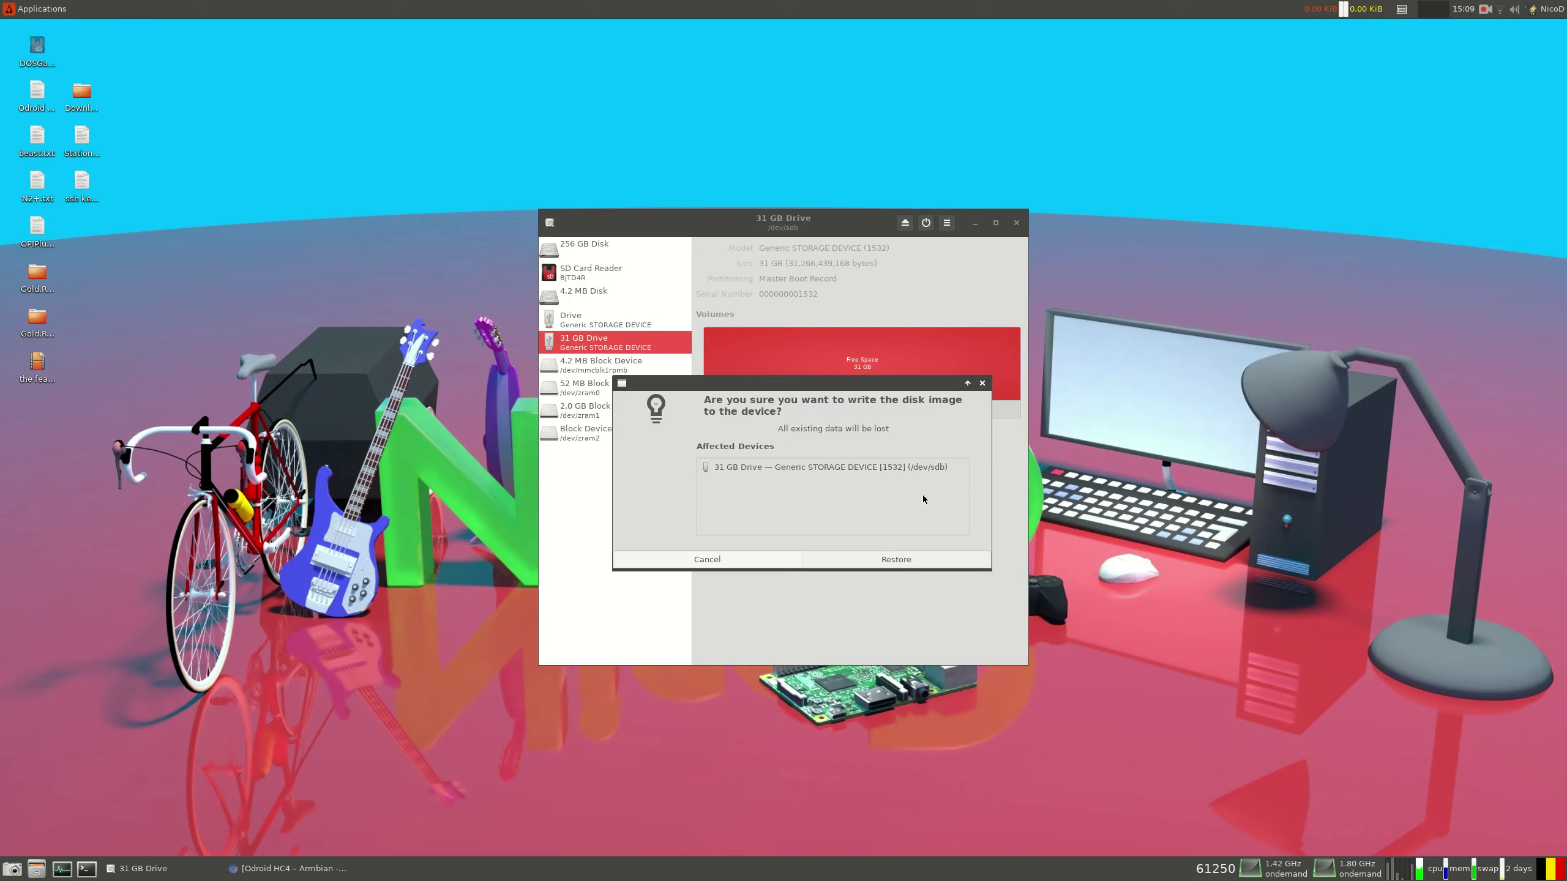
click(896, 559)
text(********)
click(906, 517)
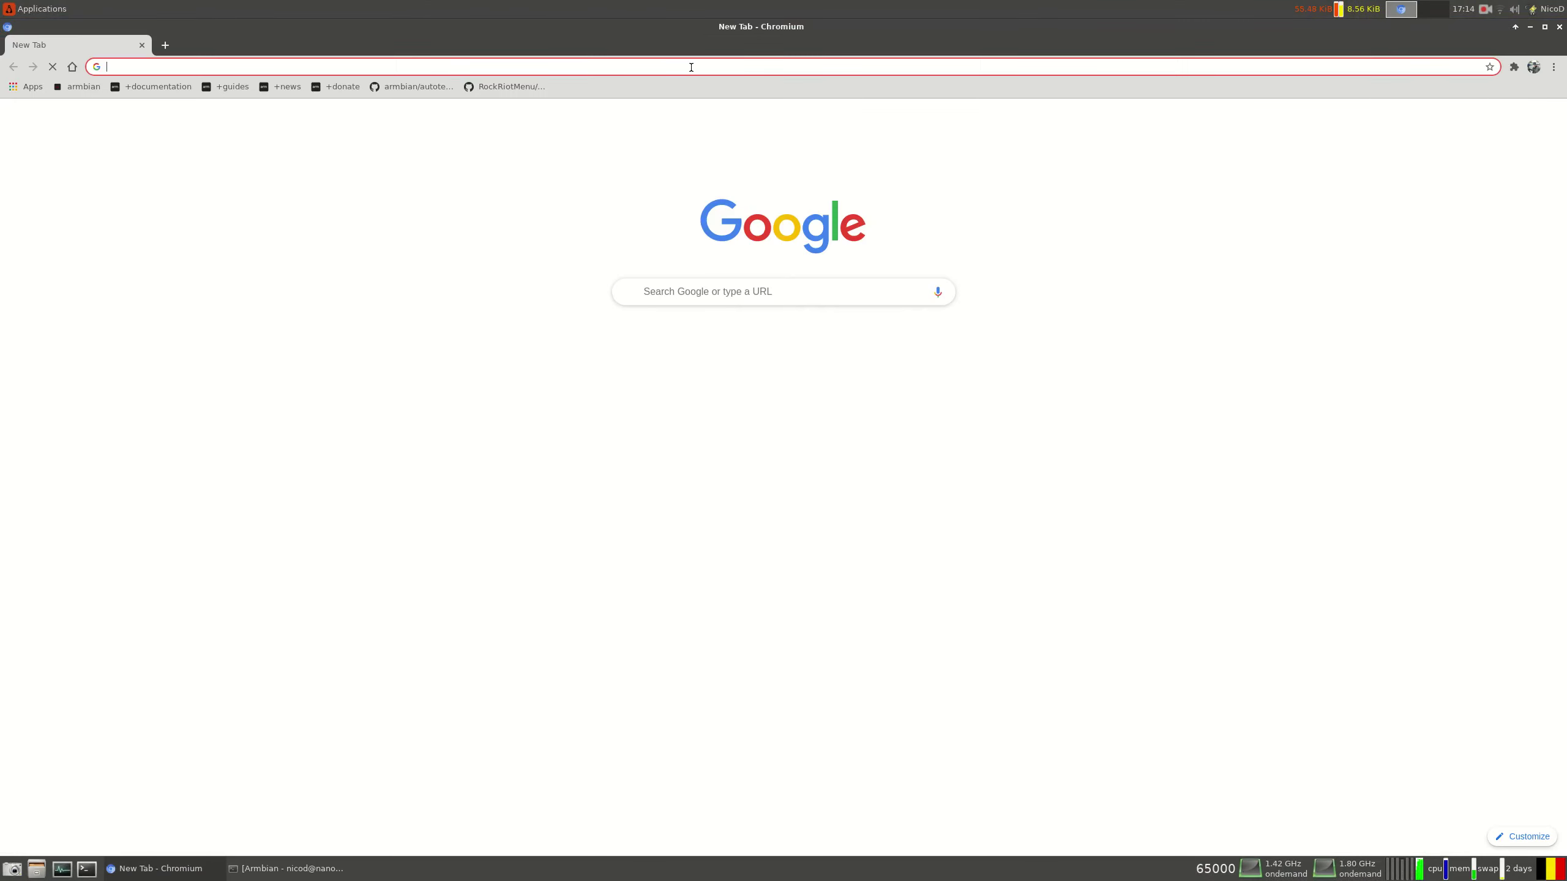
Load the router page at 192.168.1.1 to find ODROIDHC4 at 192.168.1.7
click(691, 67)
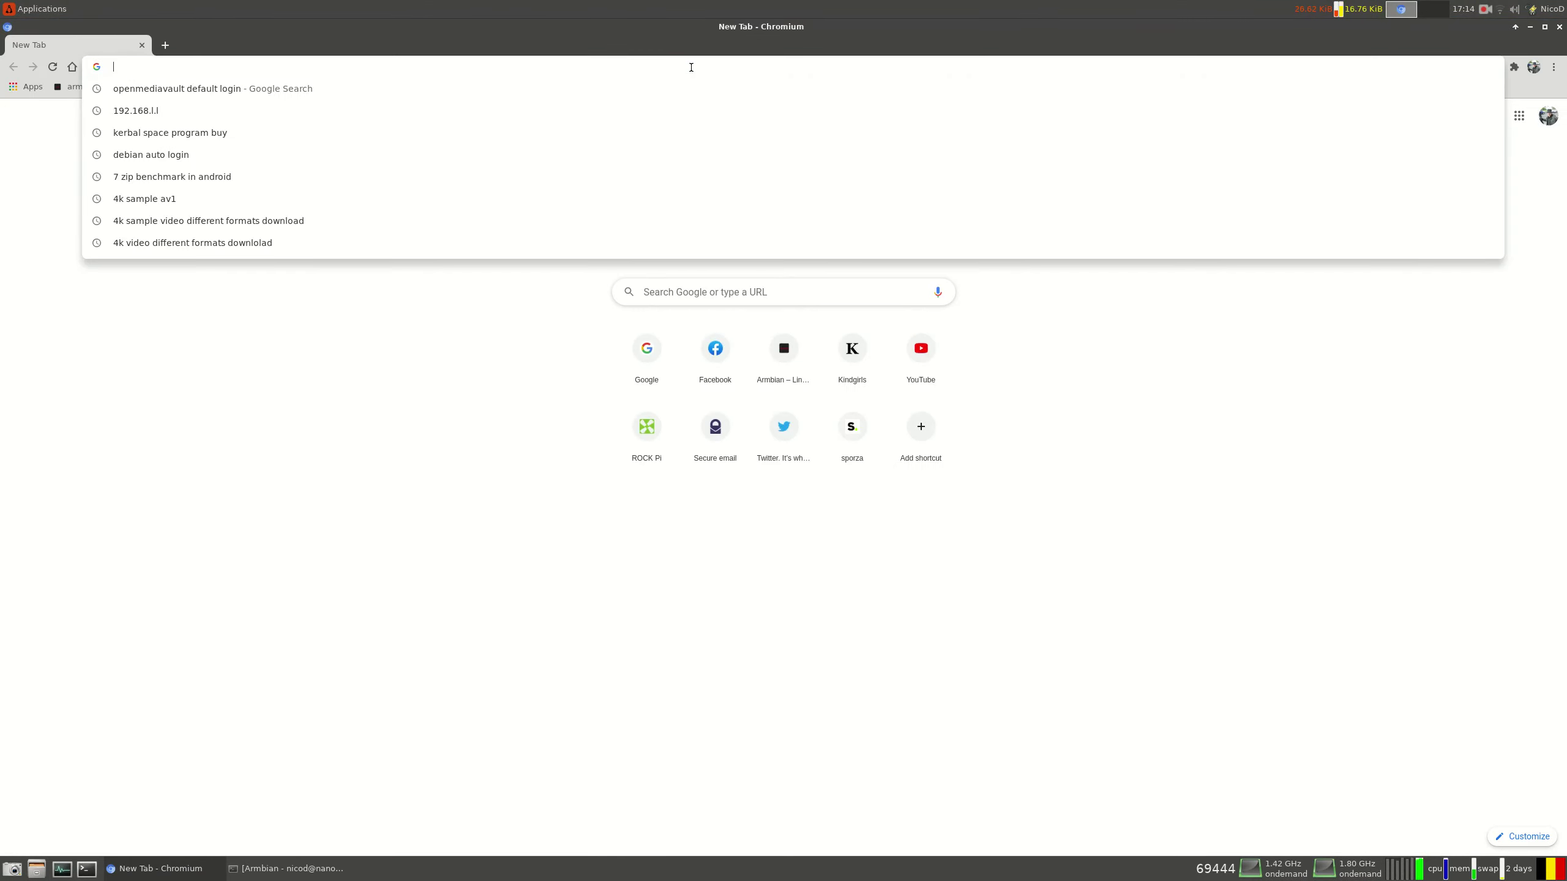
text(192)
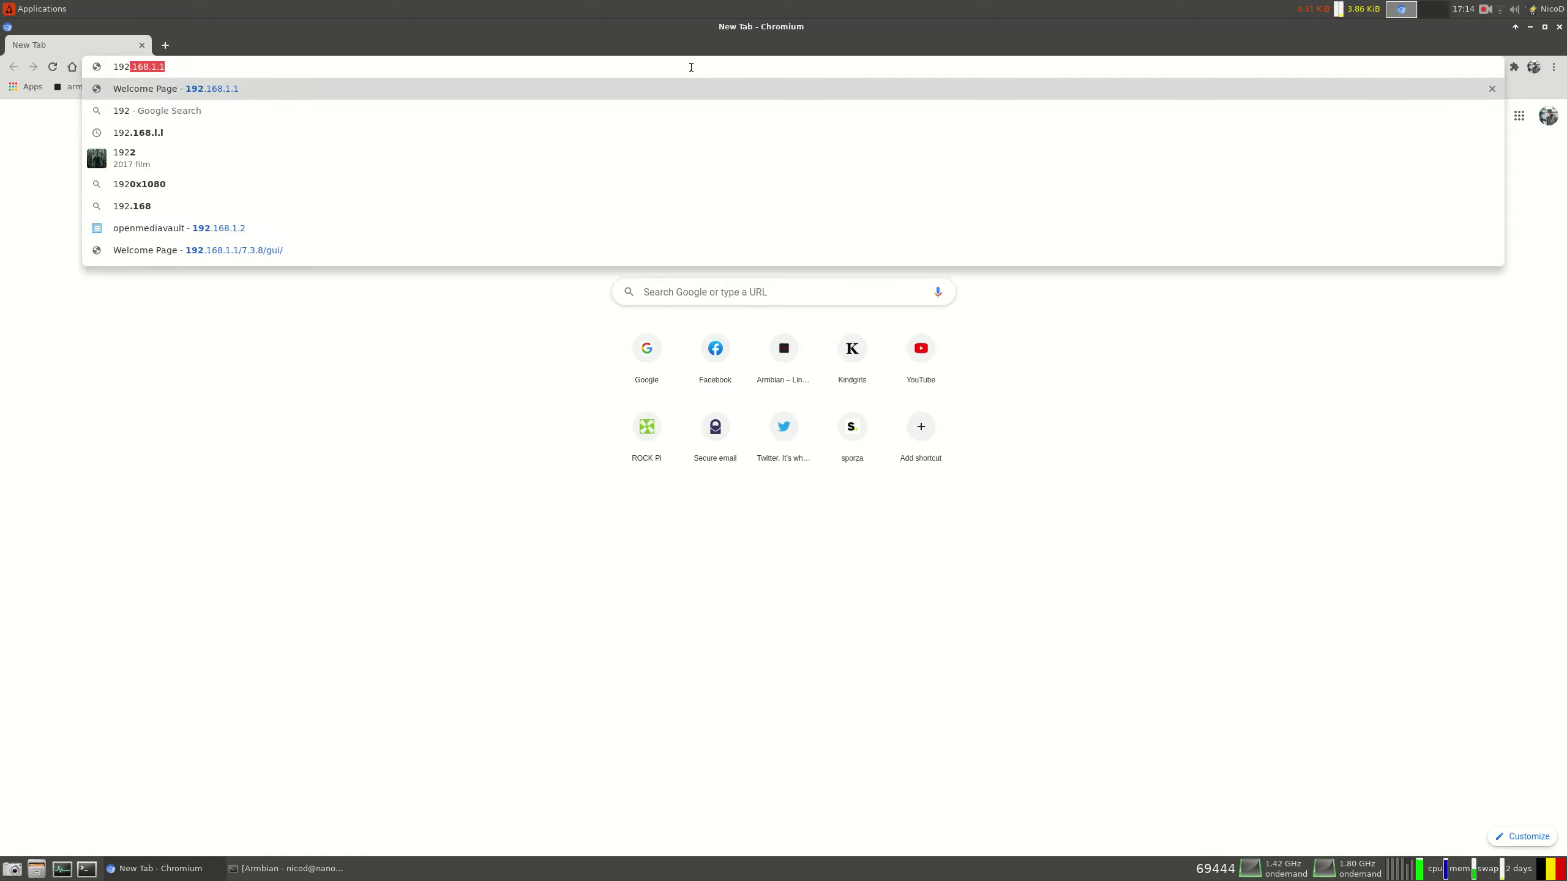
key(Return)
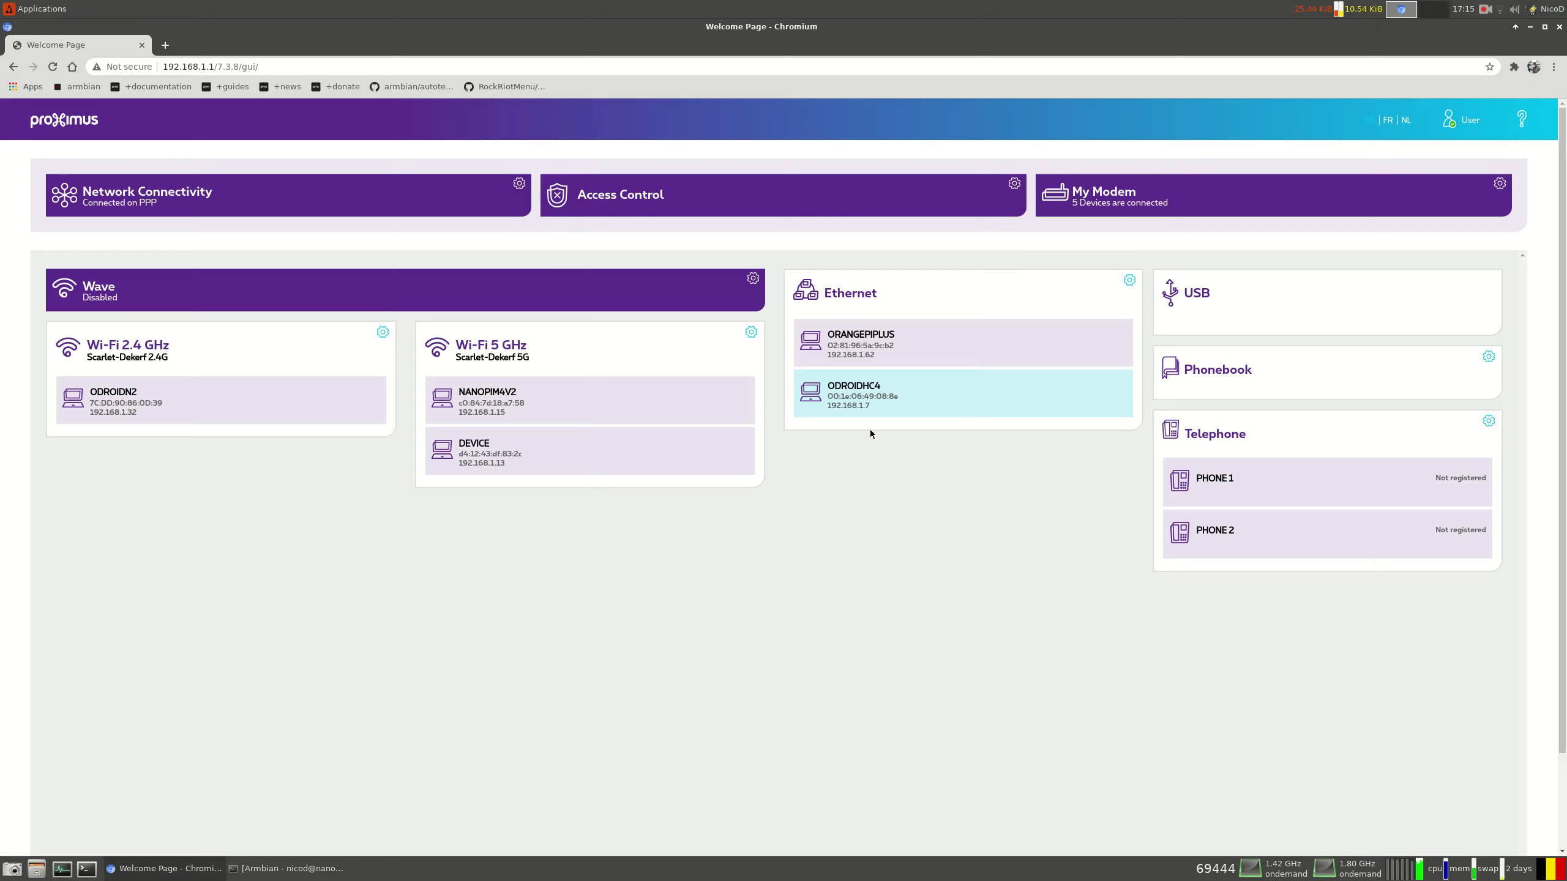
SSH into the HC4 as root at 192.168.1.7, accepting the host key
key(alt+Tab)
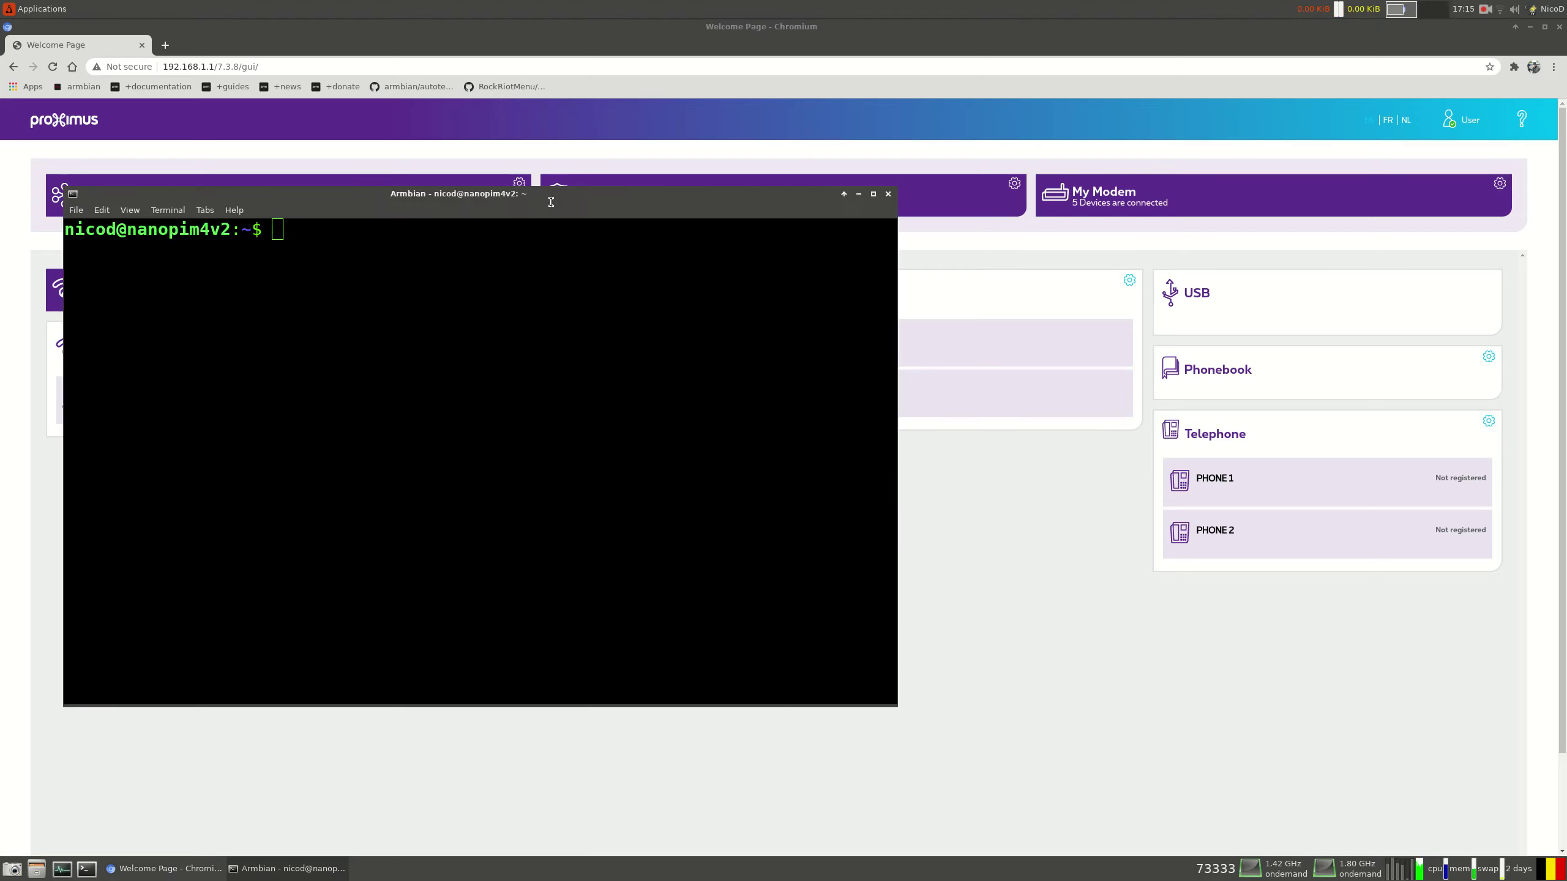
drag(628, 206, 551, 155)
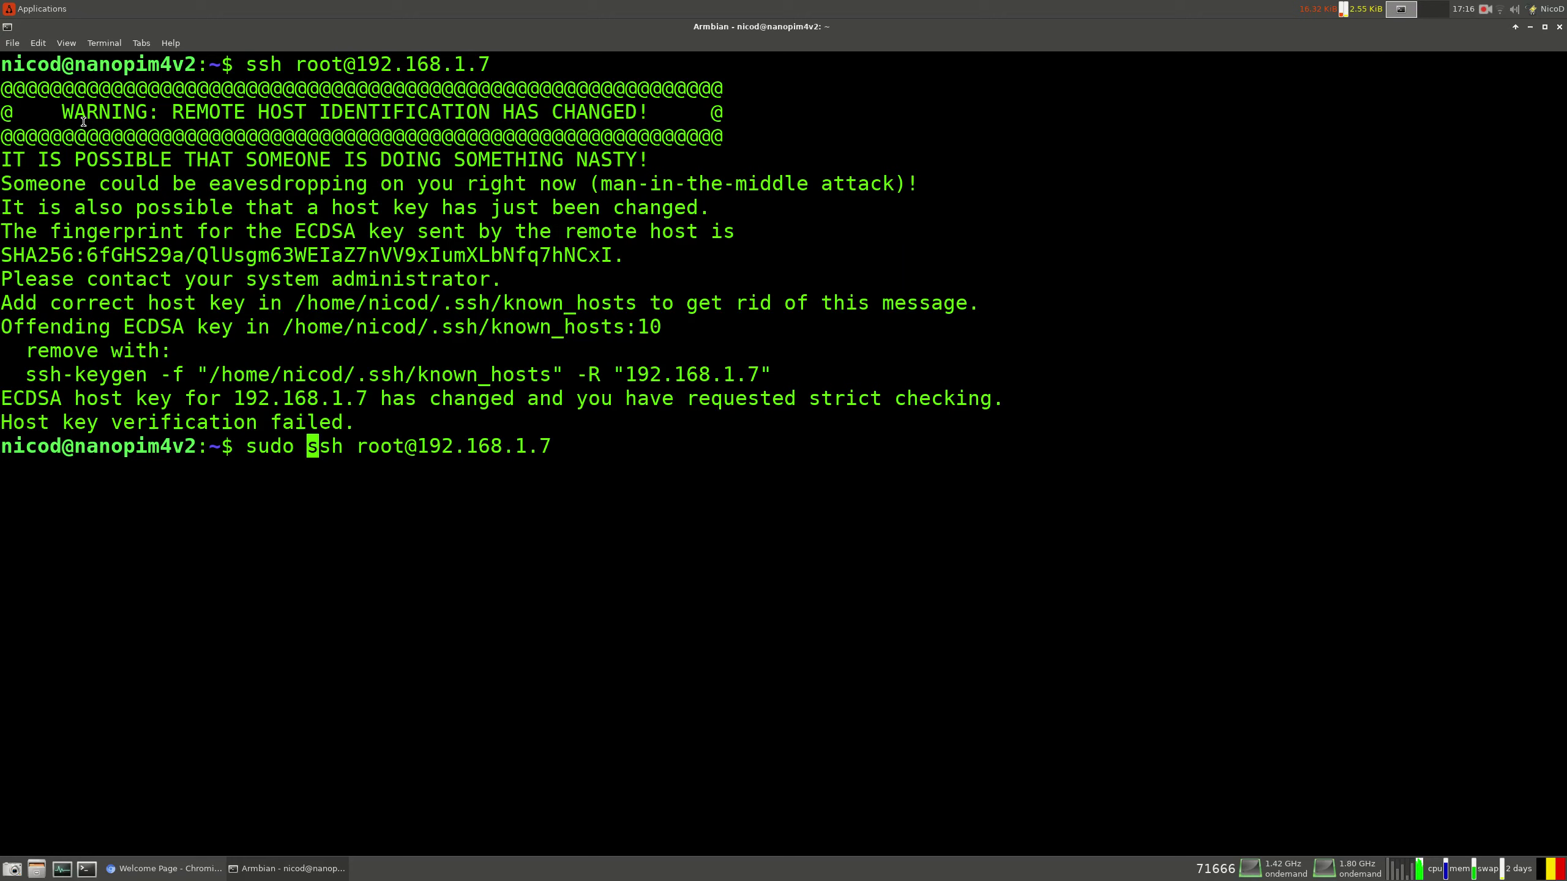
key(Return)
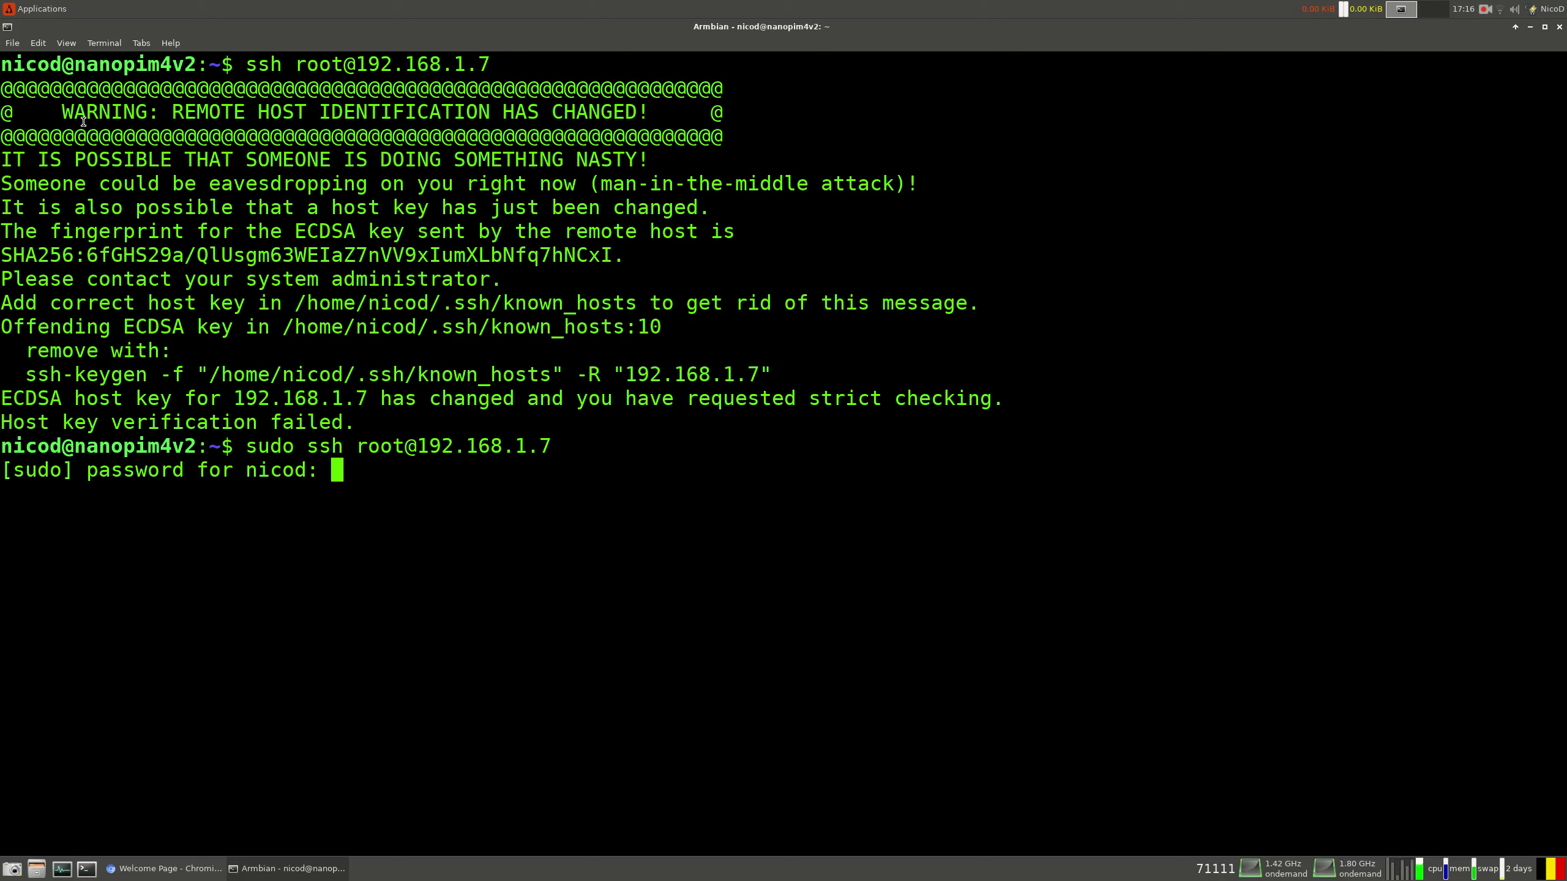
key(Return)
text(yes)
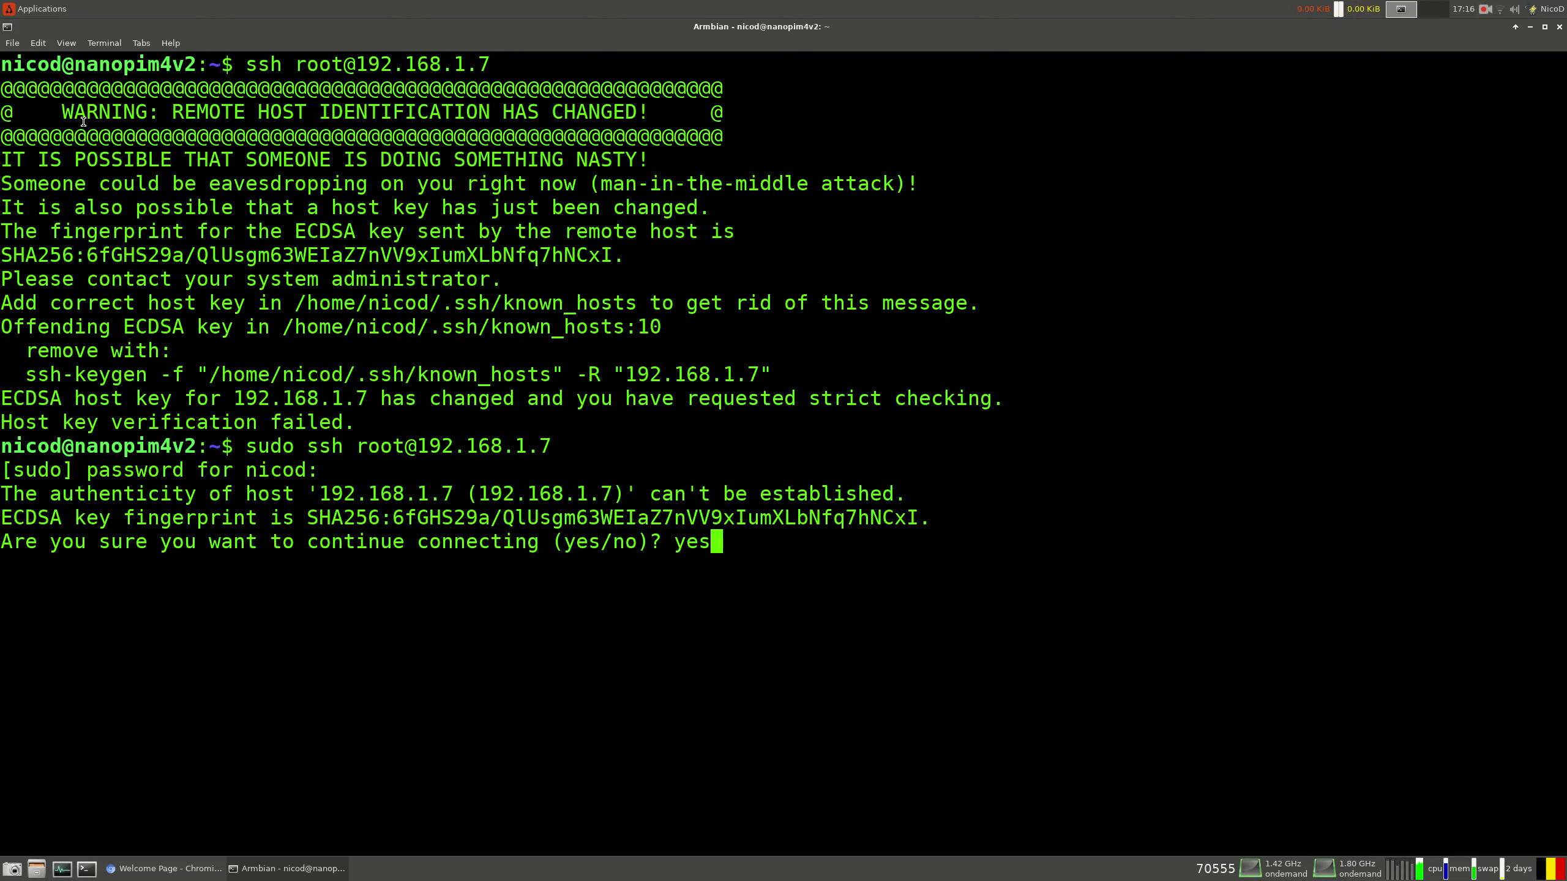
key(Return)
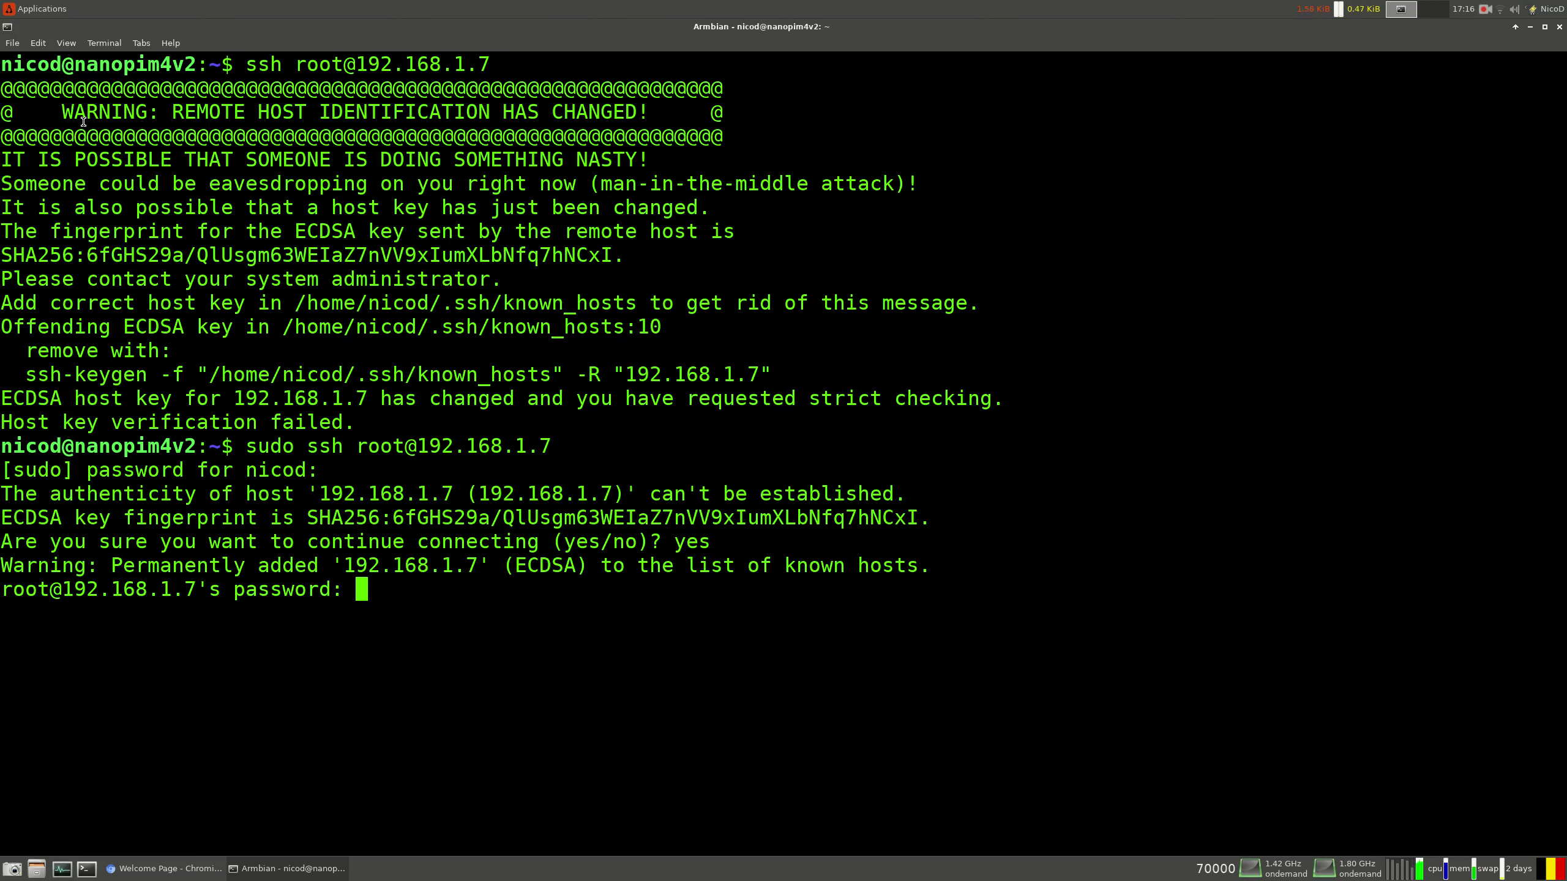
key(Return)
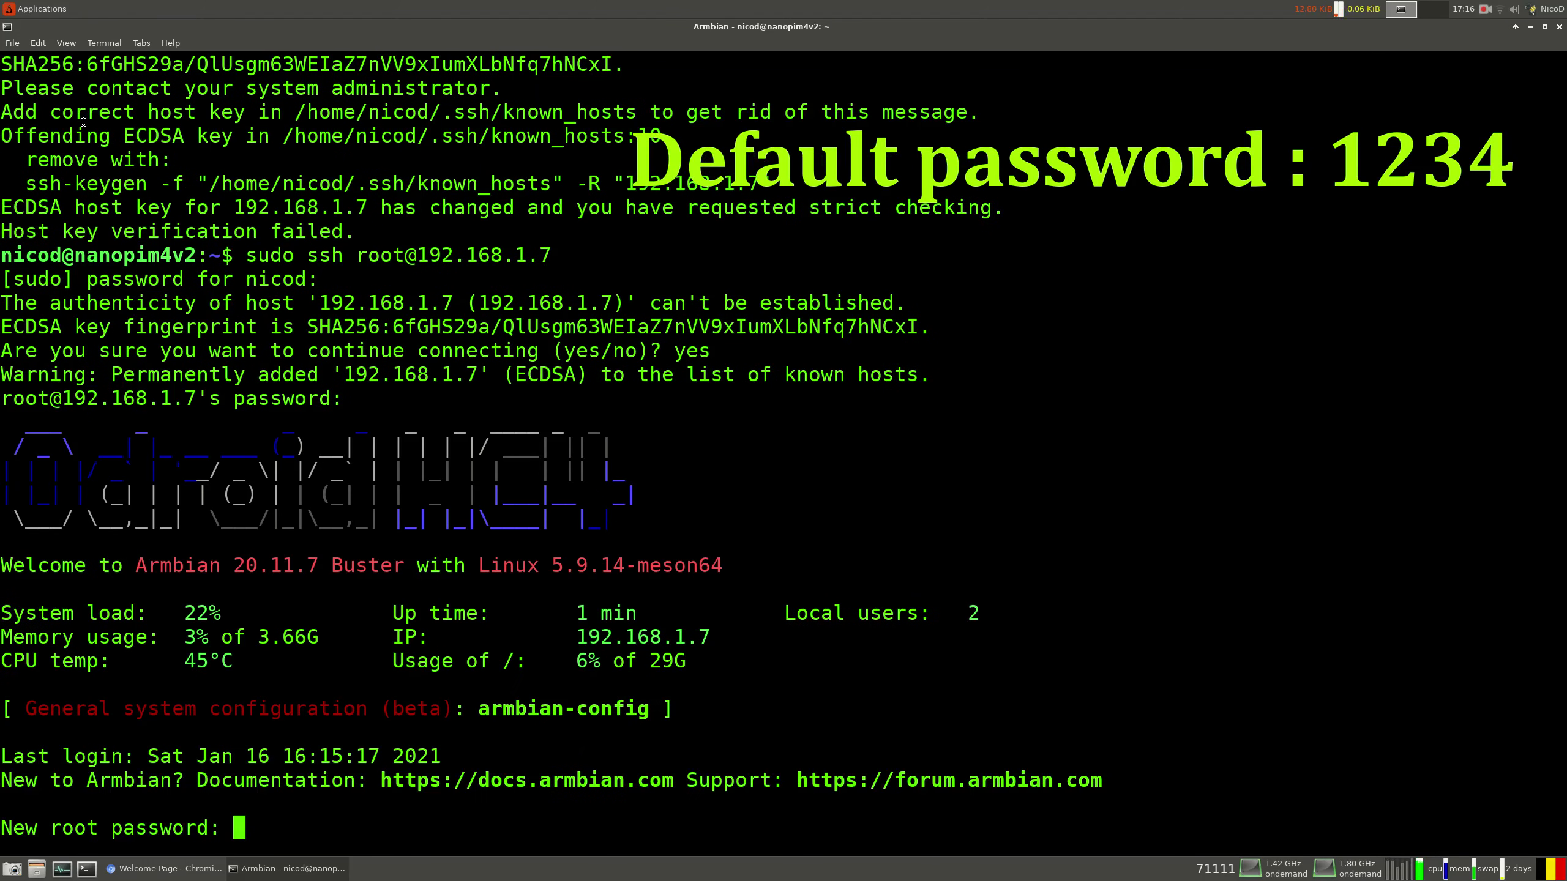
Set a new root password and choose locale option 3, nl_BE.UTF-8
text(********)
key(Return)
text(********)
key(Return)
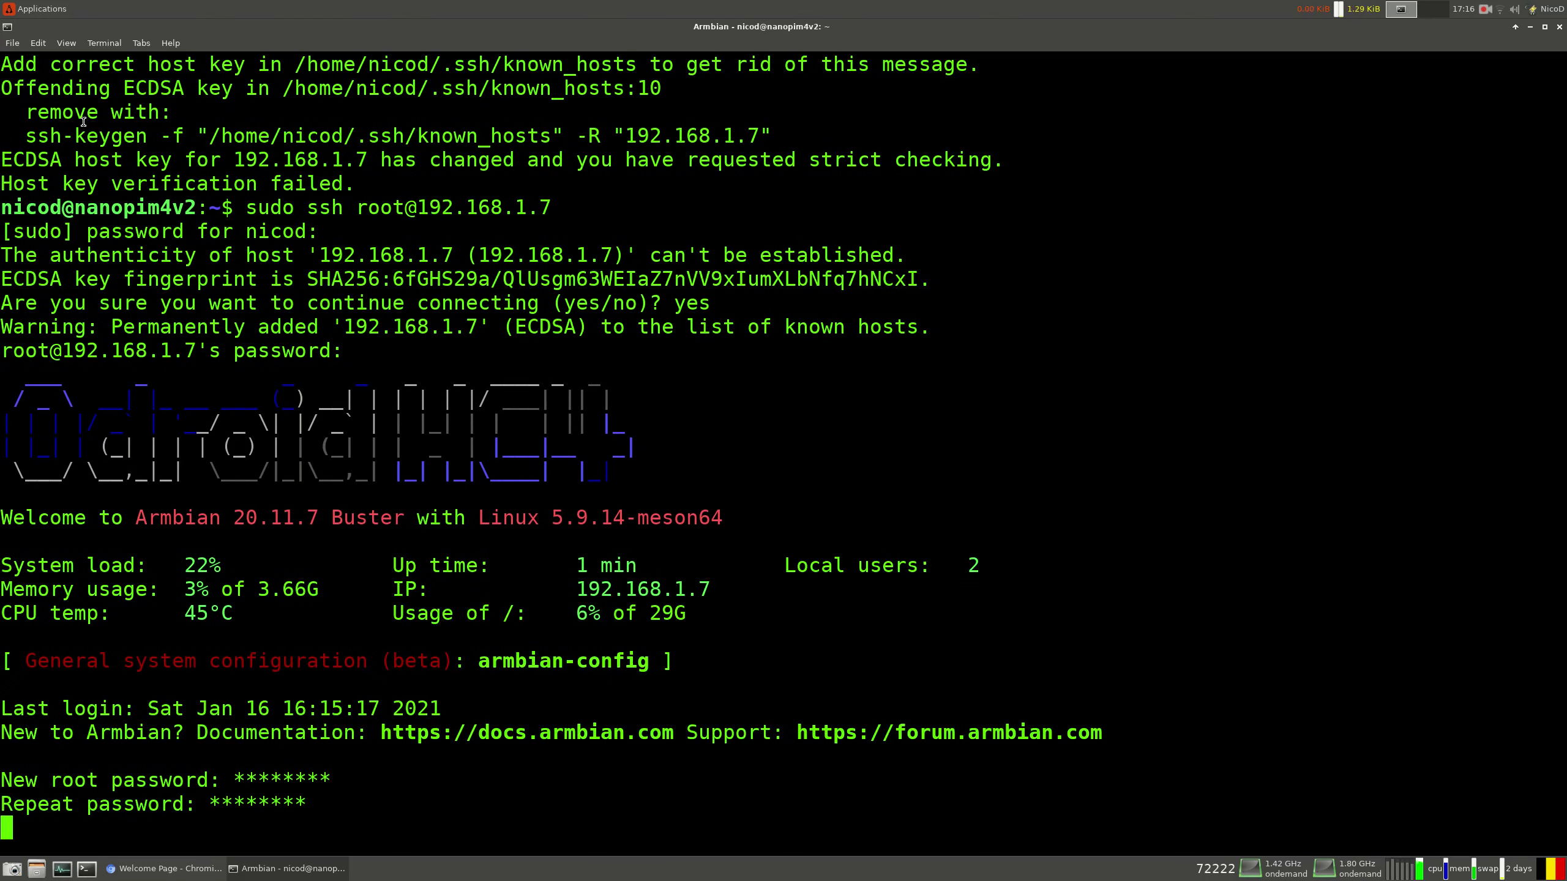
text(3)
key(Return)
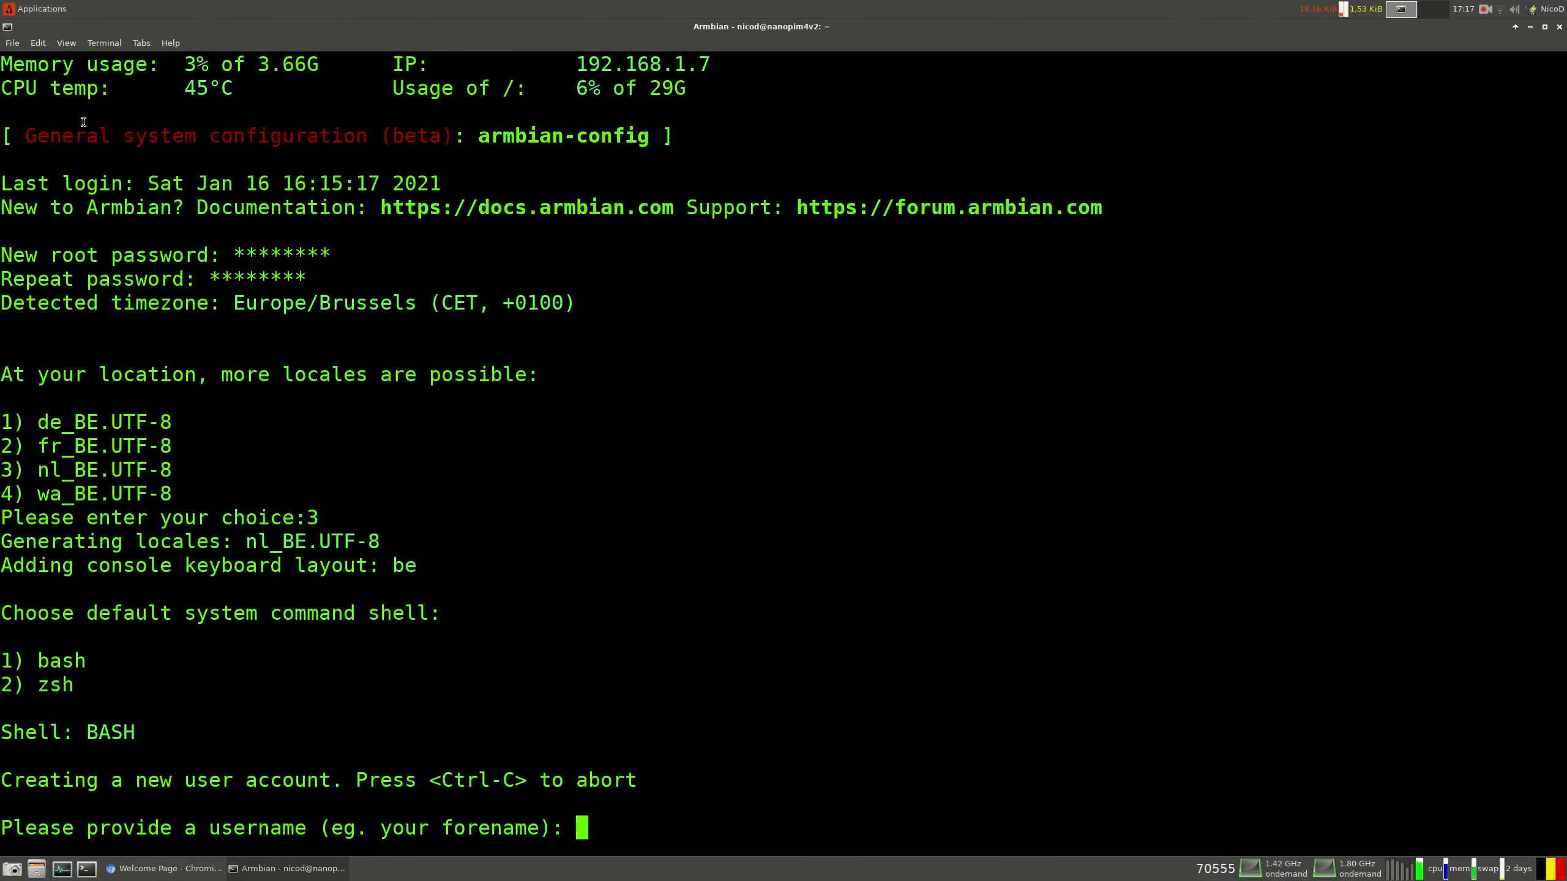
Create the new user with password and real name, then run apt update
text(nicod)
key(Return)
text(********)
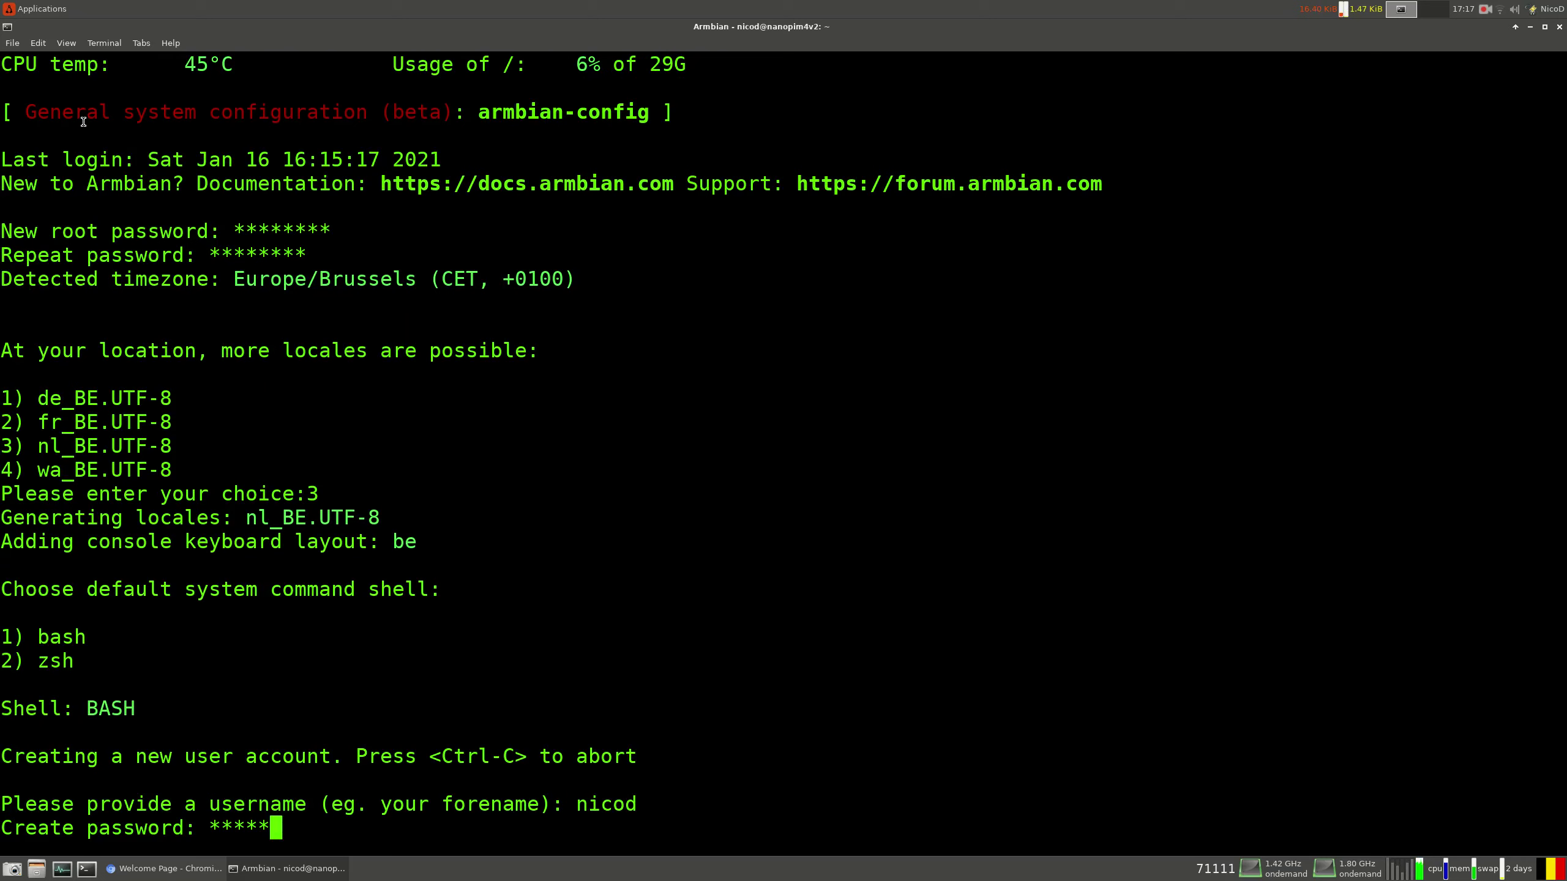
key(Return)
text(********)
key(Return)
text(Nicod)
key(BackSpace)
text(D)
key(Return)
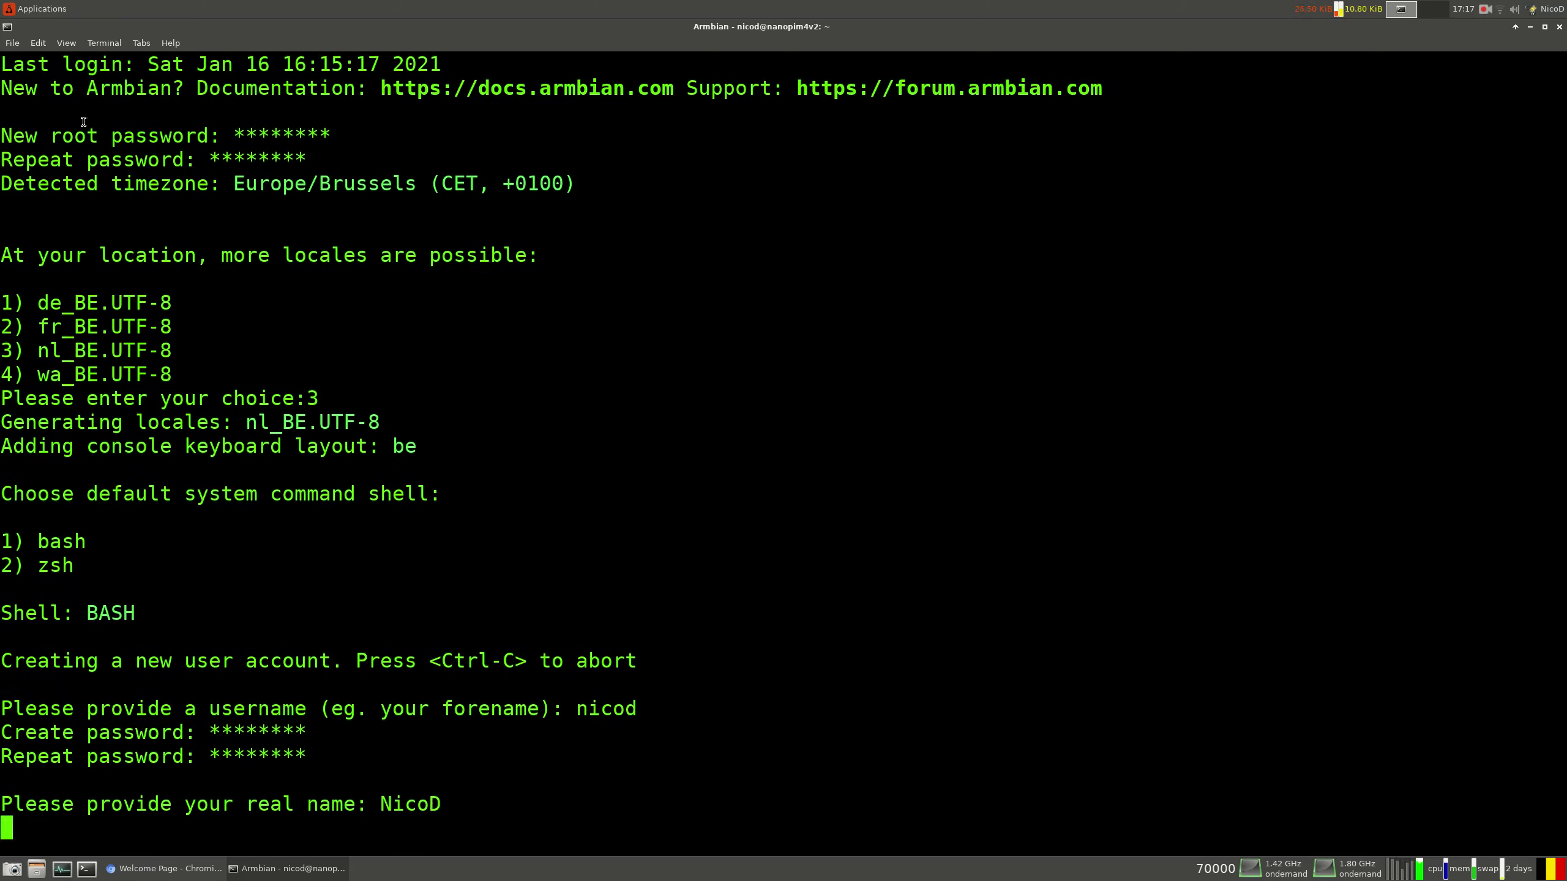
text(apt update)
key(Return)
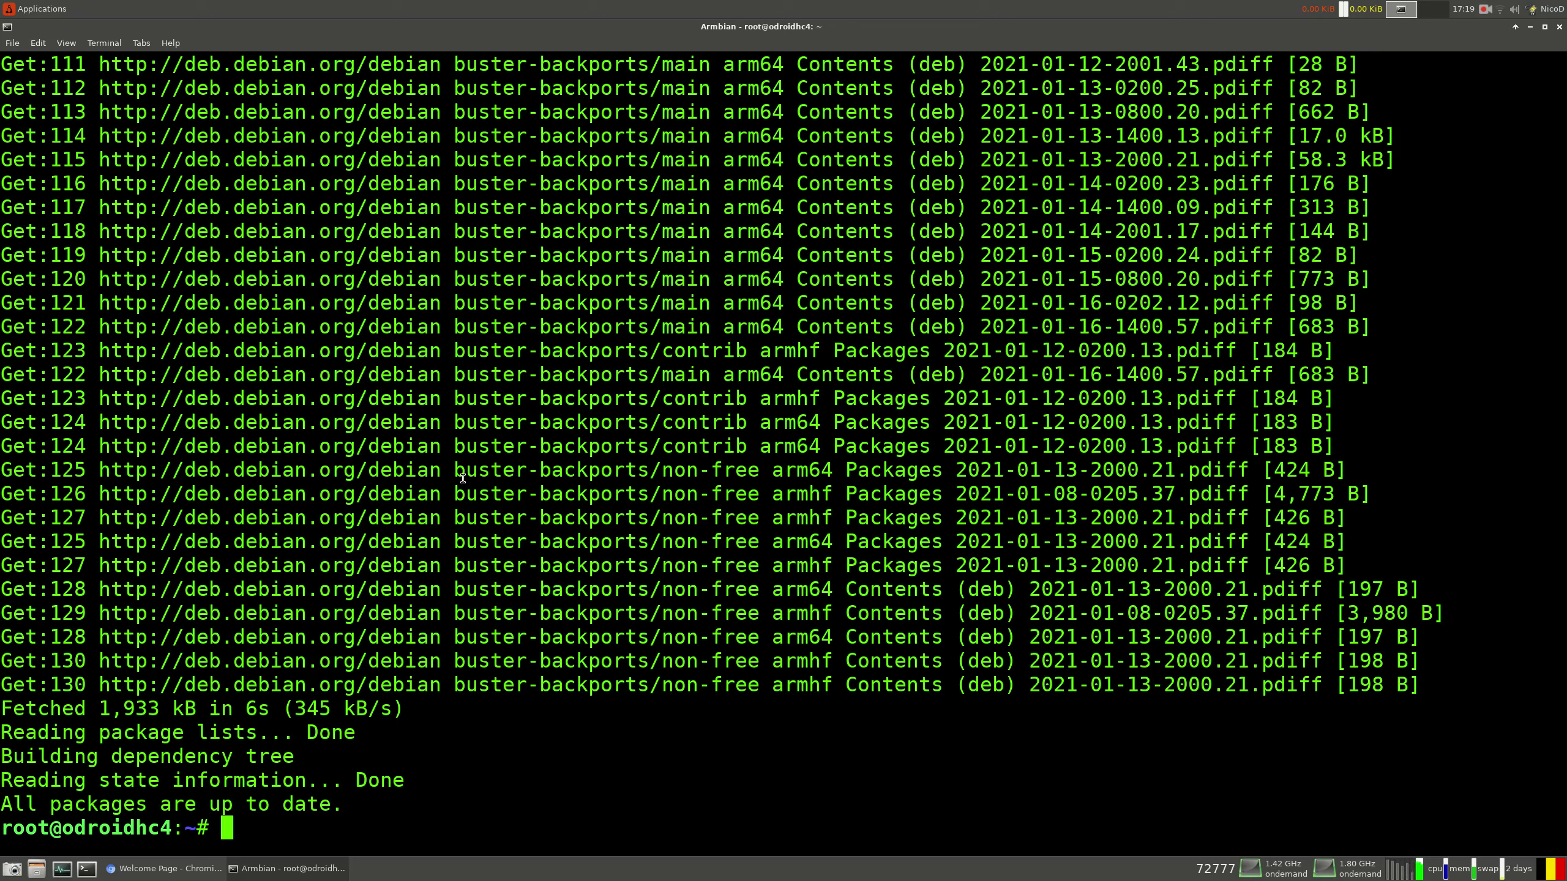
Reboot the Odroid HC4 with the reboot command
text(sudo reboot)
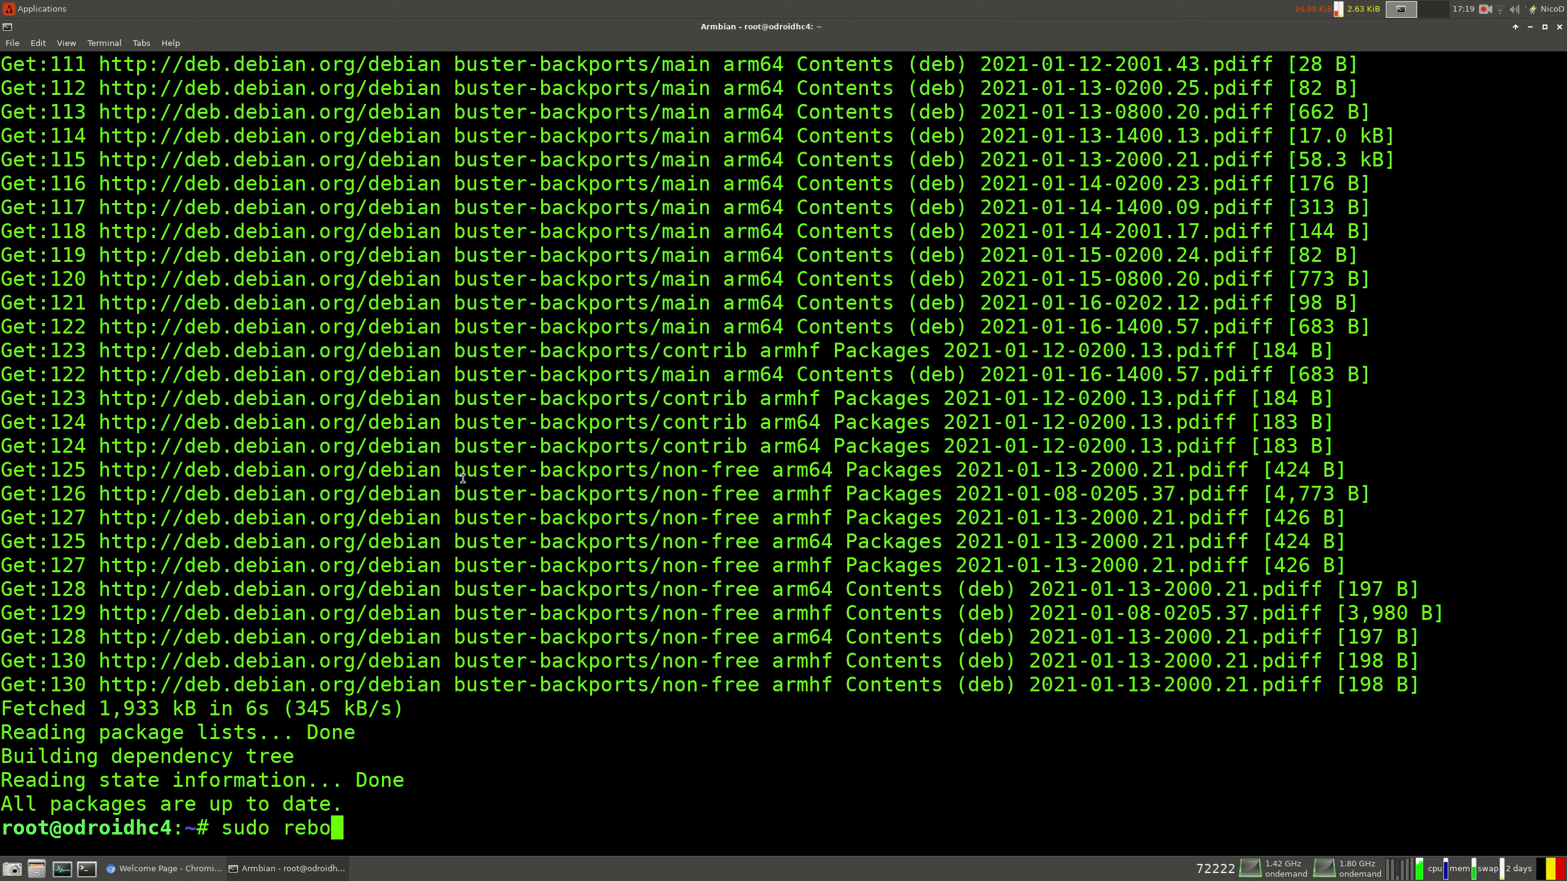
key(BackSpace)
key(BackSpace)
key(BackSpace)
key(BackSpace)
key(BackSpace)
key(BackSpace)
key(BackSpace)
key(BackSpace)
key(BackSpace)
key(BackSpace)
key(BackSpace)
text(reb)
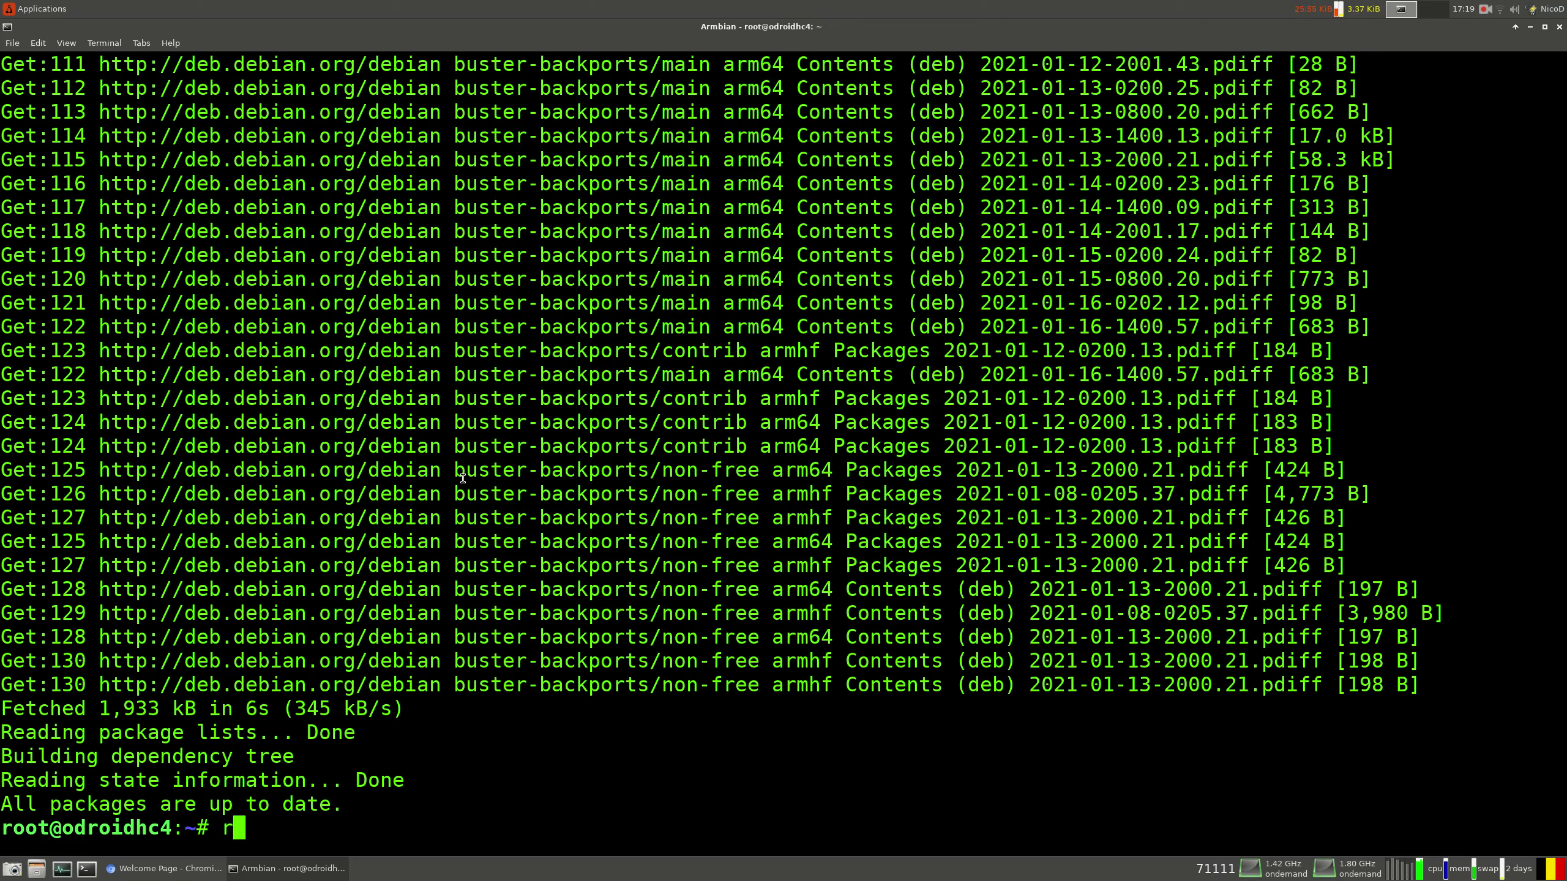
text(oot)
key(Return)
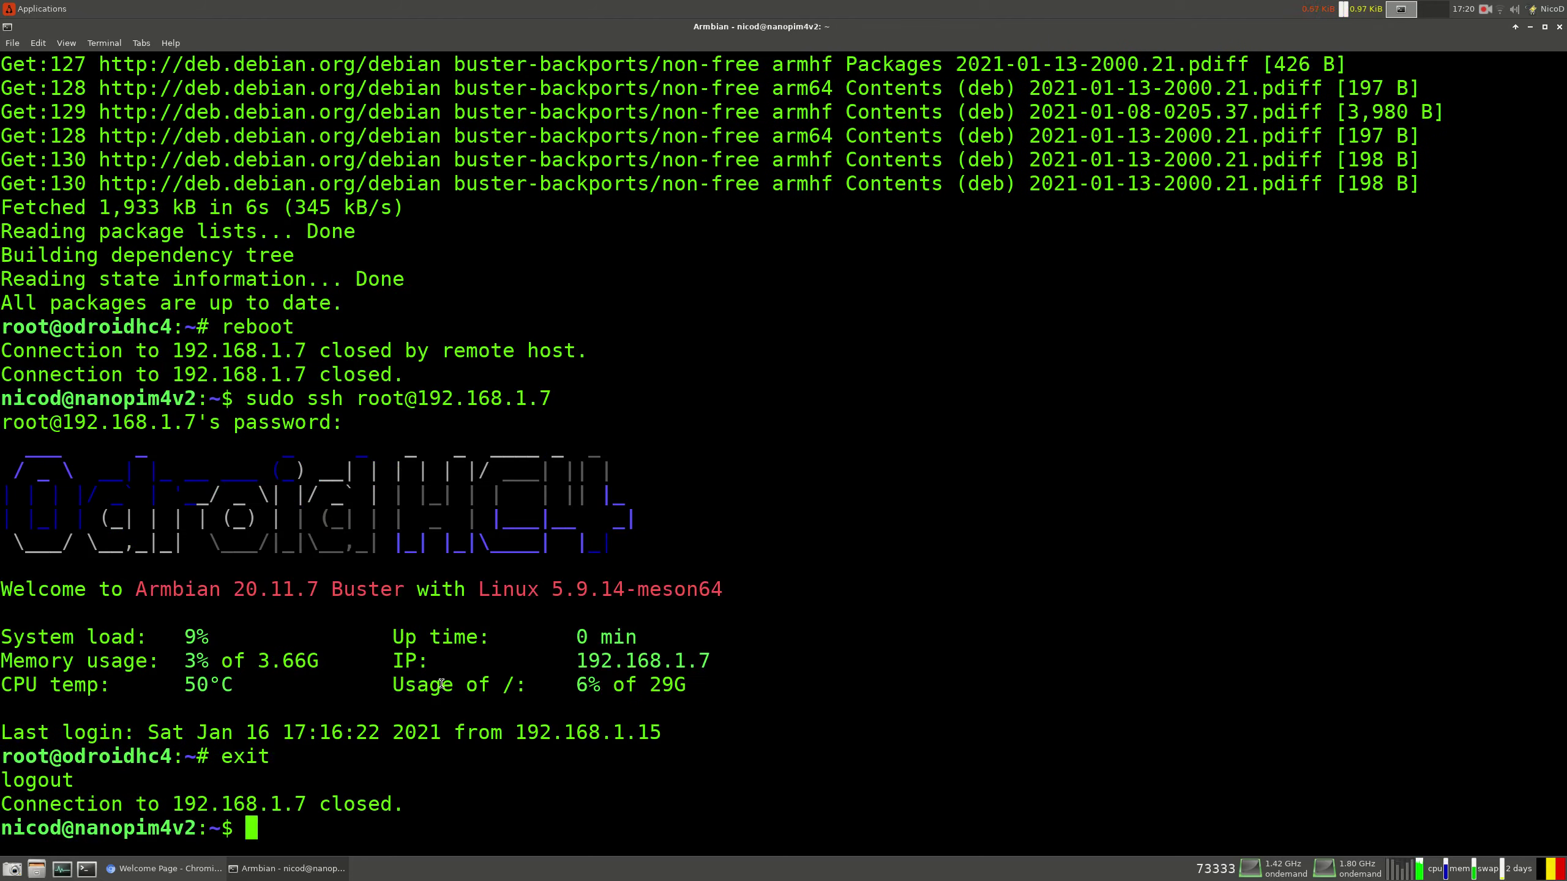
Reconnect over SSH as the regular user and run sudo armbian-config
key(Up)
key(Left)
key(Left)
key(Left)
key(Left)
key(Left)
key(Left)
key(Left)
key(Left)
key(Left)
key(Left)
key(Left)
key(Left)
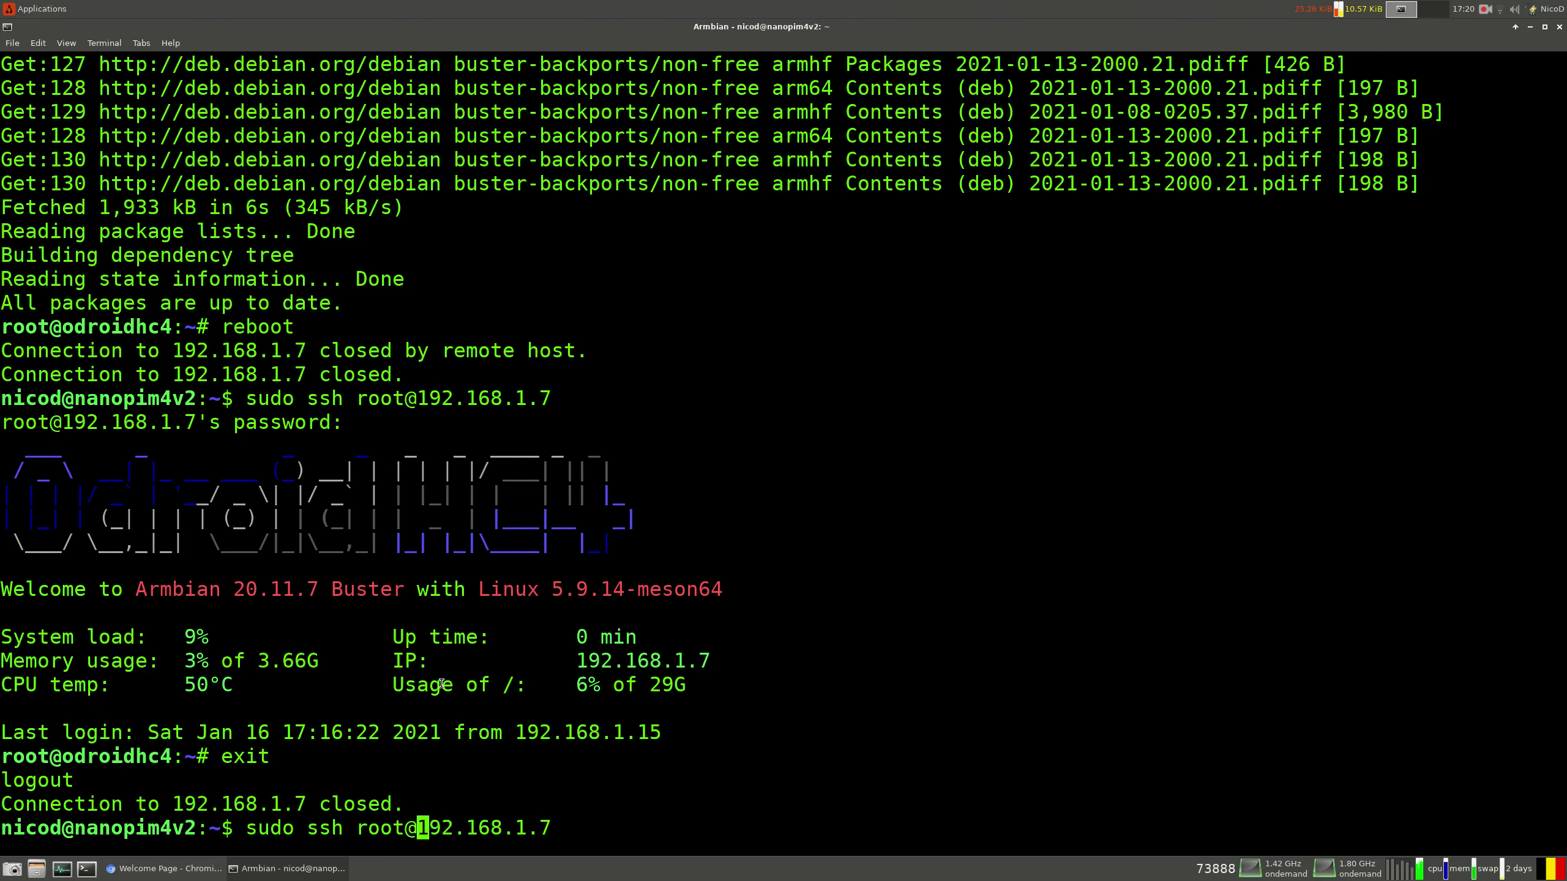
key(BackSpace)
key(BackSpace)
key(BackSpace)
key(BackSpace)
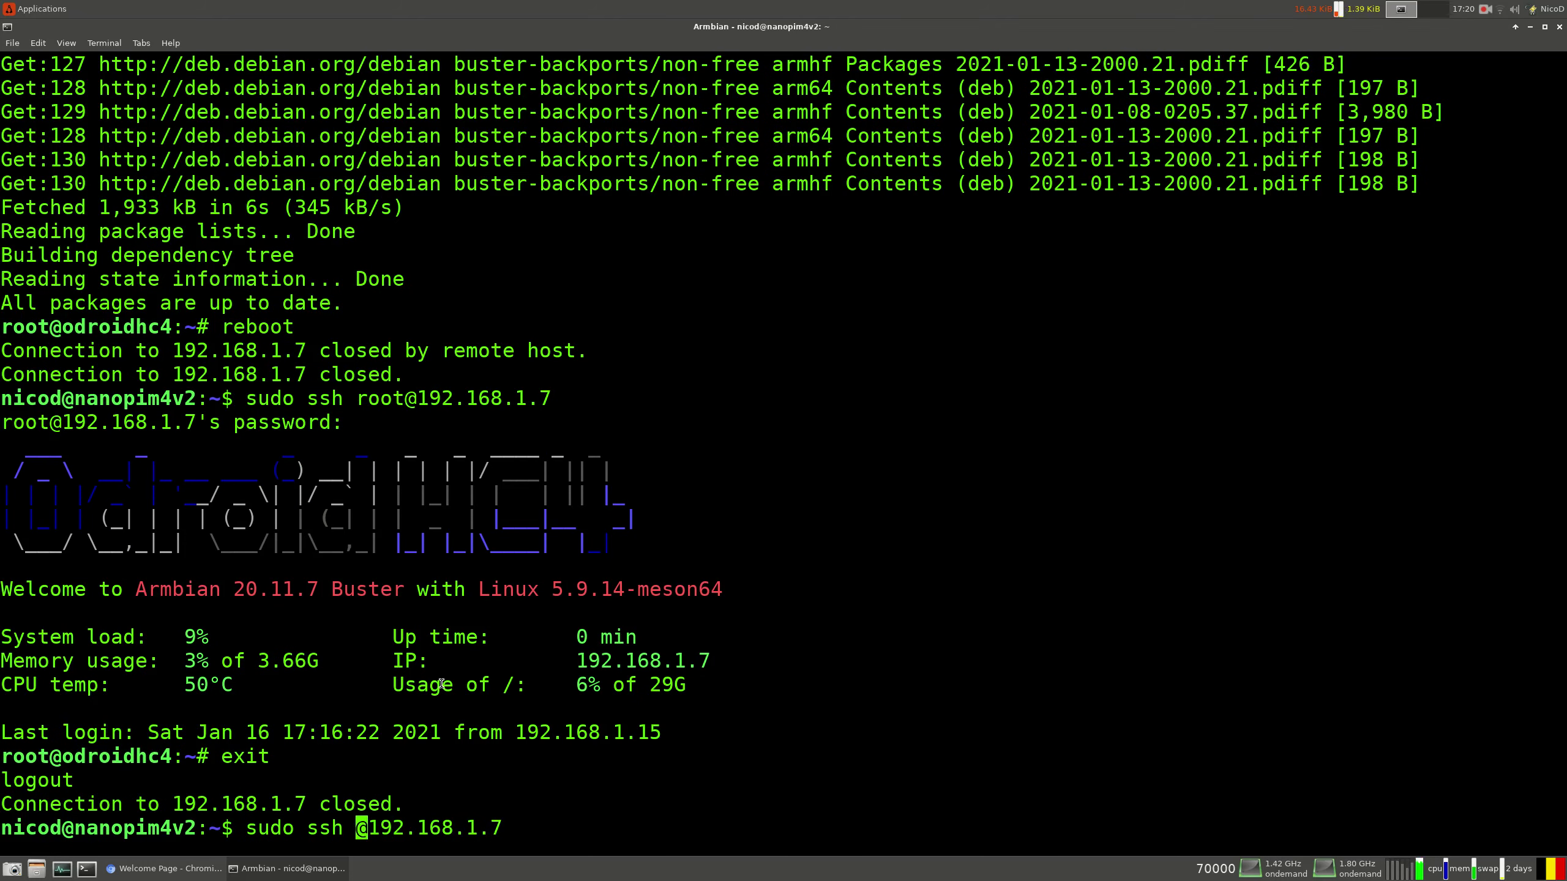
text(nicod)
key(Return)
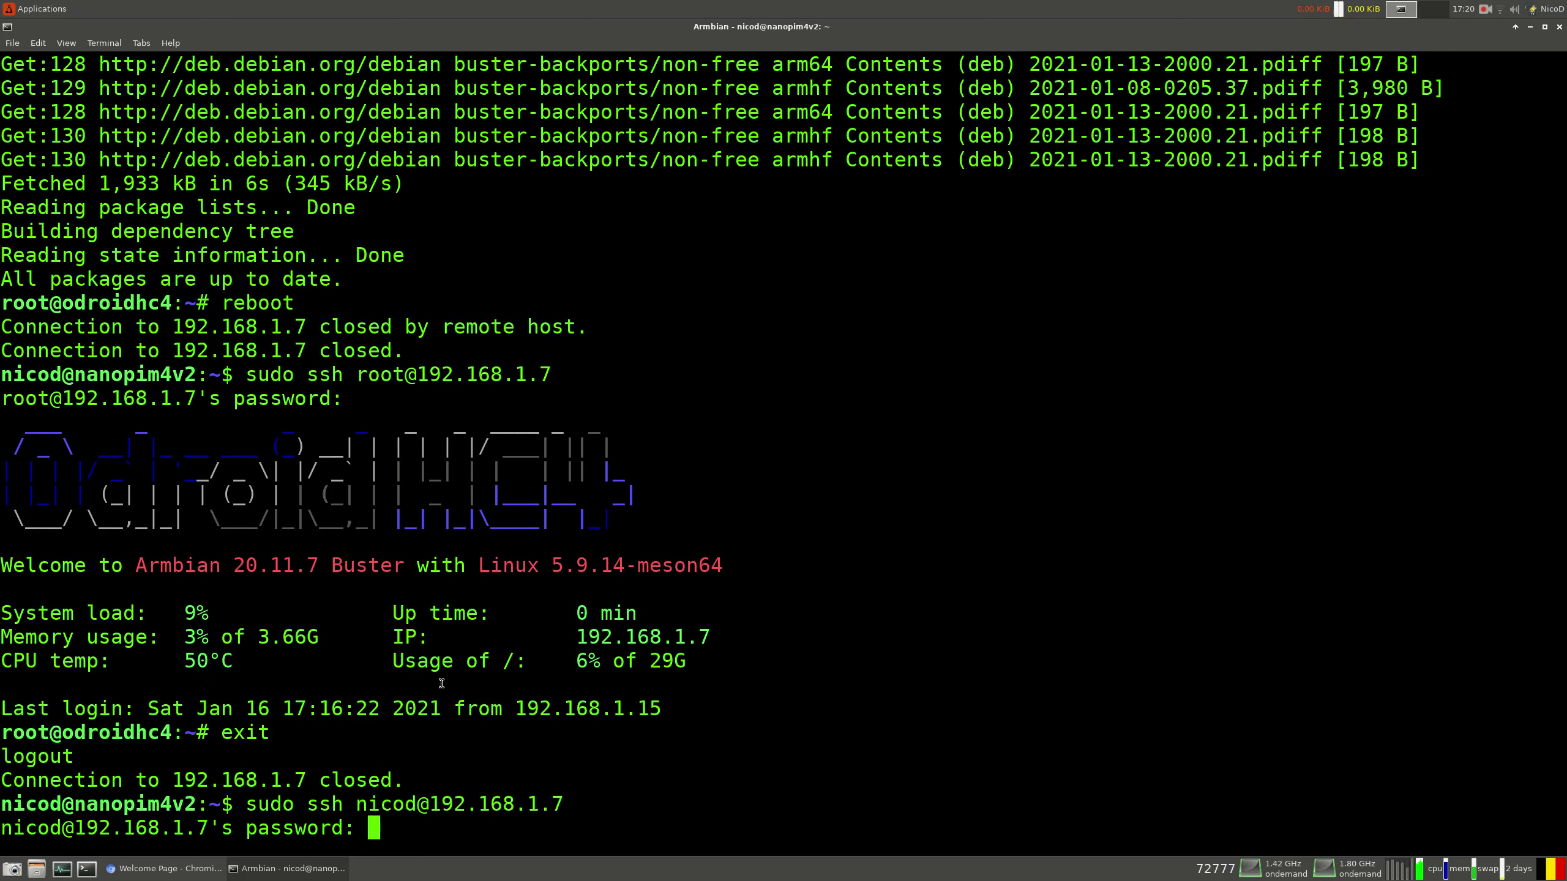
key(Return)
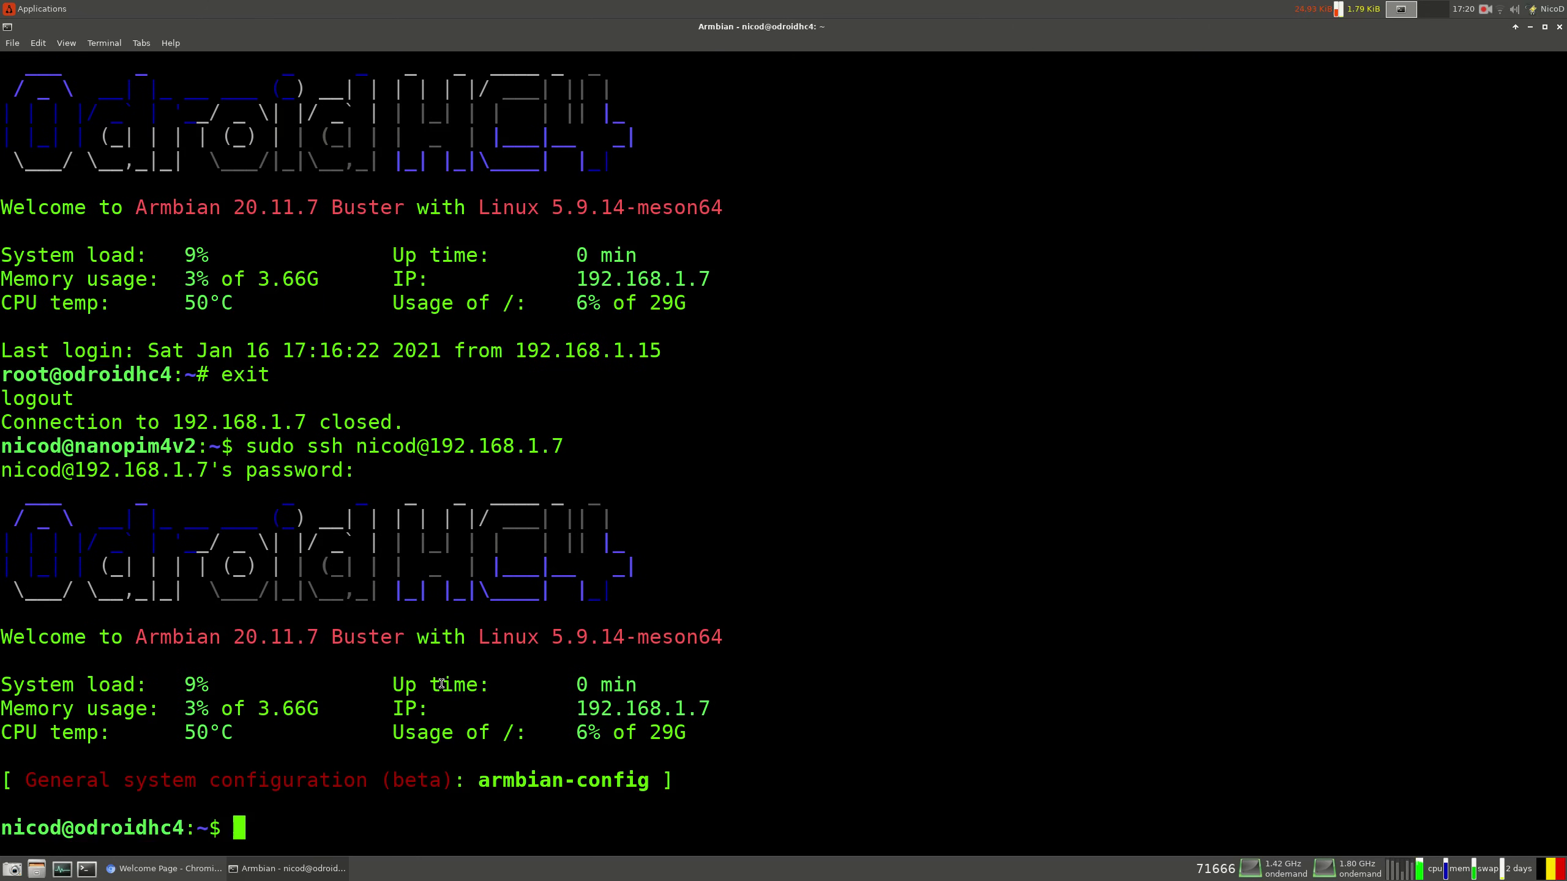
text(sudo armbian-config)
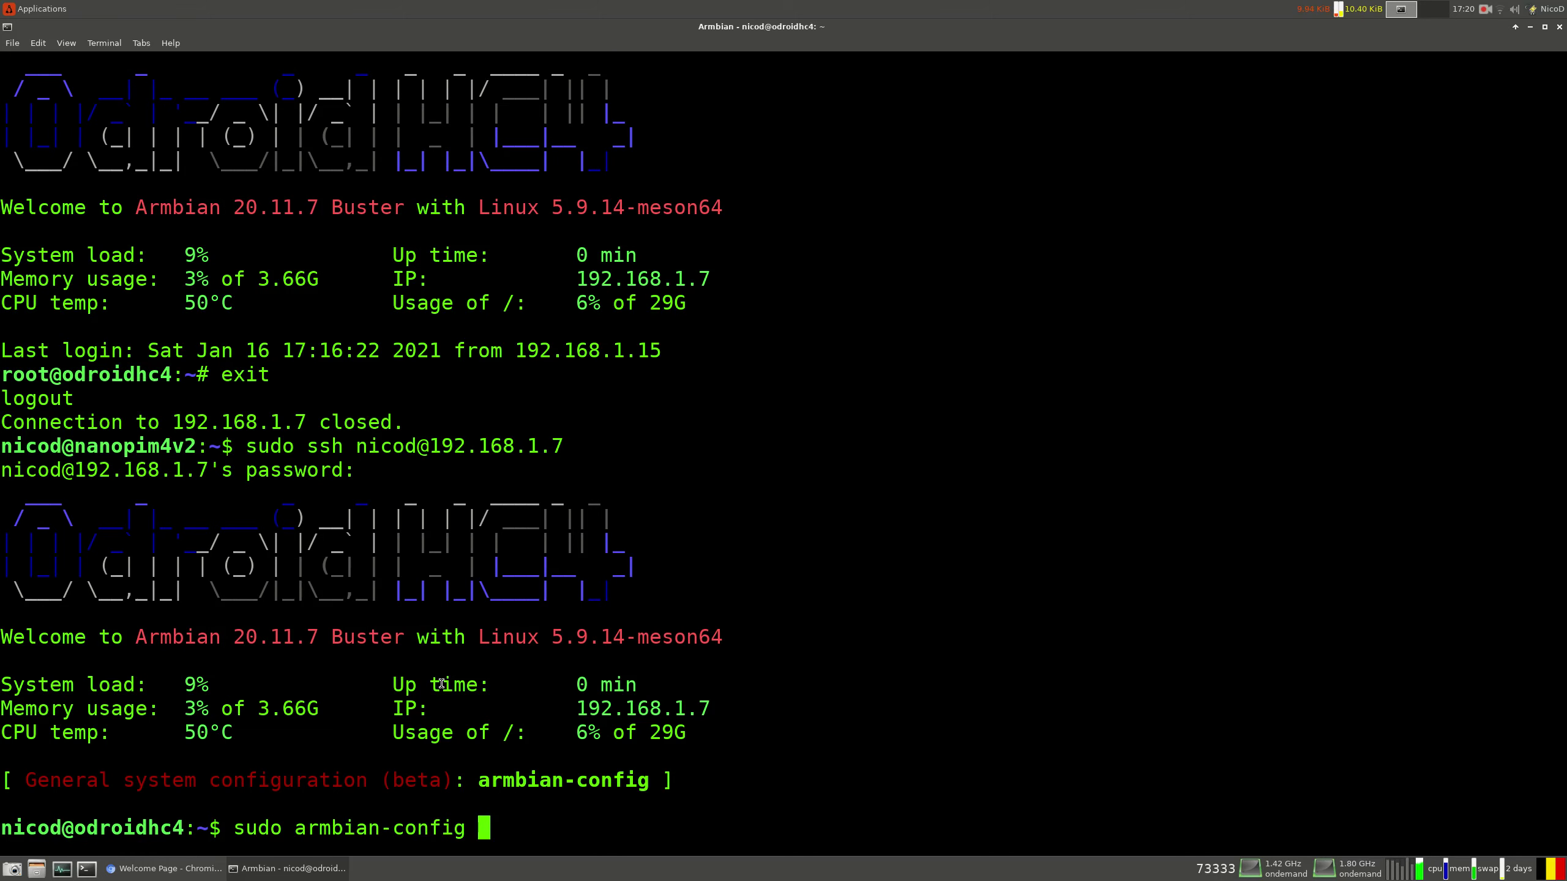
key(Return)
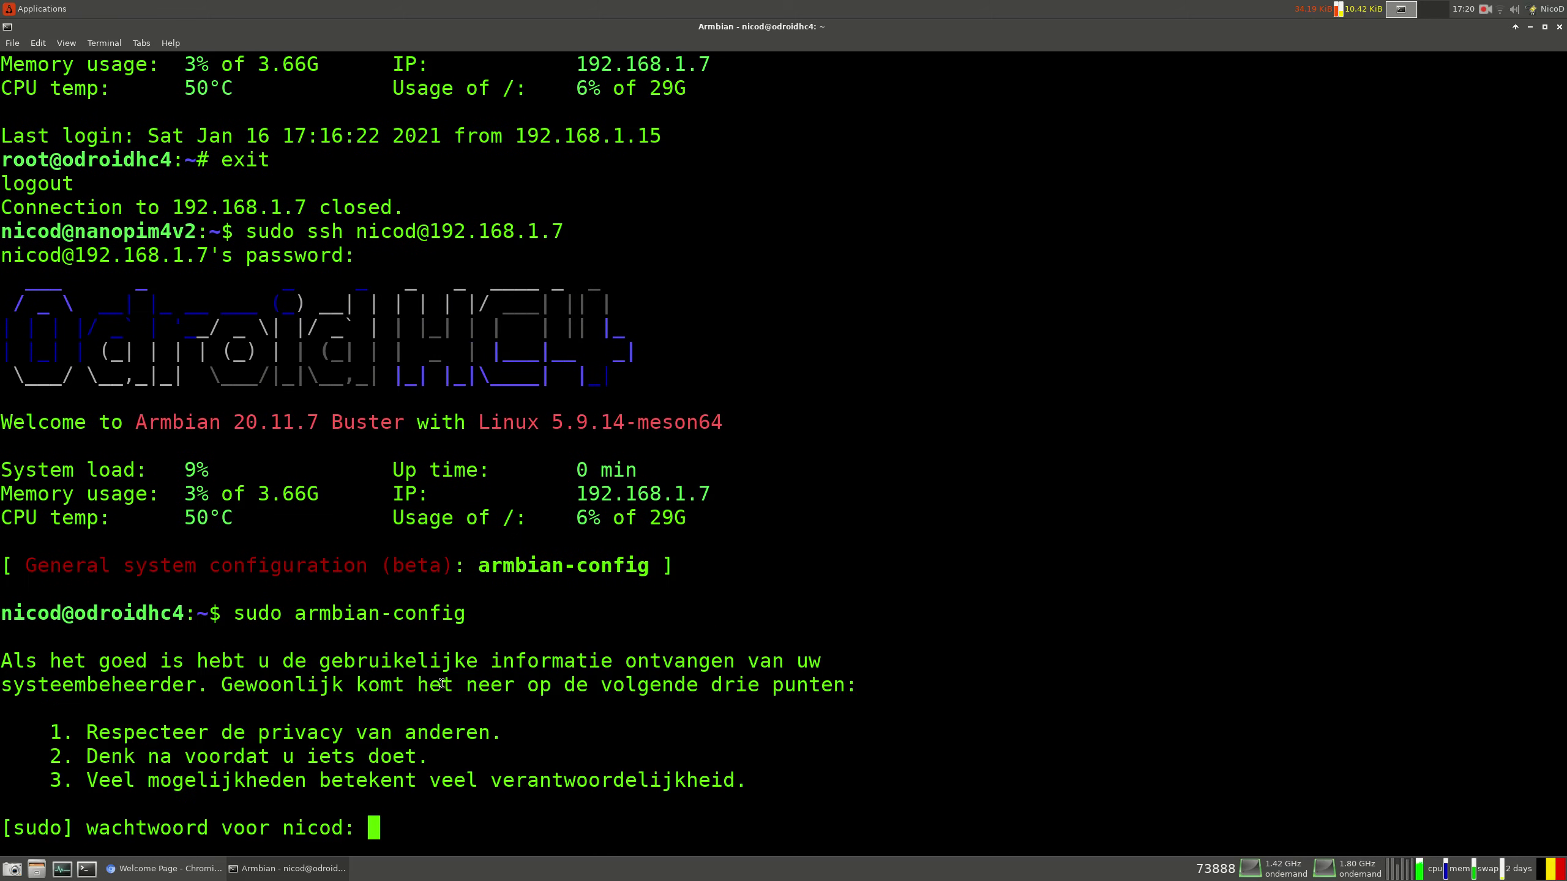
In armbian-config, go to Software > Softy, tick OMV and install it
key(Return)
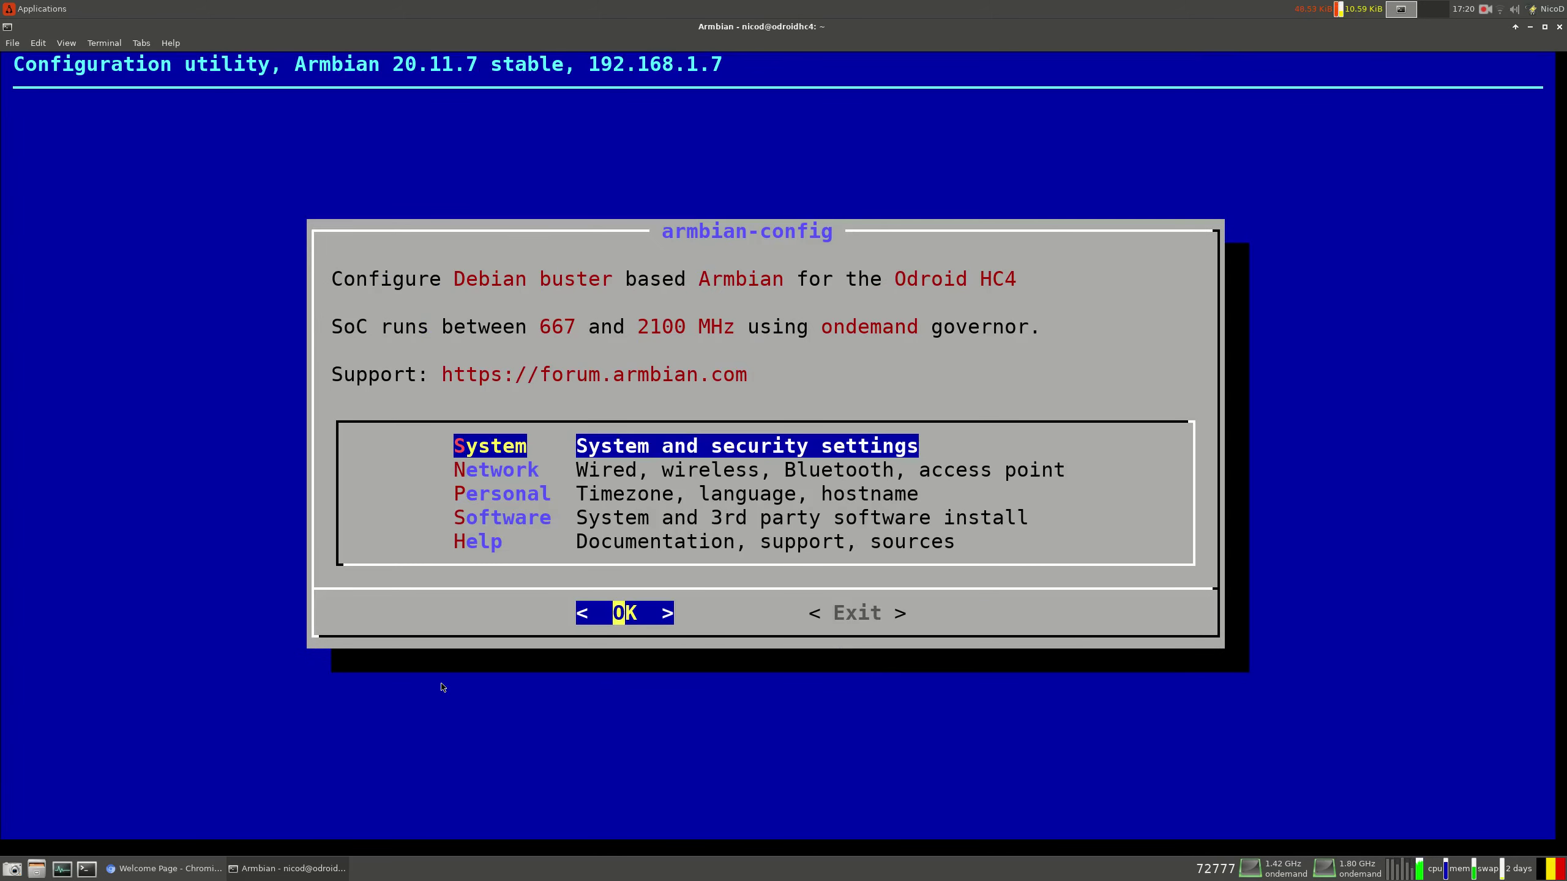
key(Down)
key(Down)
key(Down)
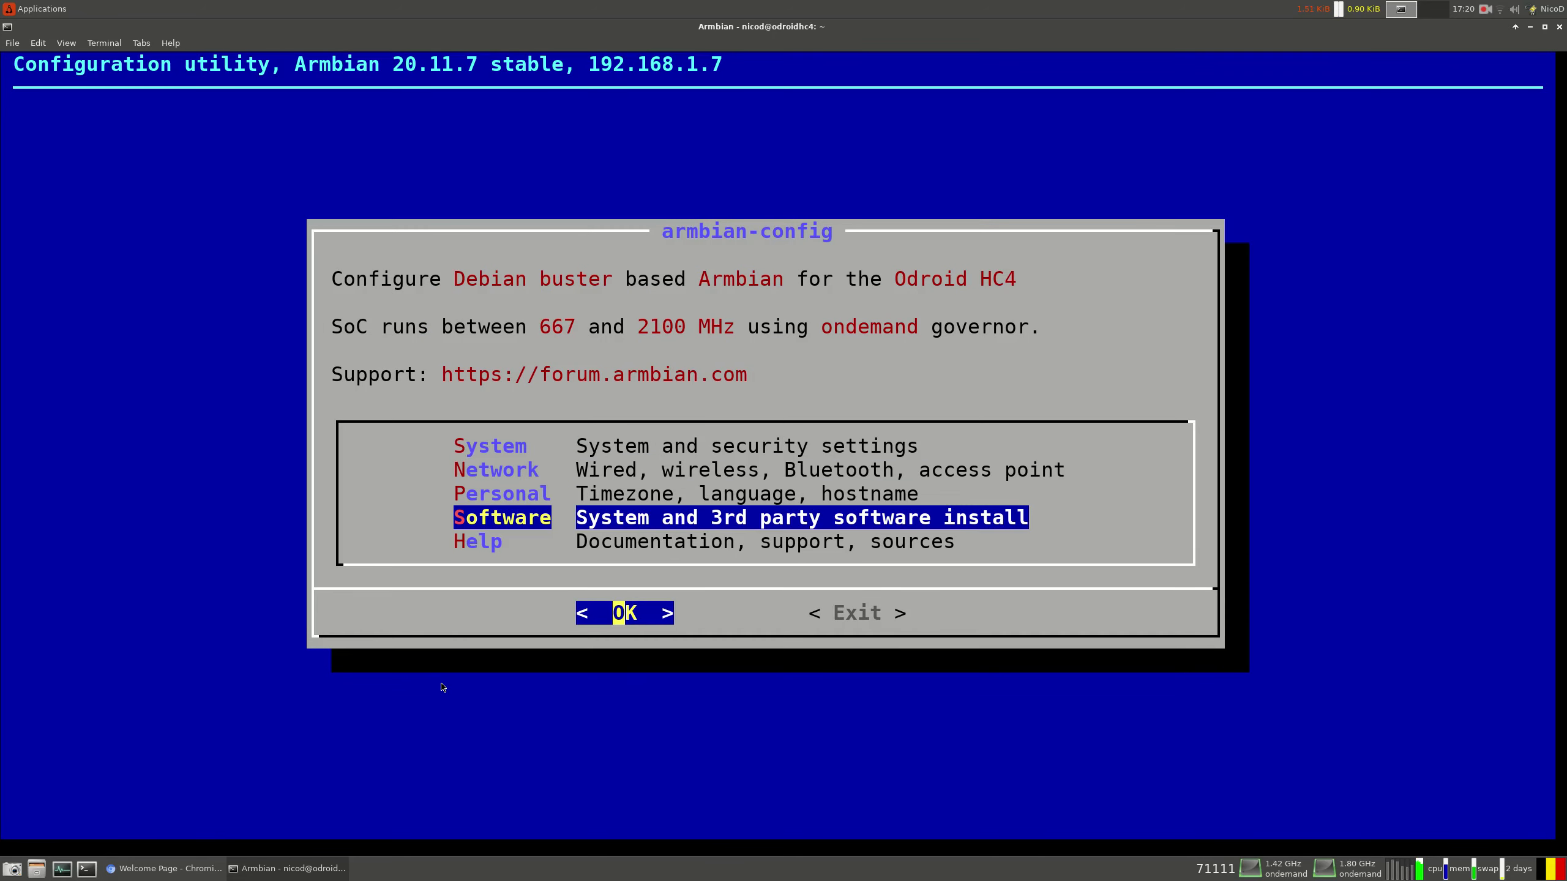
key(Return)
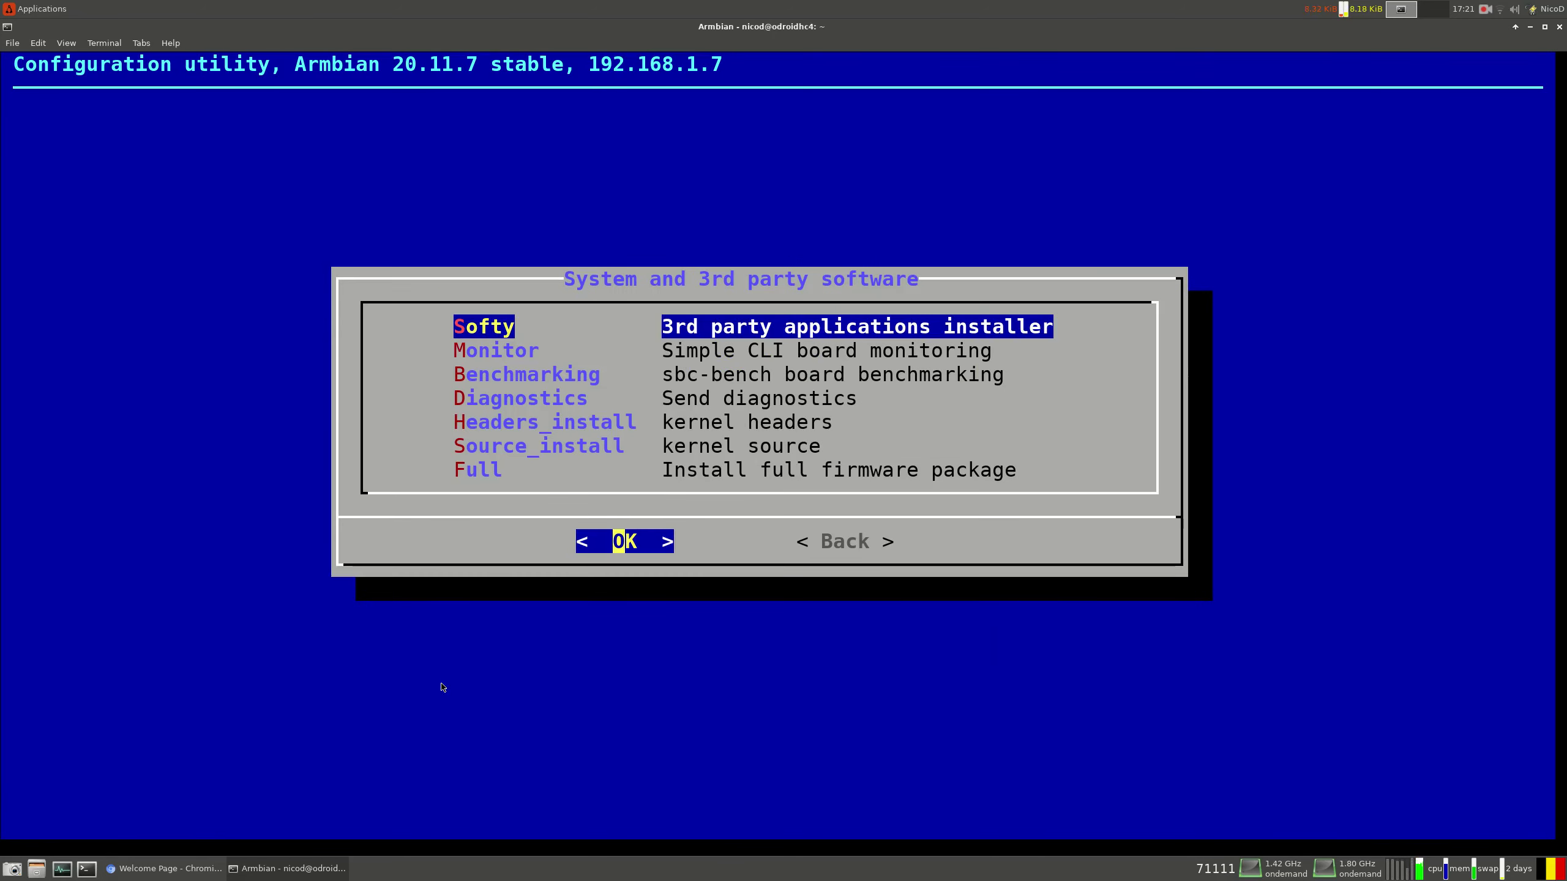
key(Return)
key(Down)
key(Down)
key(Down)
key(Down)
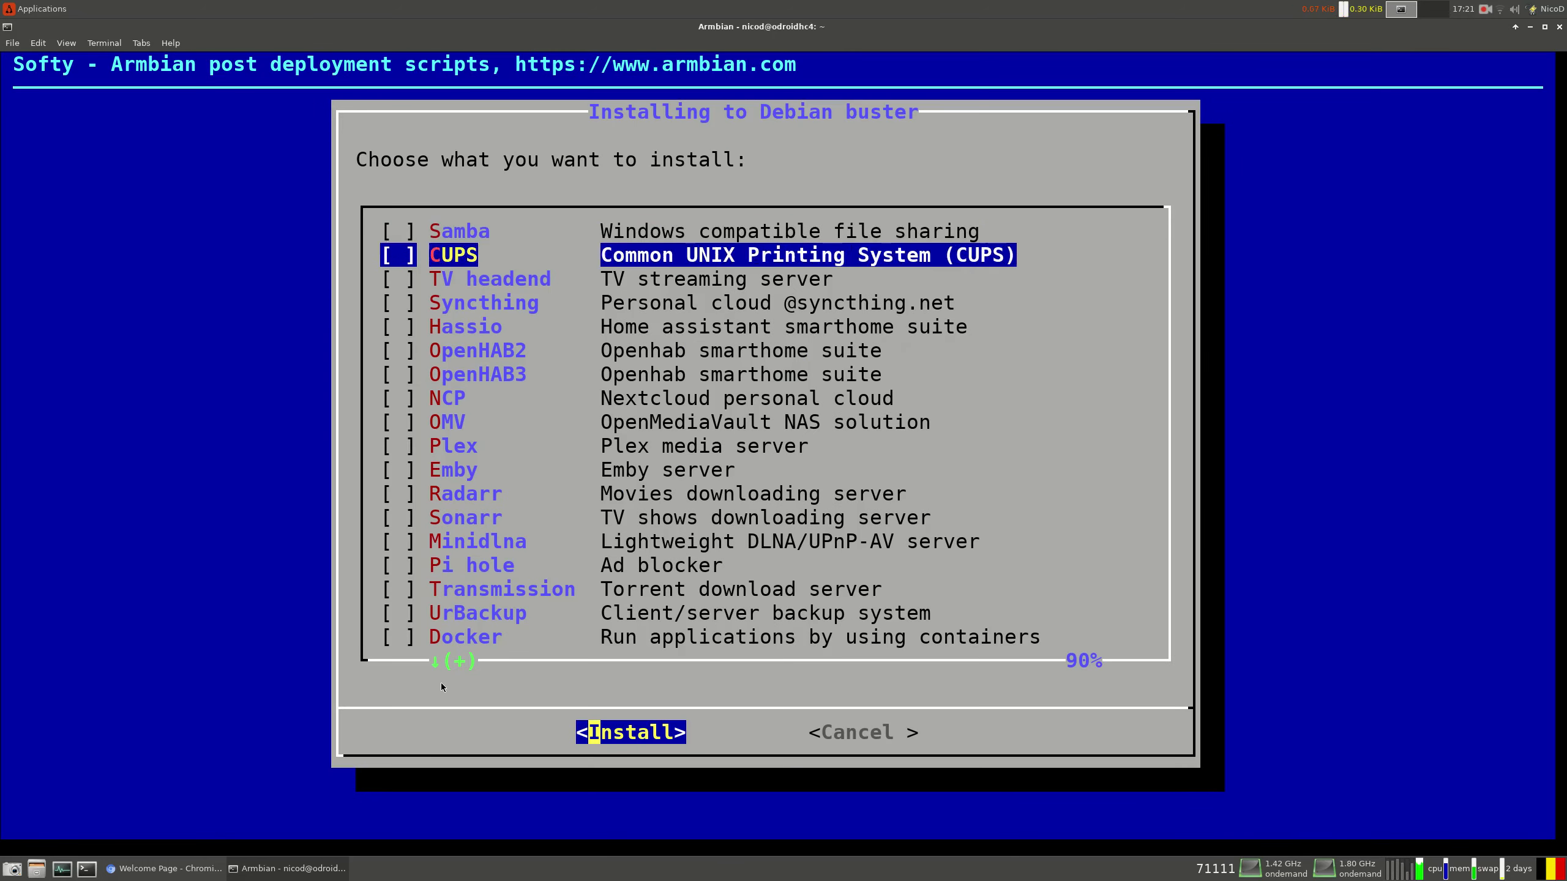
key(Down)
key(Down)
key(Down)
key(Down)
key(Down)
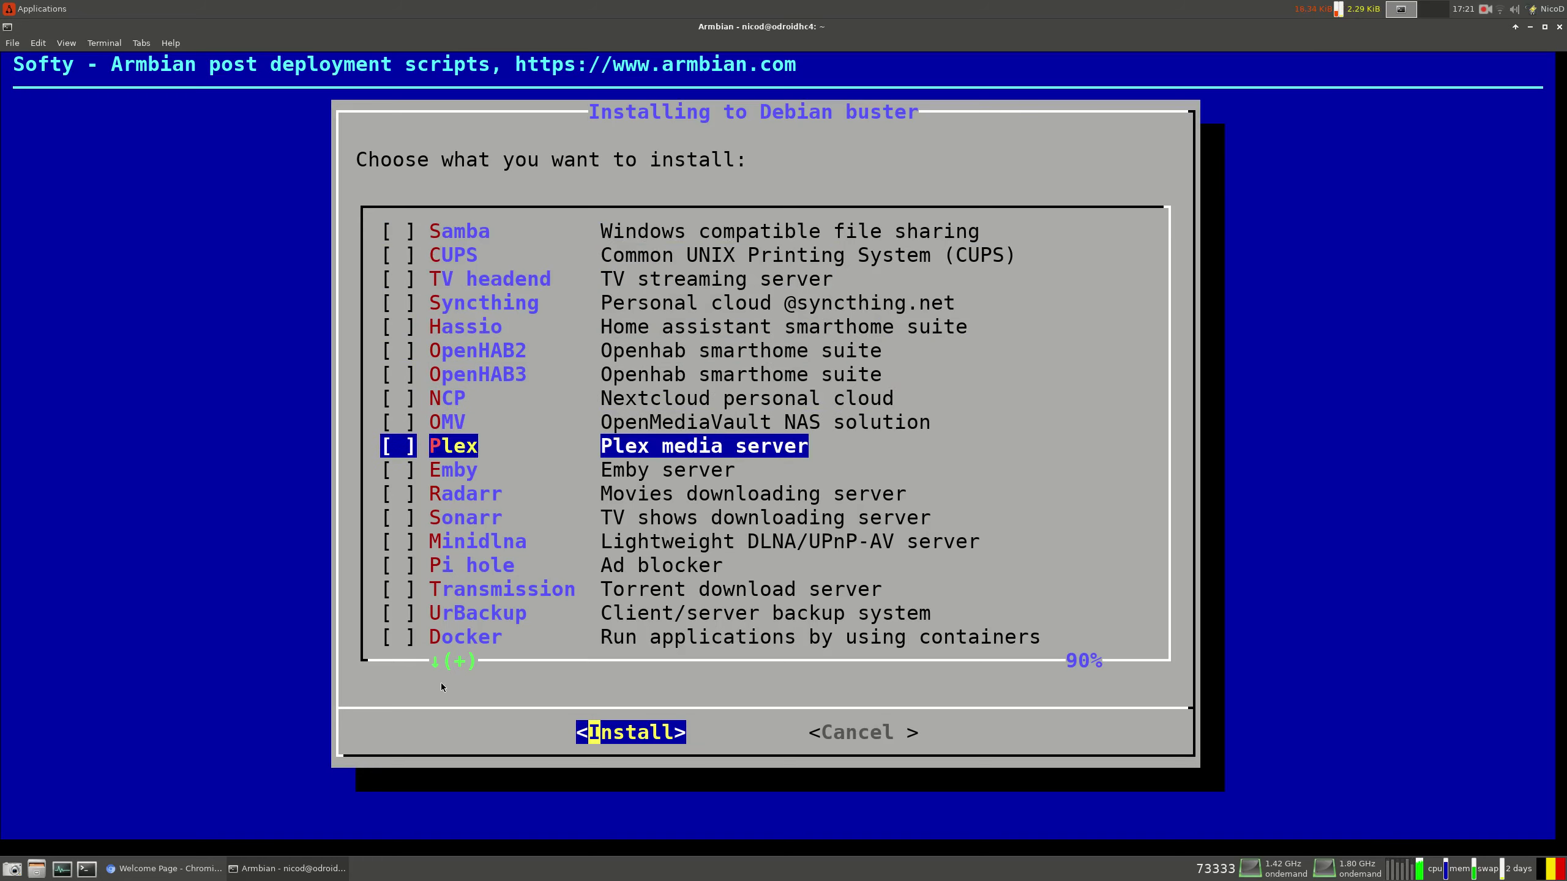
key(Up)
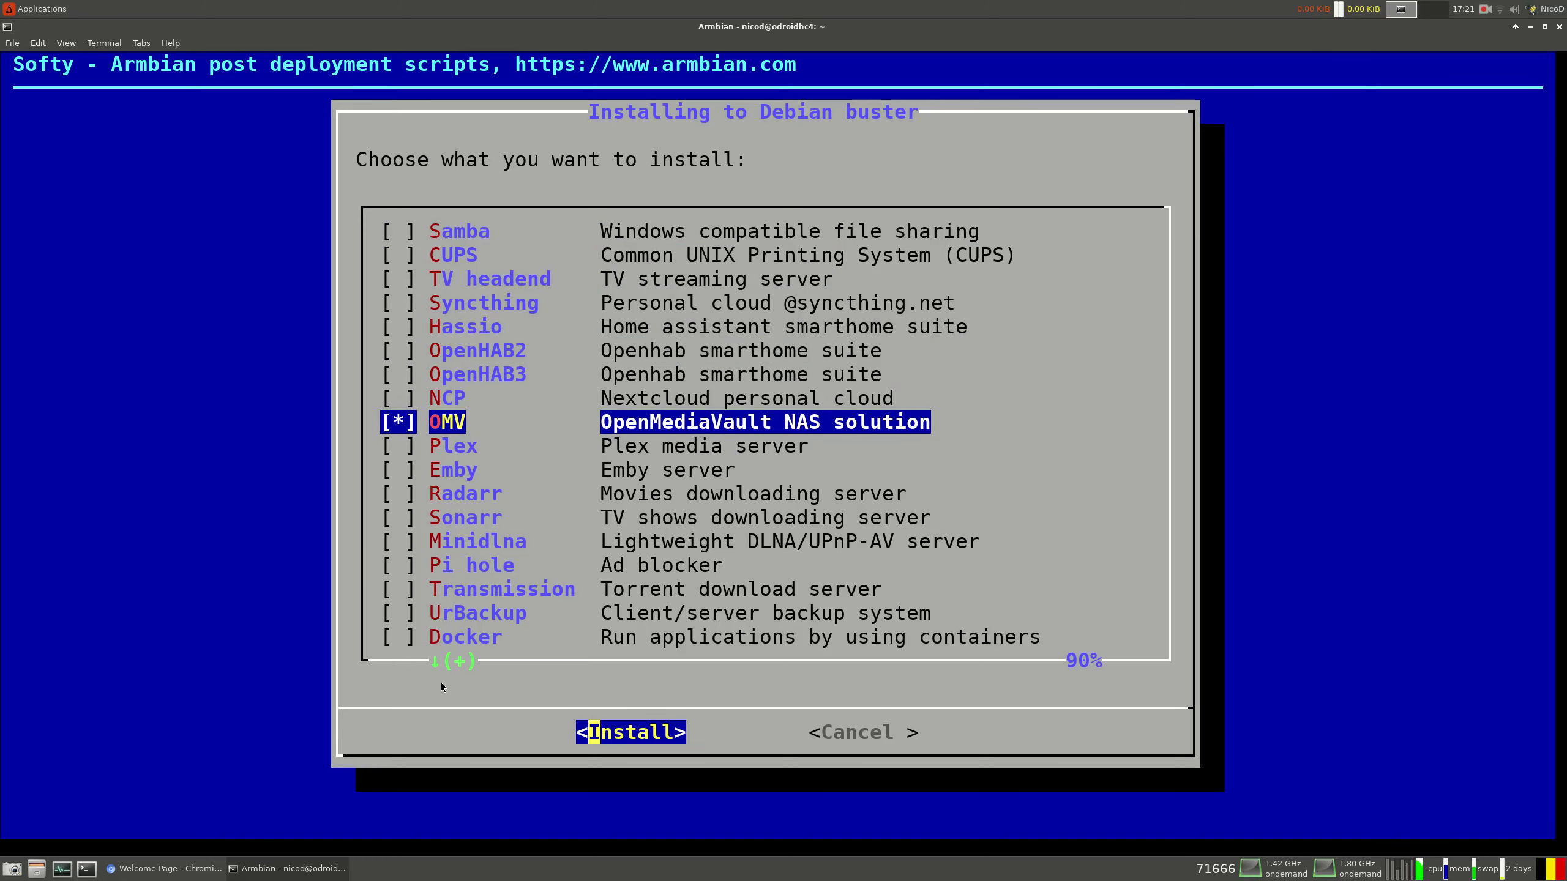
key(Return)
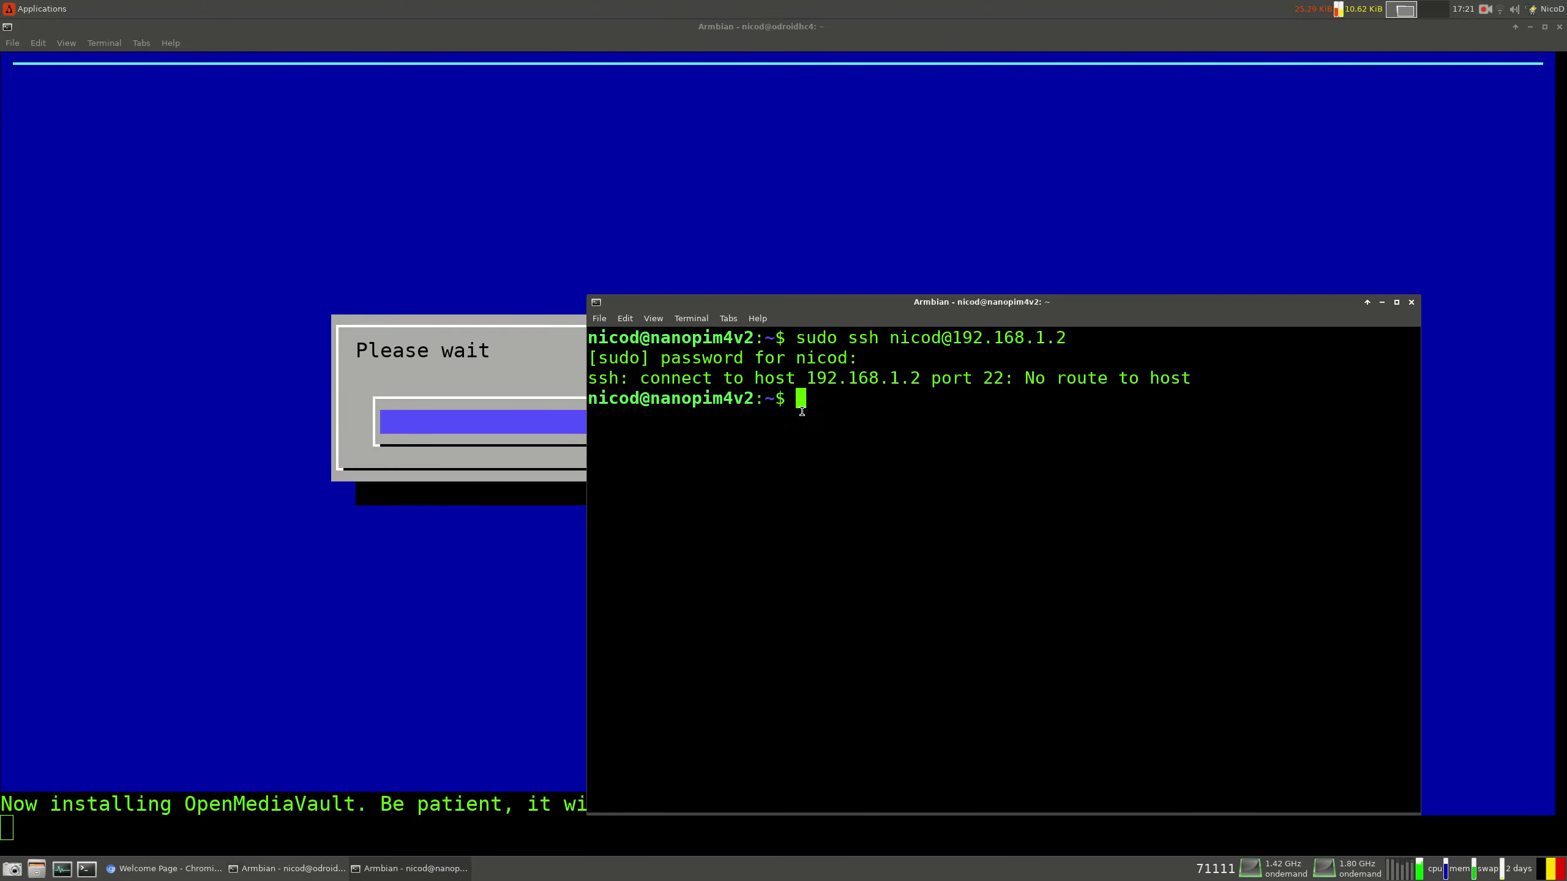
key(Up)
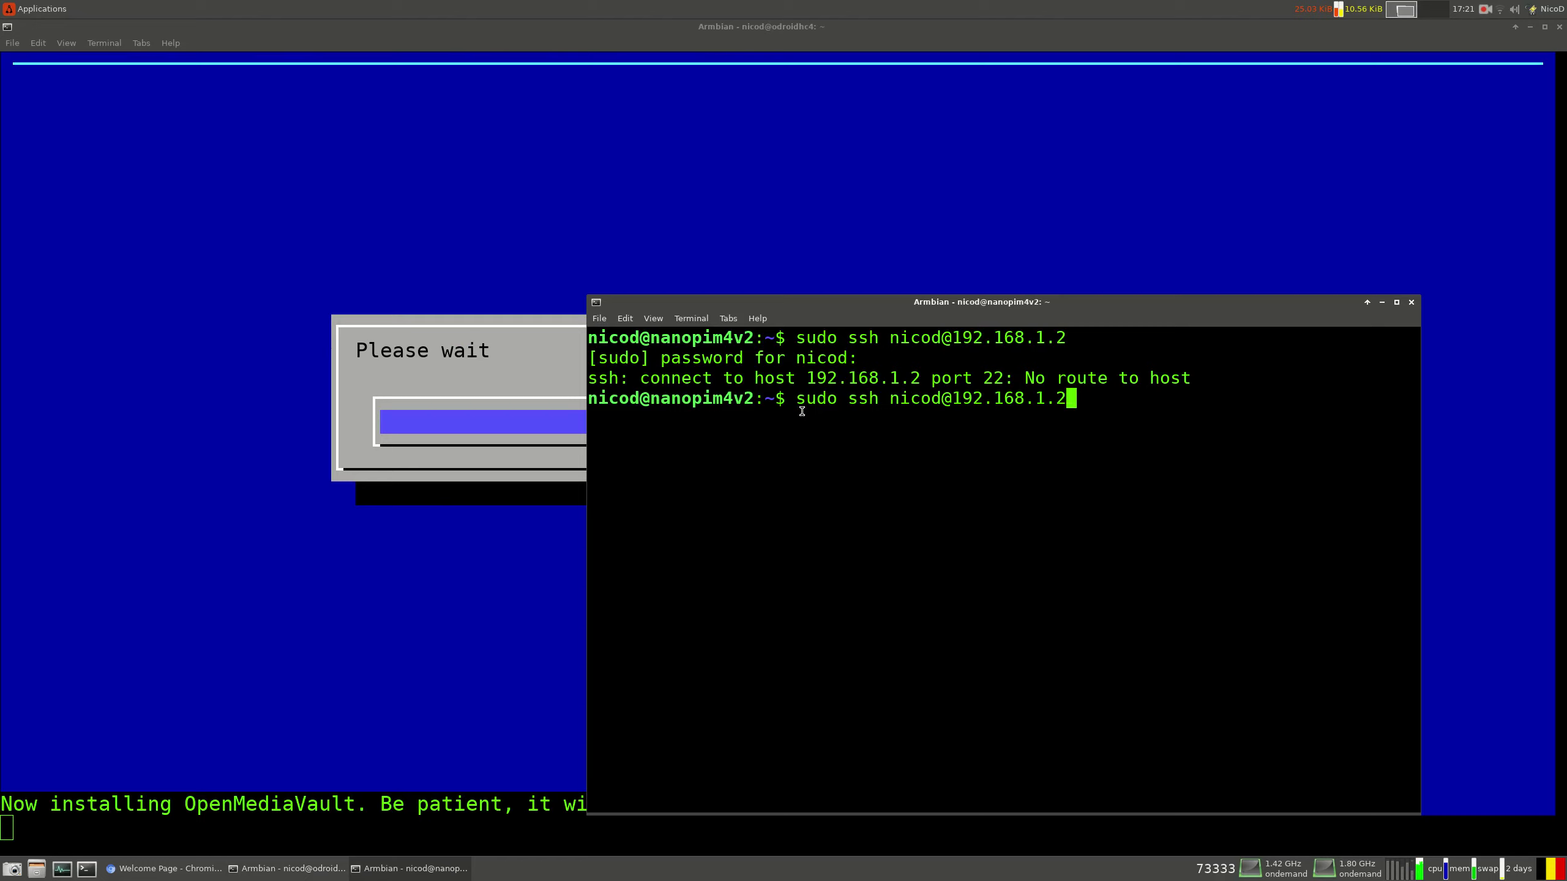
In a second terminal, SSH to 192.168.1.7 and run htop in an enlarged window
key(BackSpace)
text(7)
key(Return)
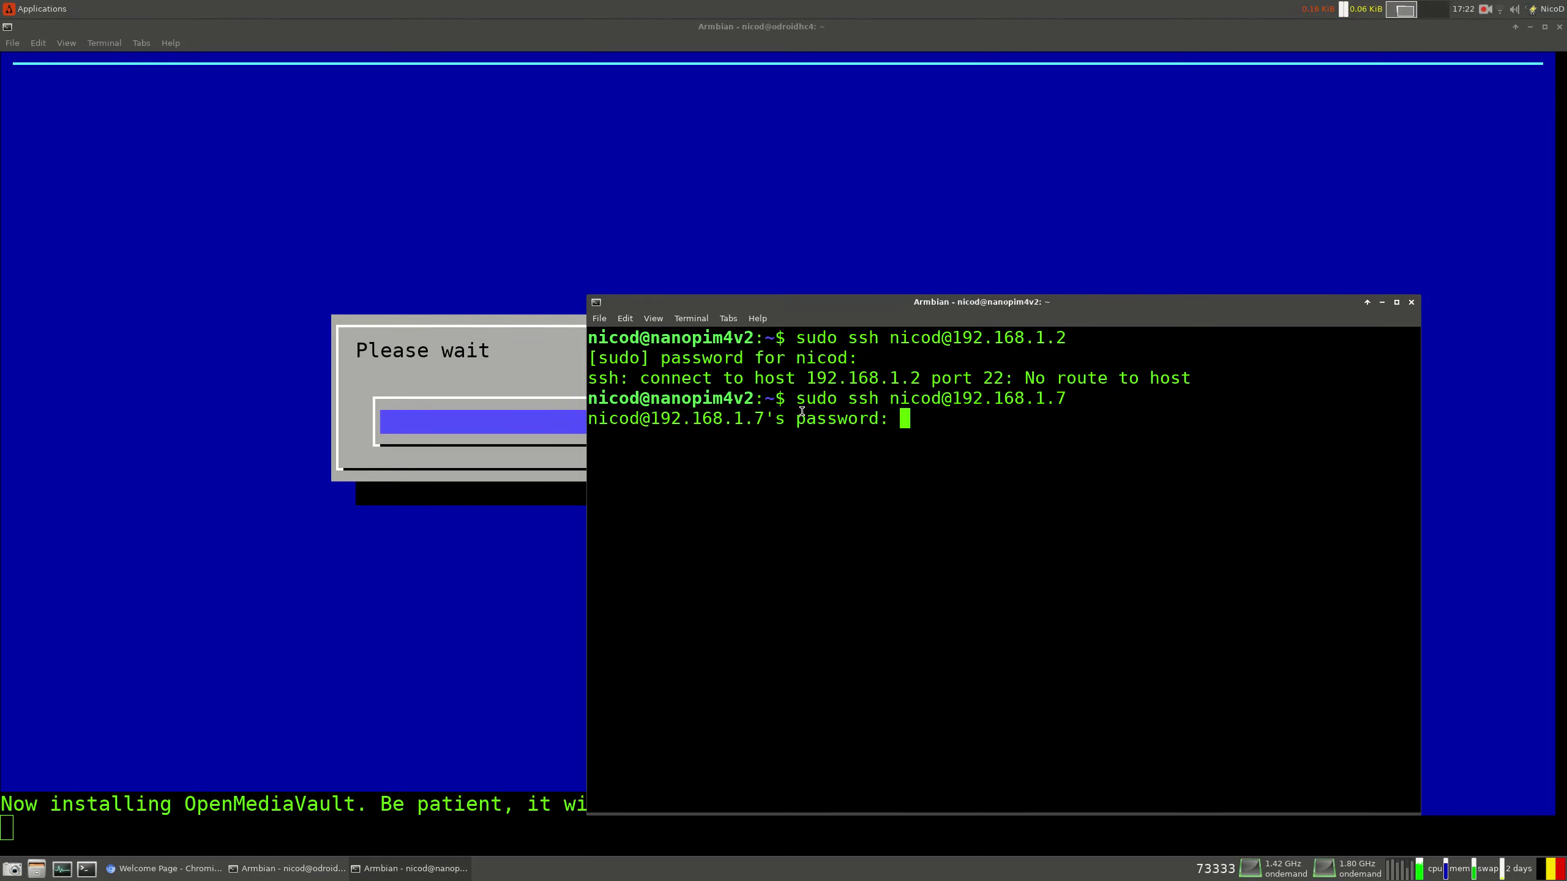
key(Return)
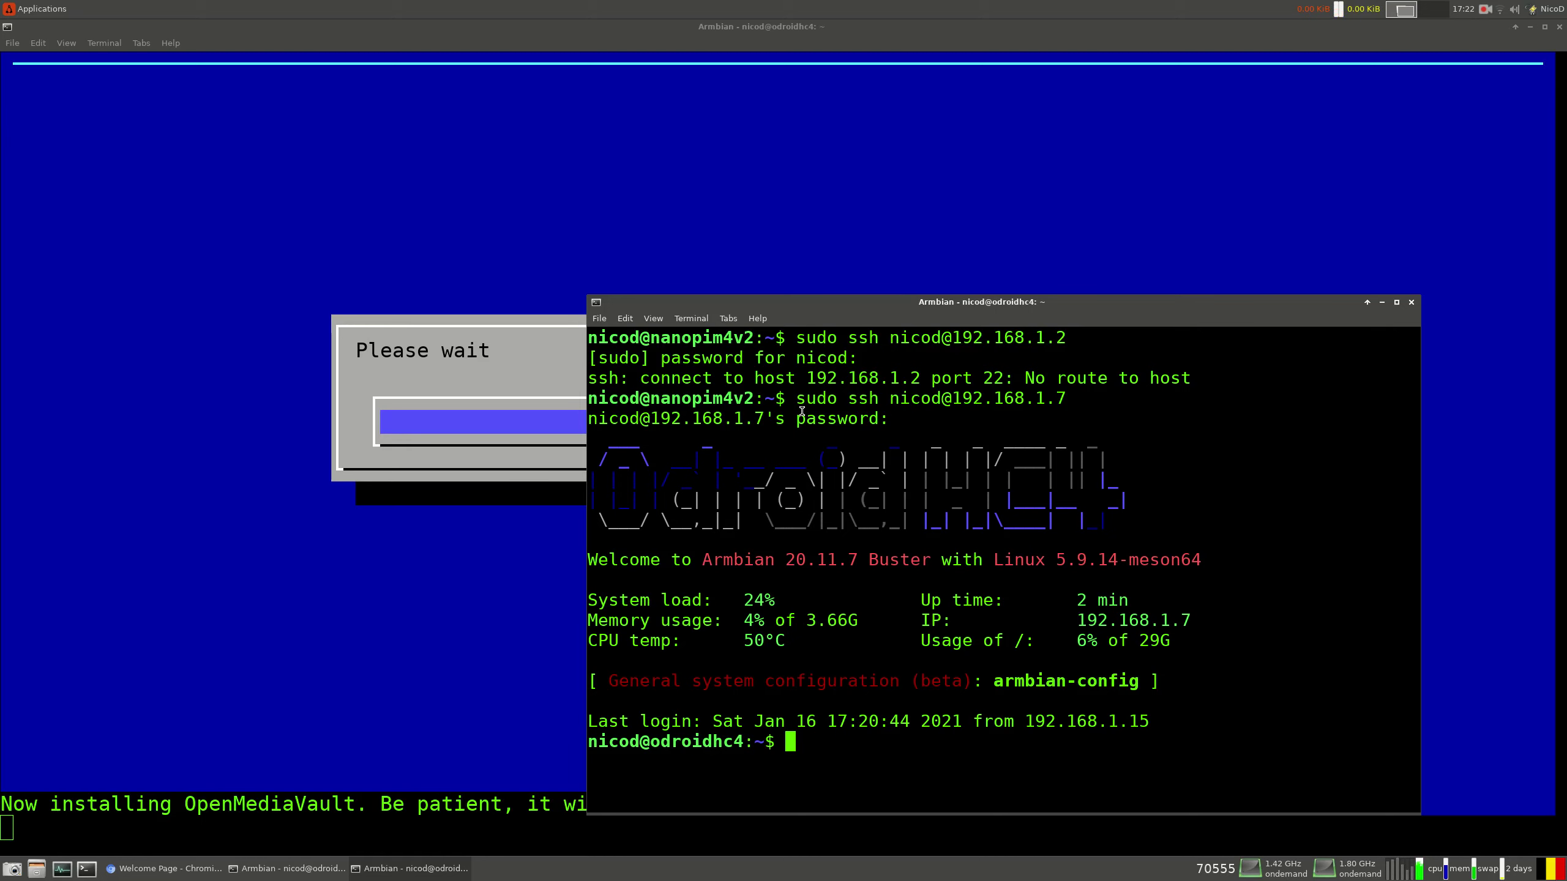
text(htop)
key(Return)
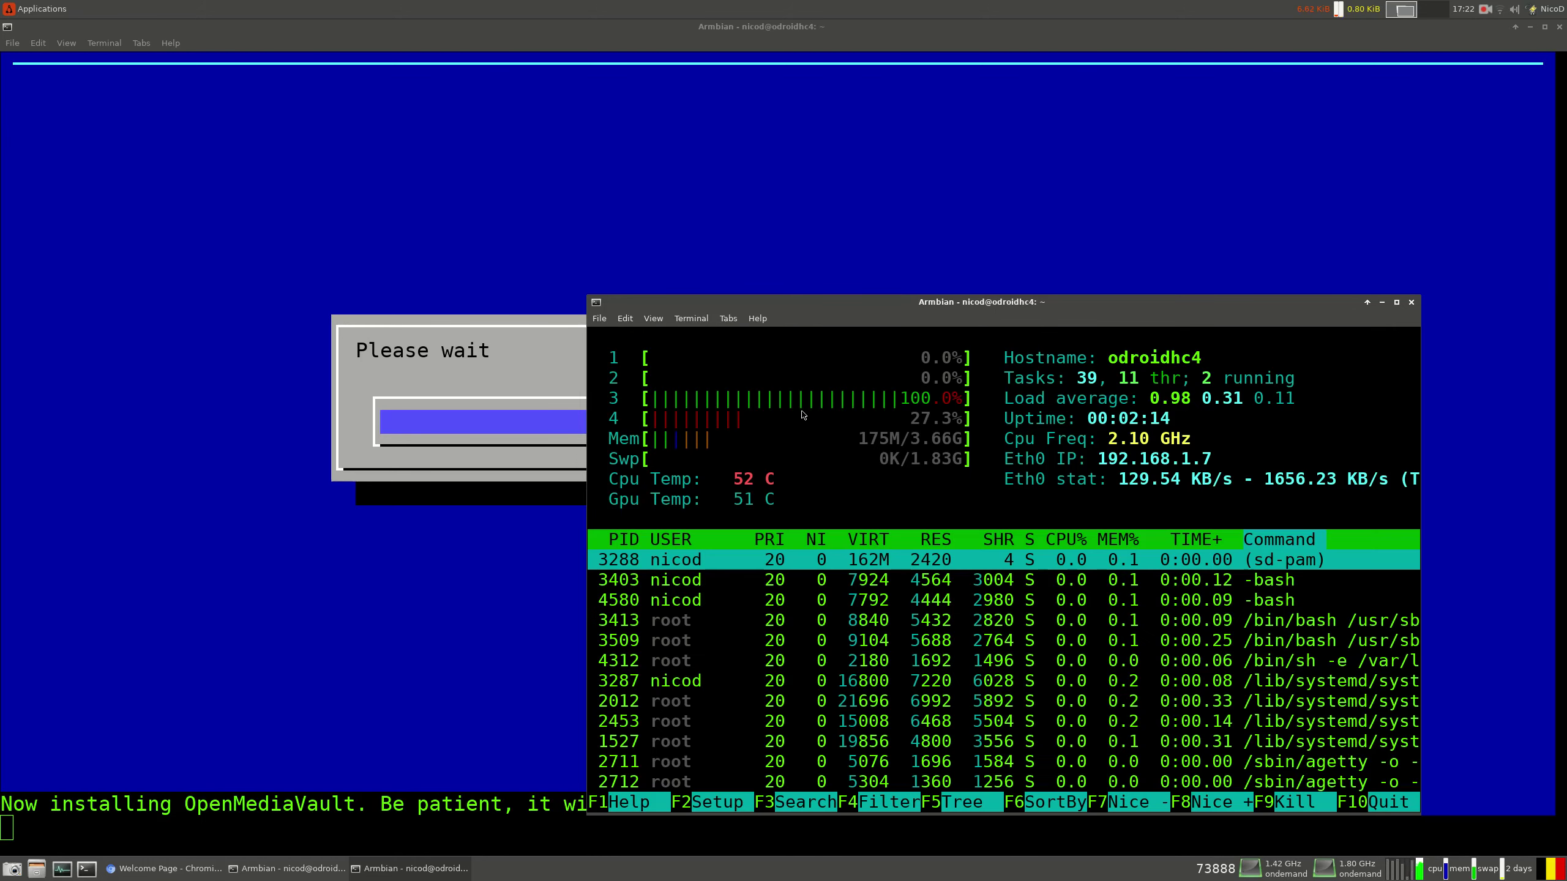
drag(926, 305, 935, 26)
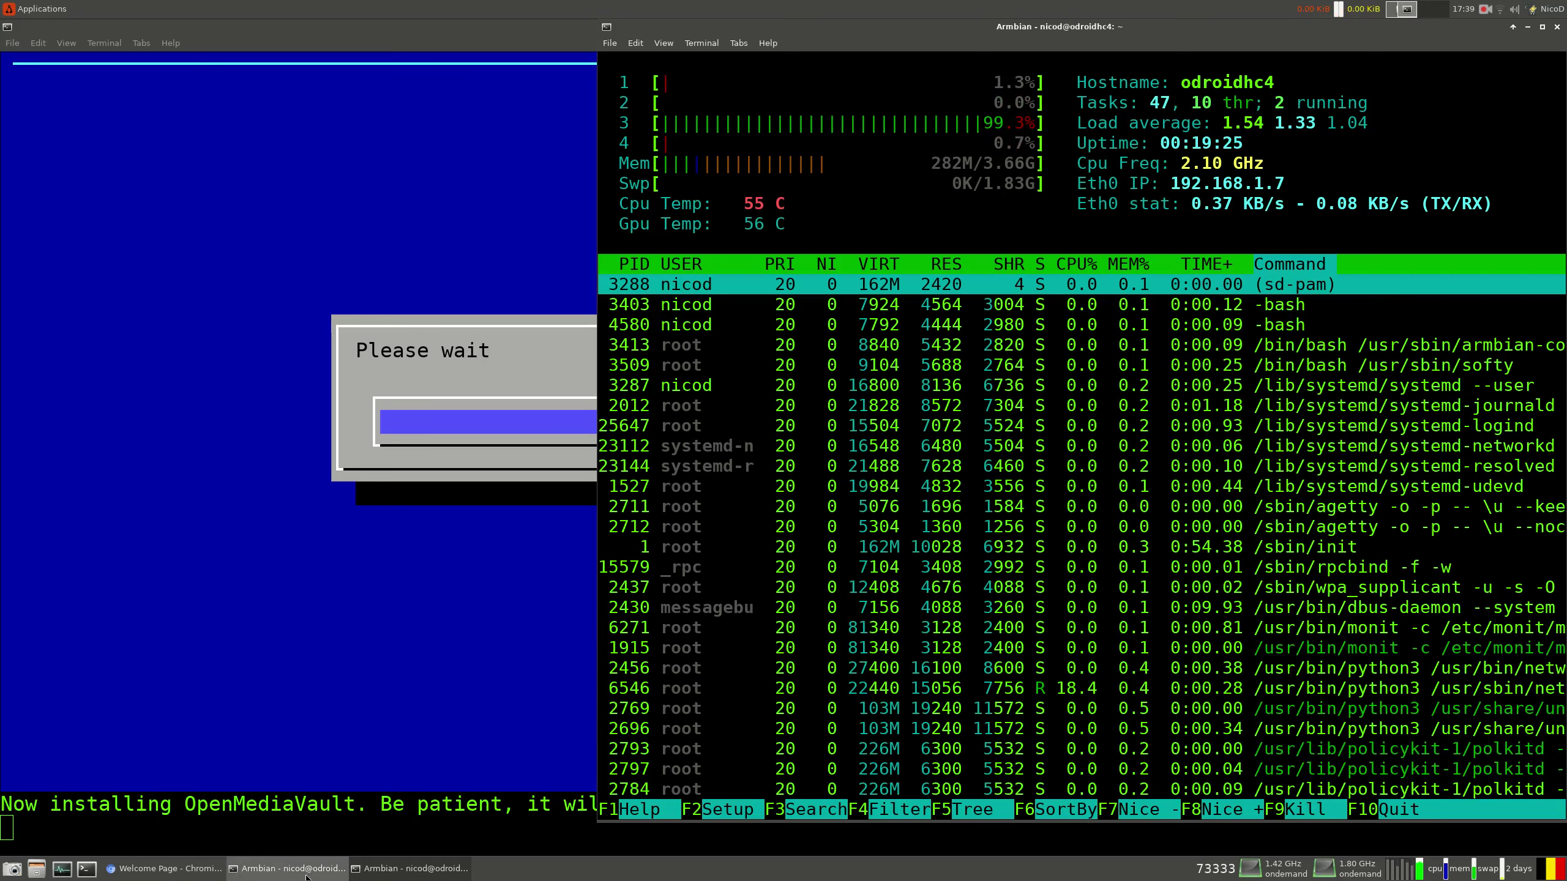
In the router's odroidhc4 device page, select the IP address 192.168.1.2
click(164, 869)
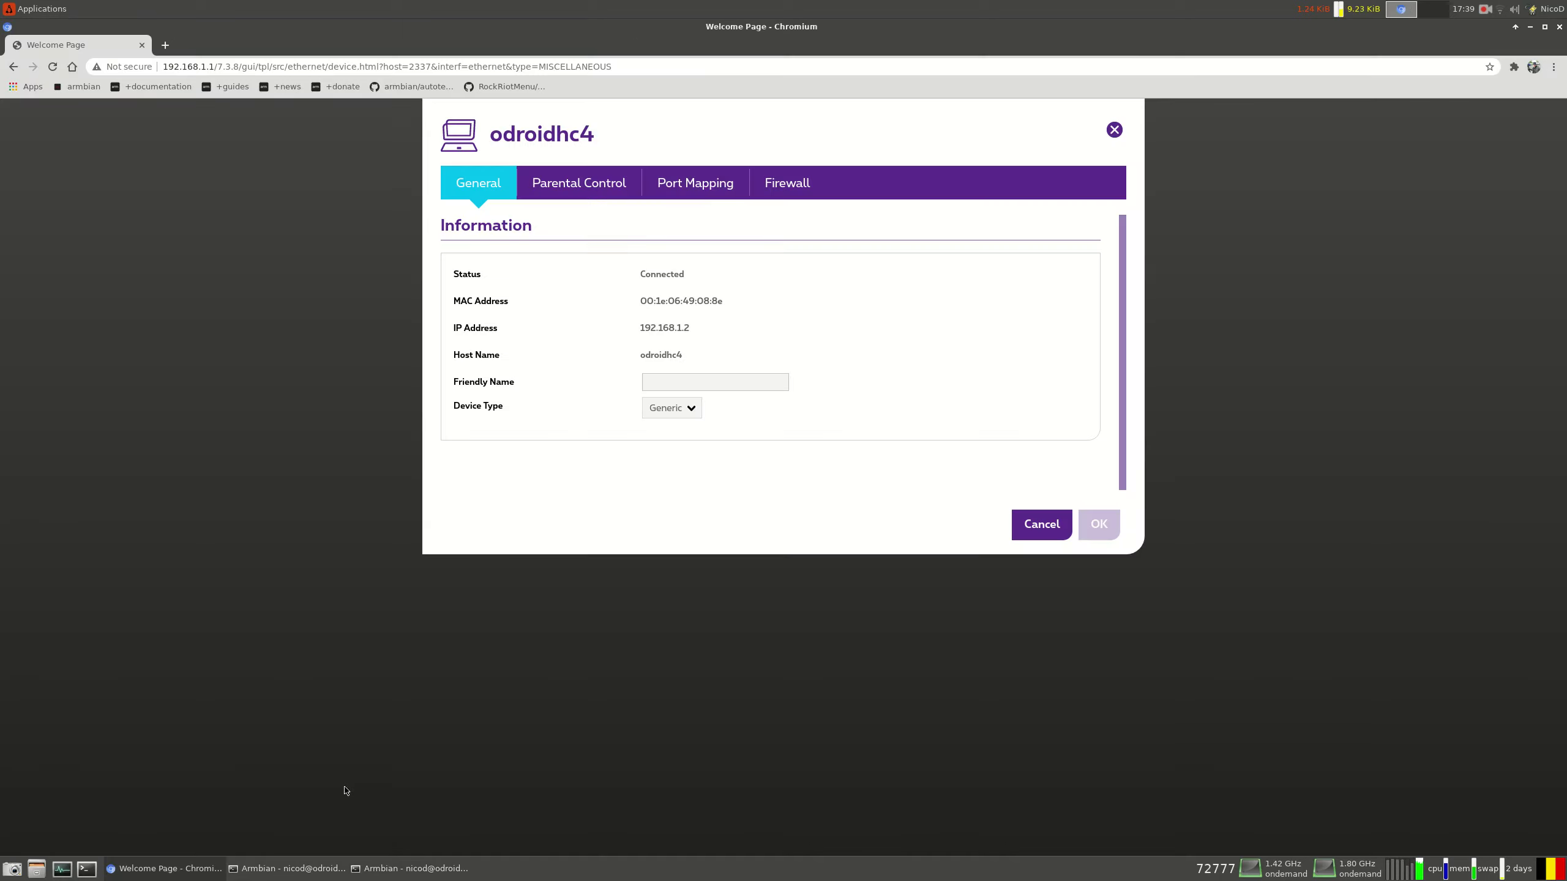
double_click(664, 328)
right_click(664, 329)
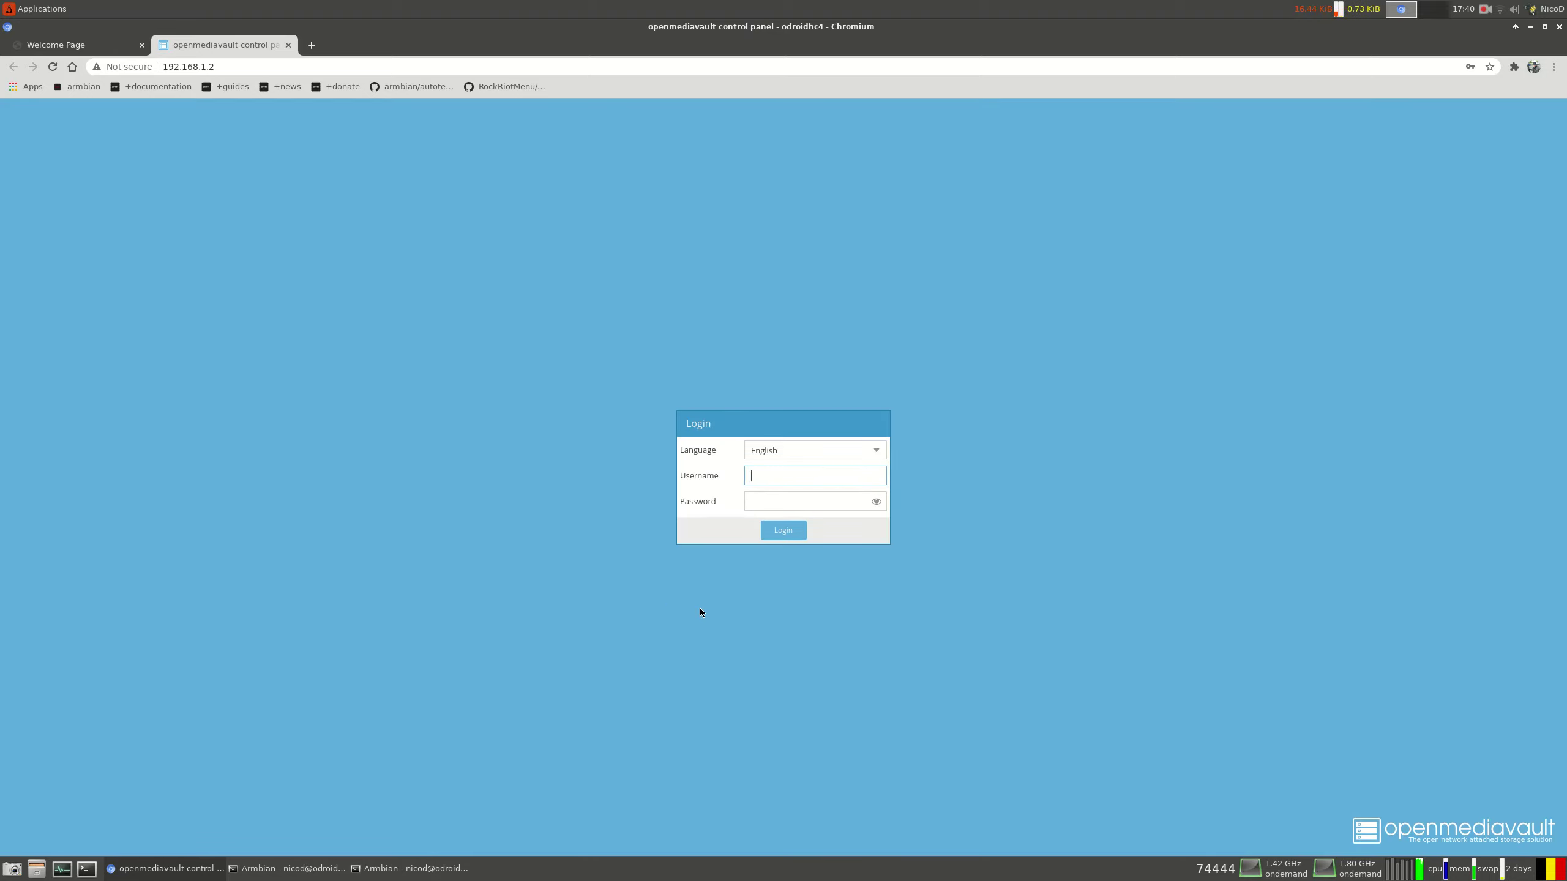
Log in as admin with the default password and dismiss the update-password prompt
text(admin)
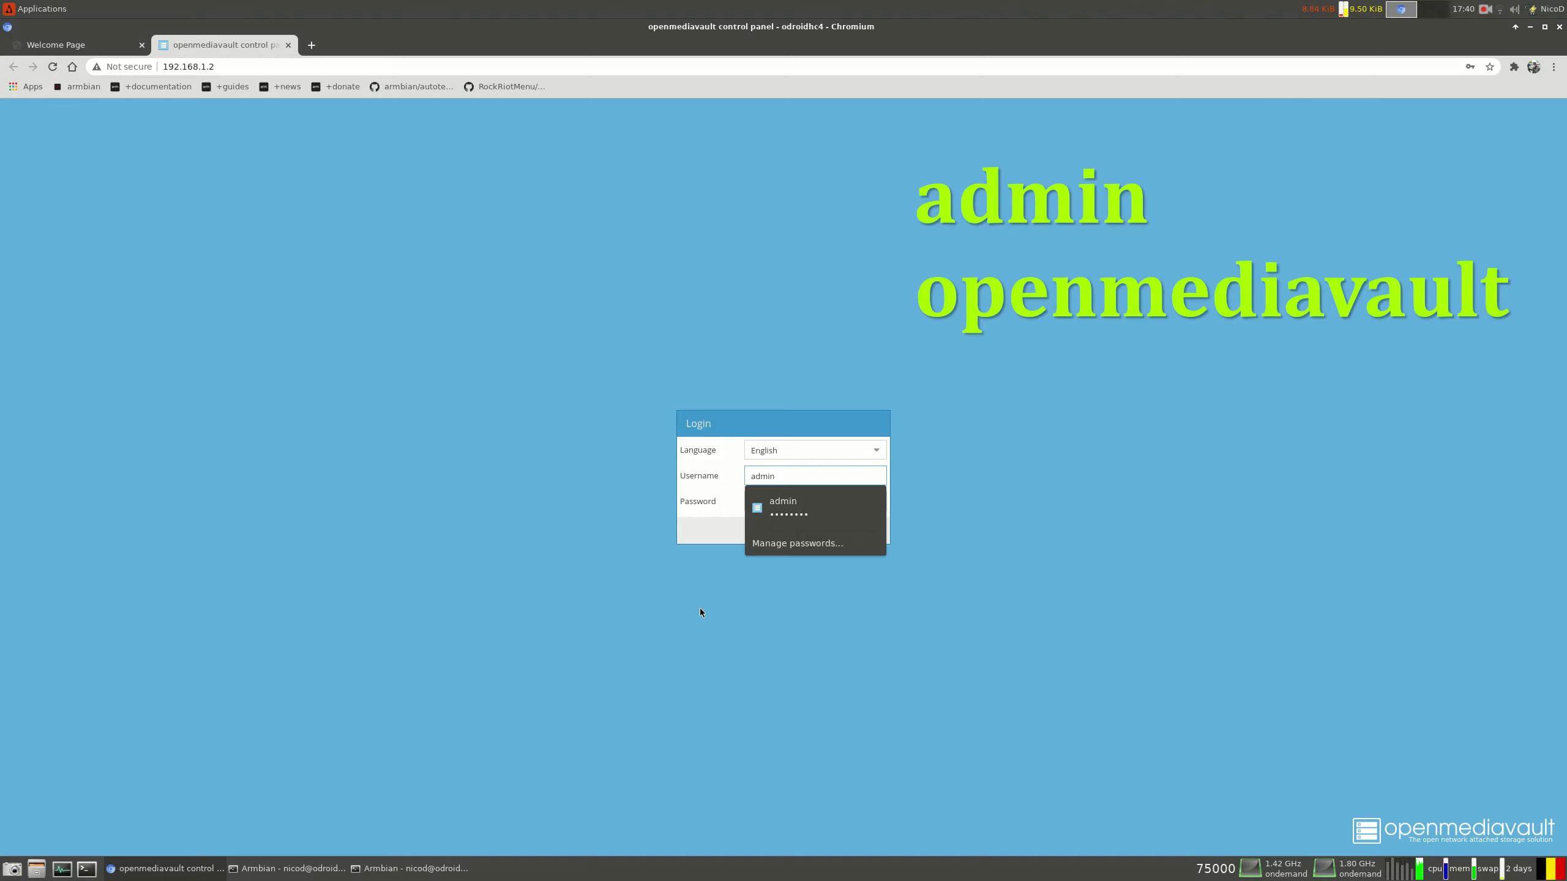
key(Tab)
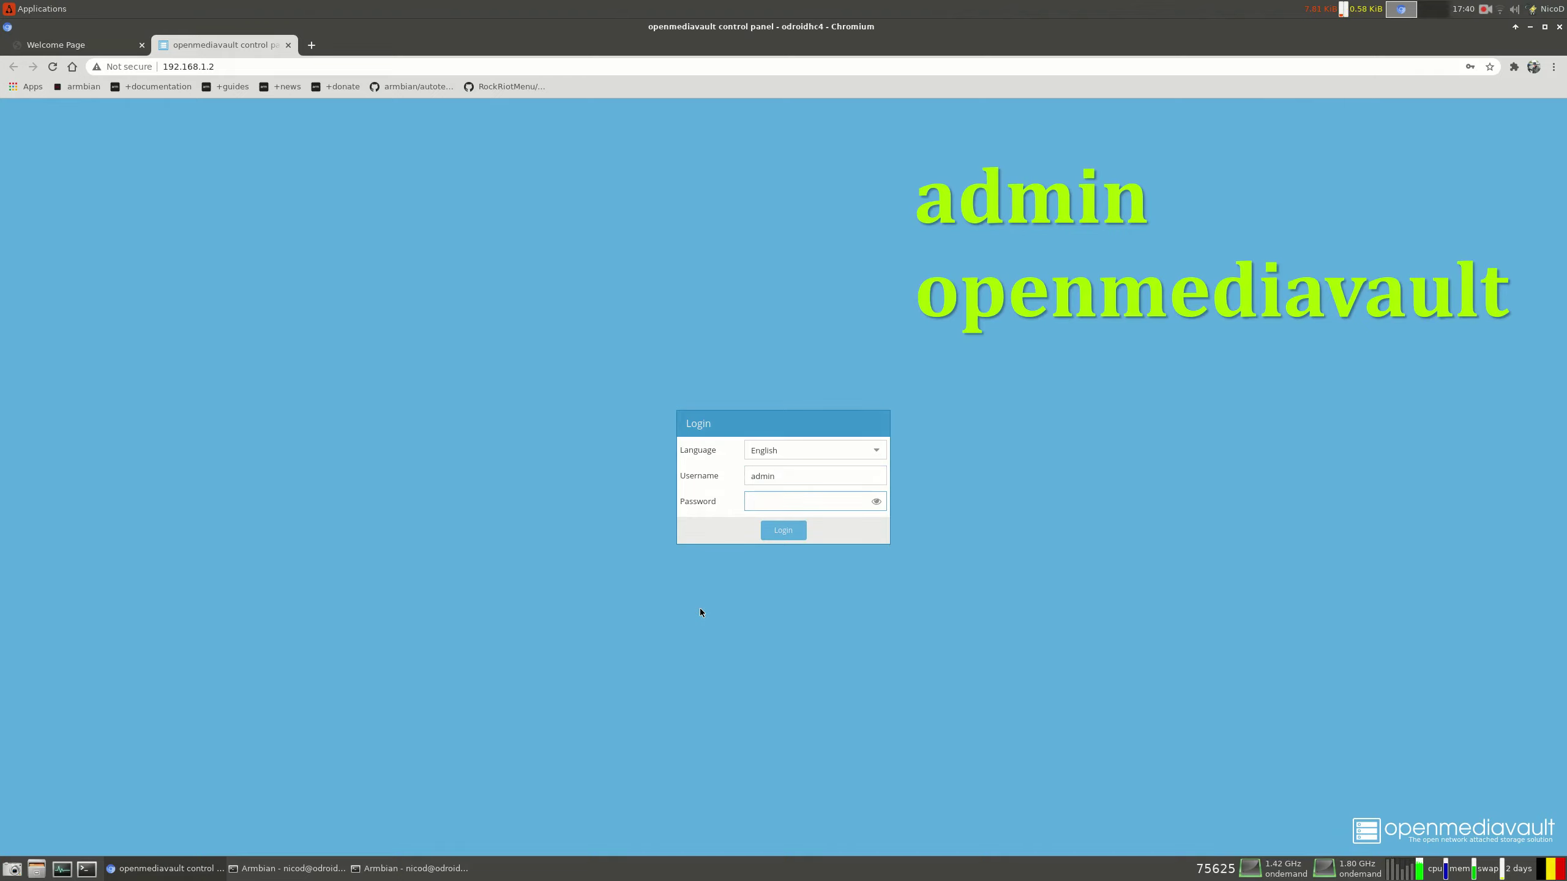
text(openmediavault)
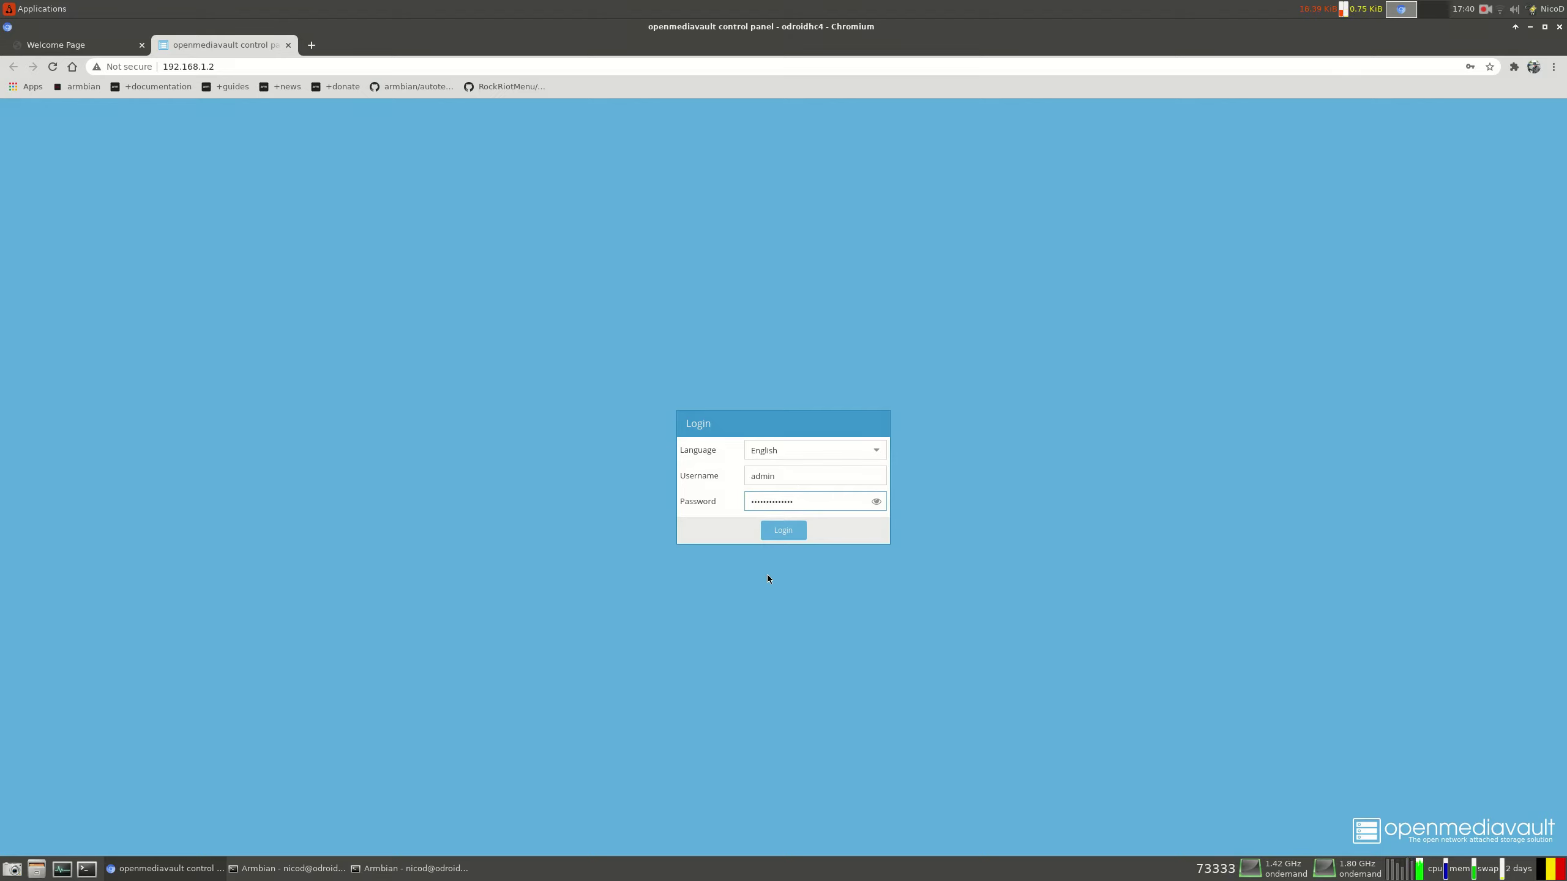
click(783, 530)
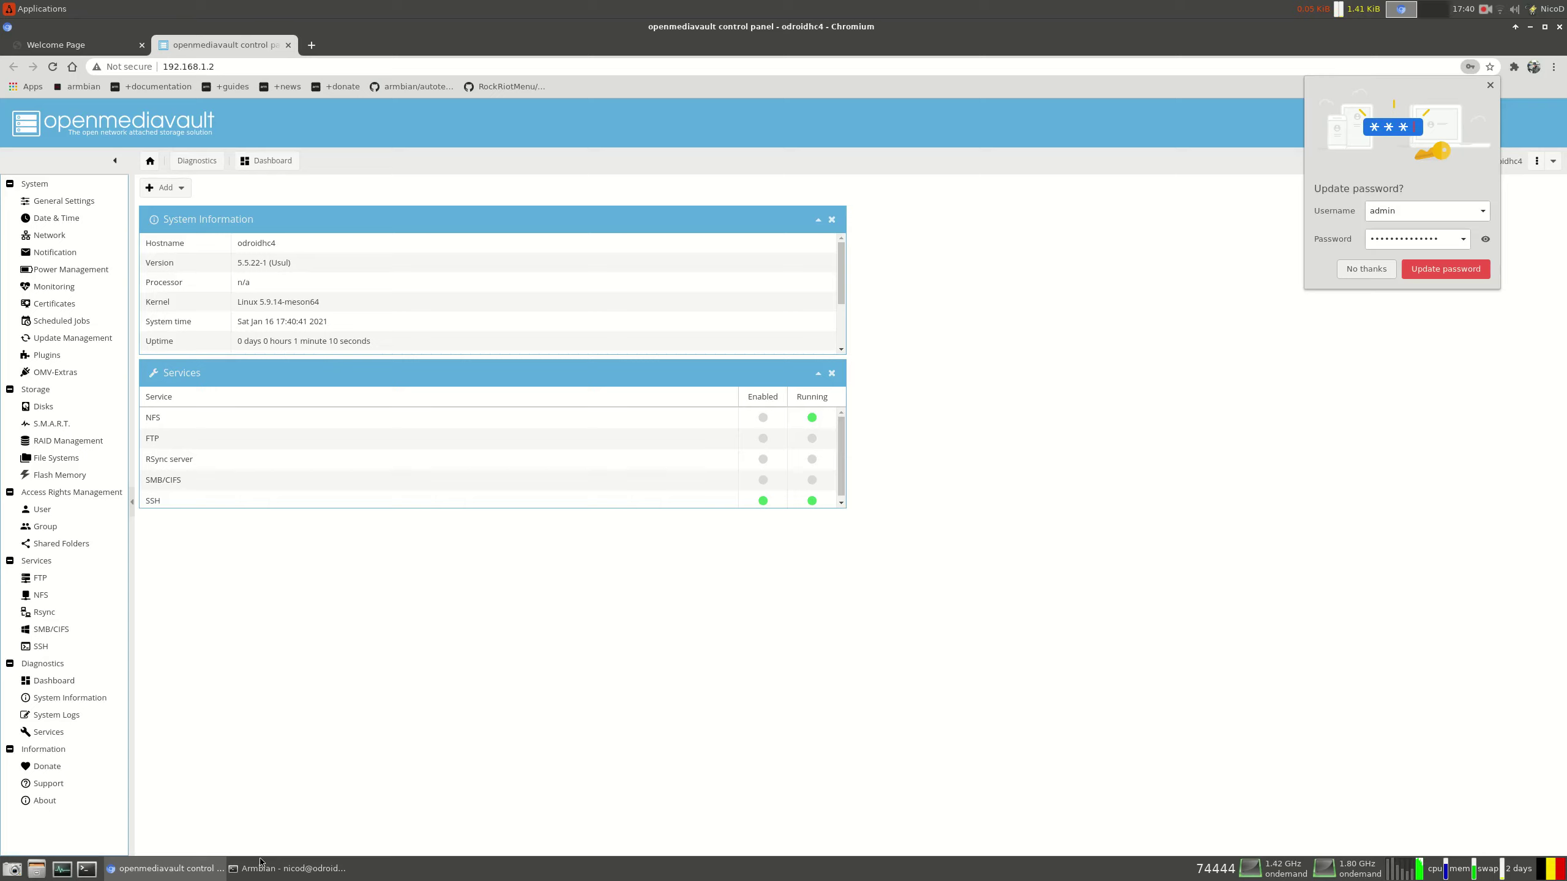
click(373, 709)
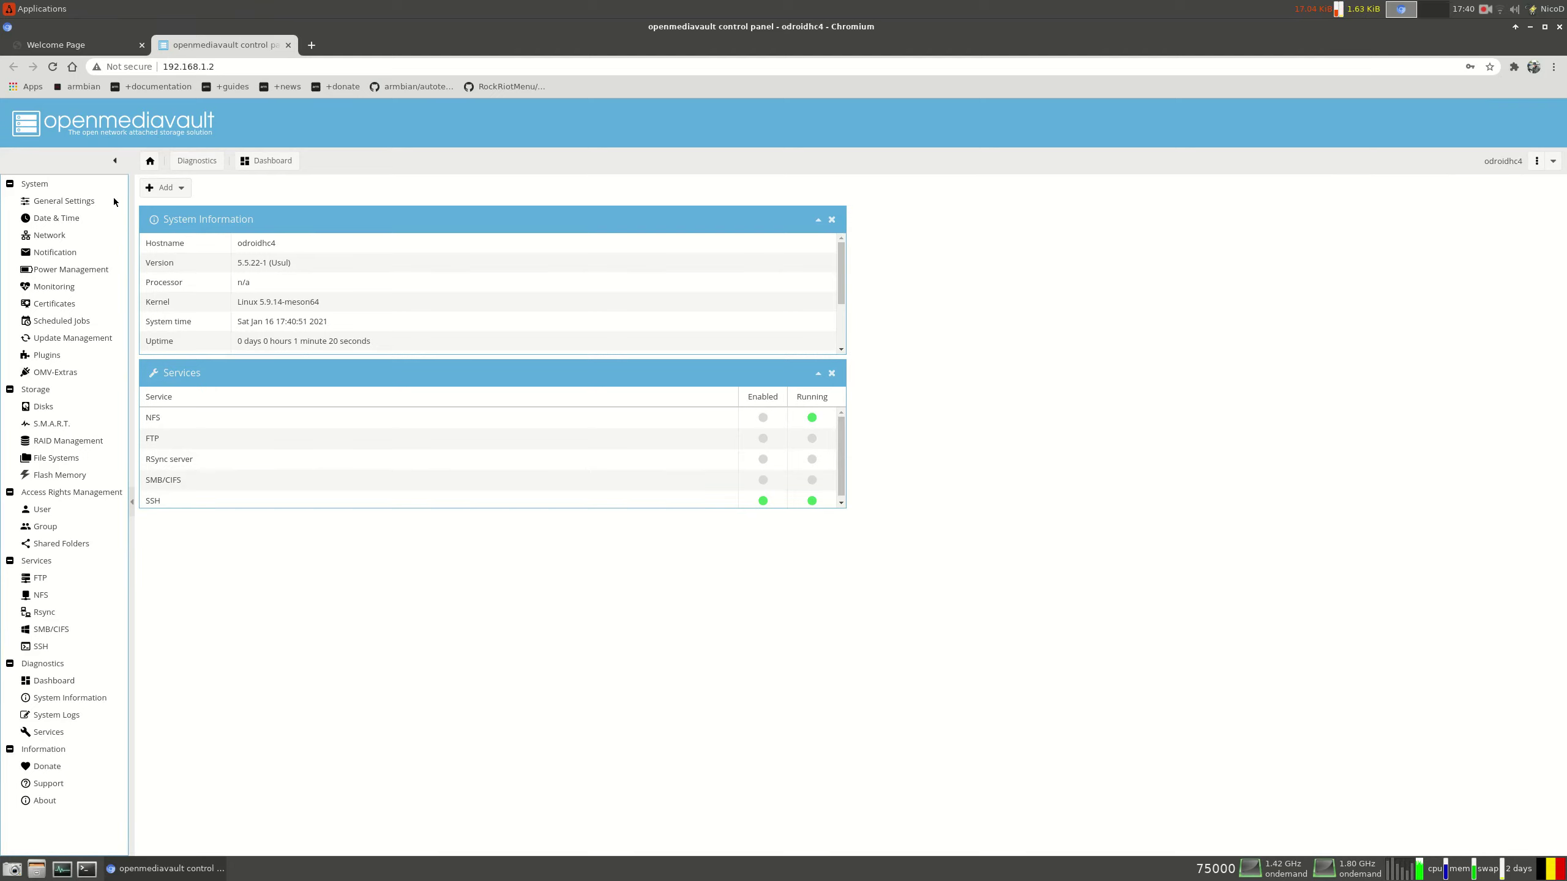
Set web administration auto logout to 1 day, save, and apply the pending changes
click(93, 206)
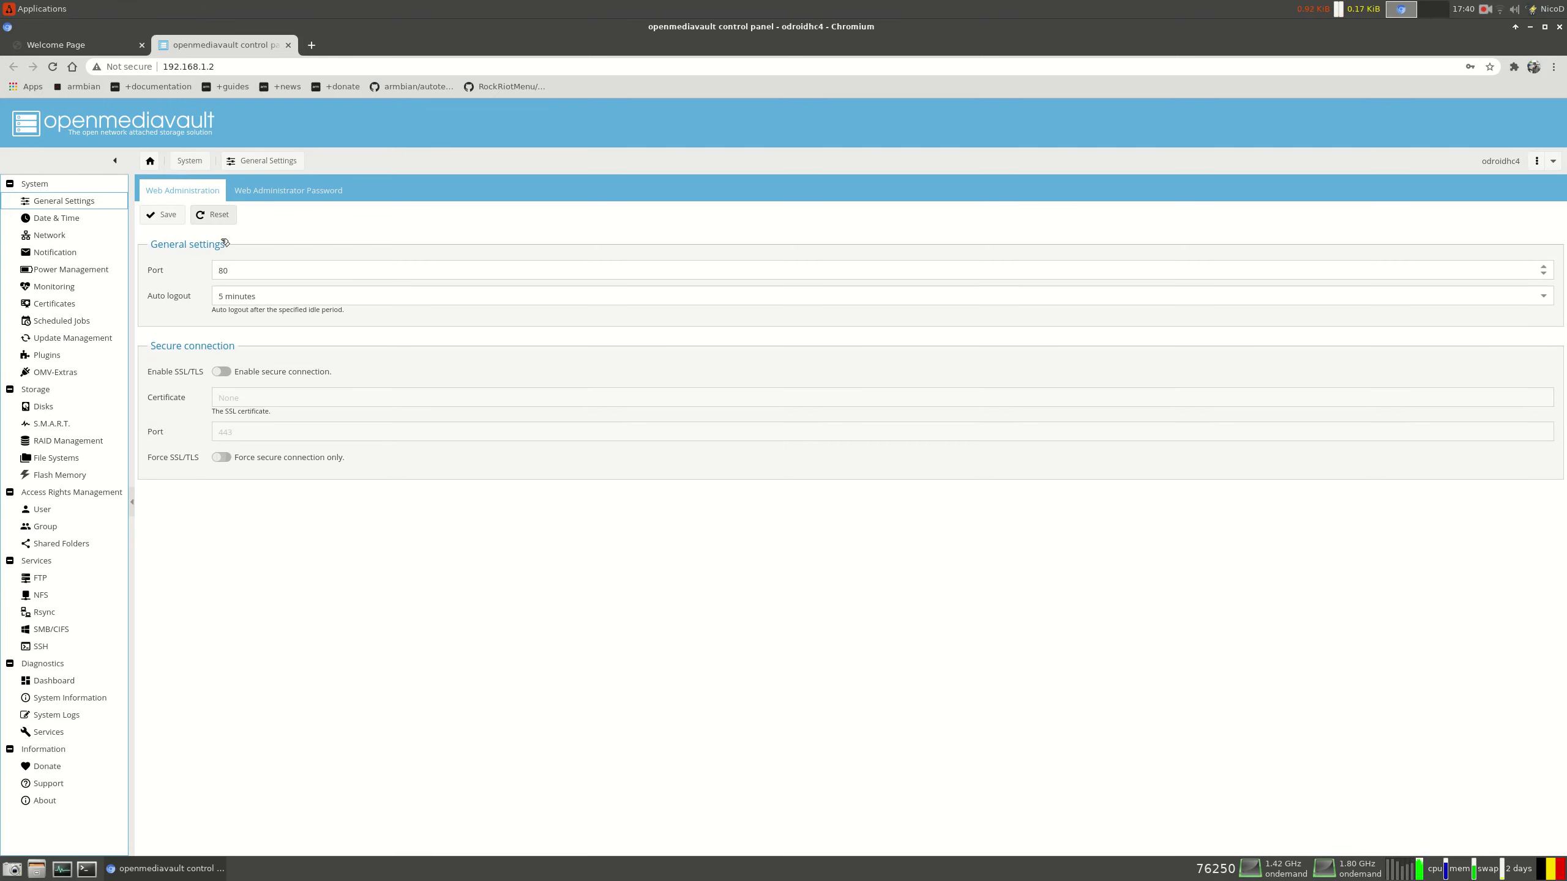
click(266, 295)
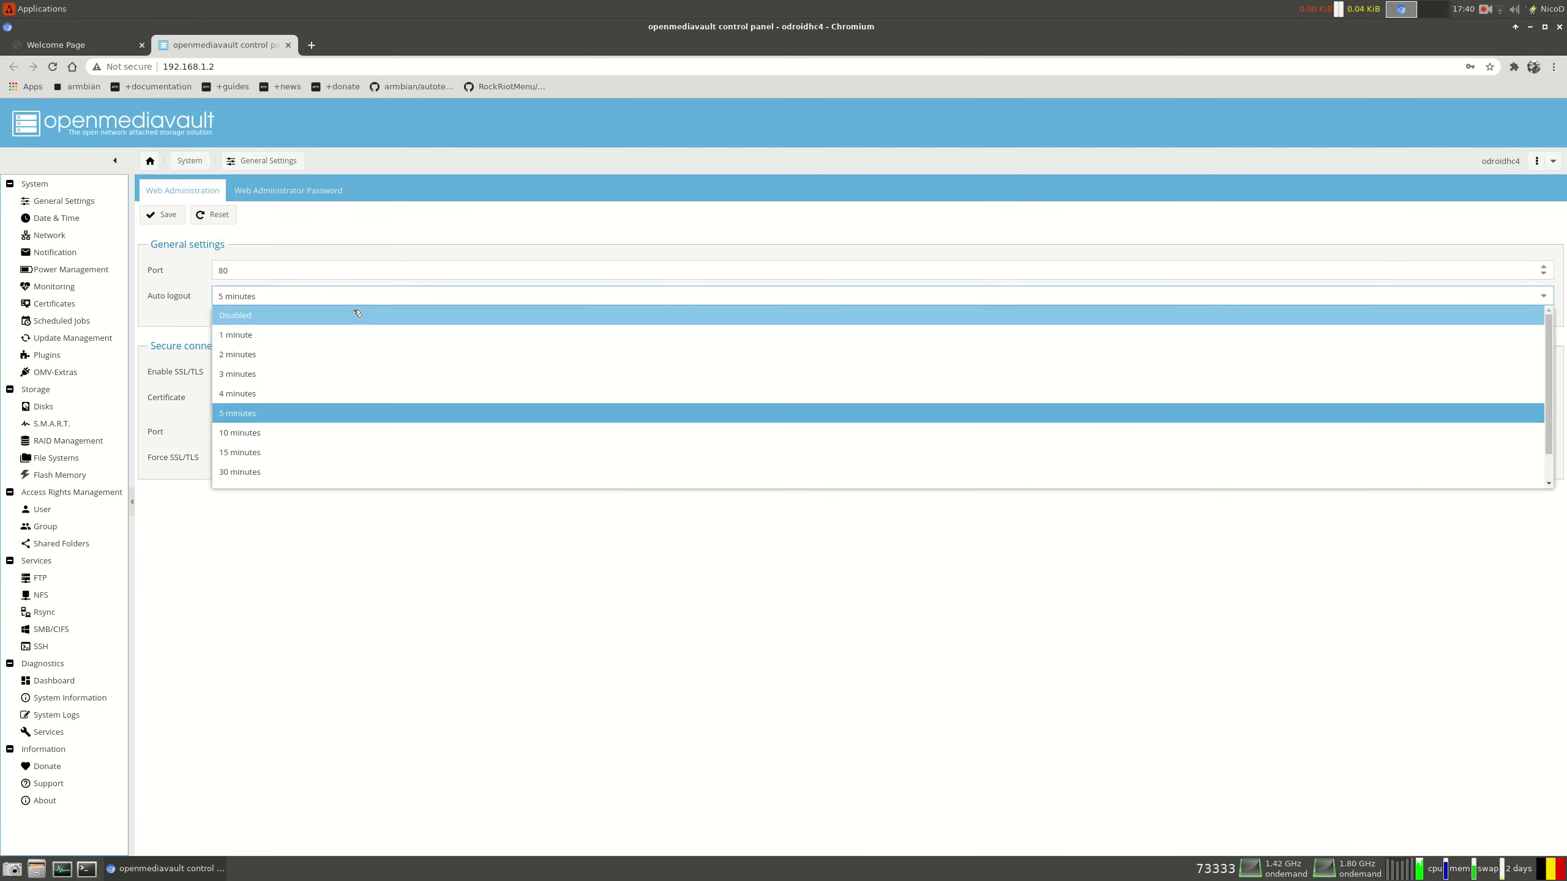
click(279, 479)
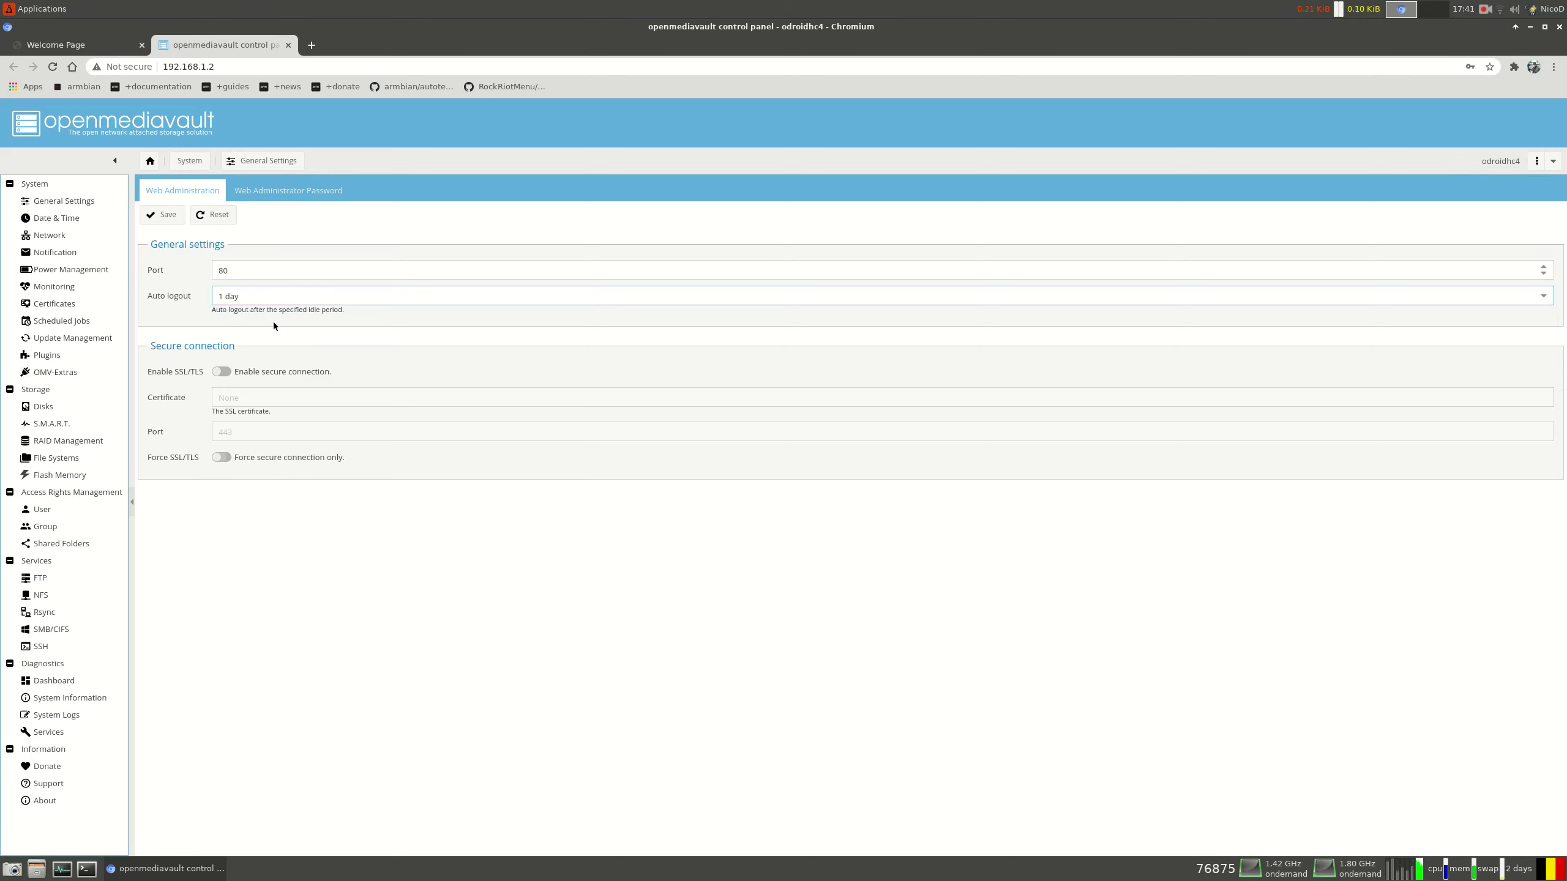
click(162, 215)
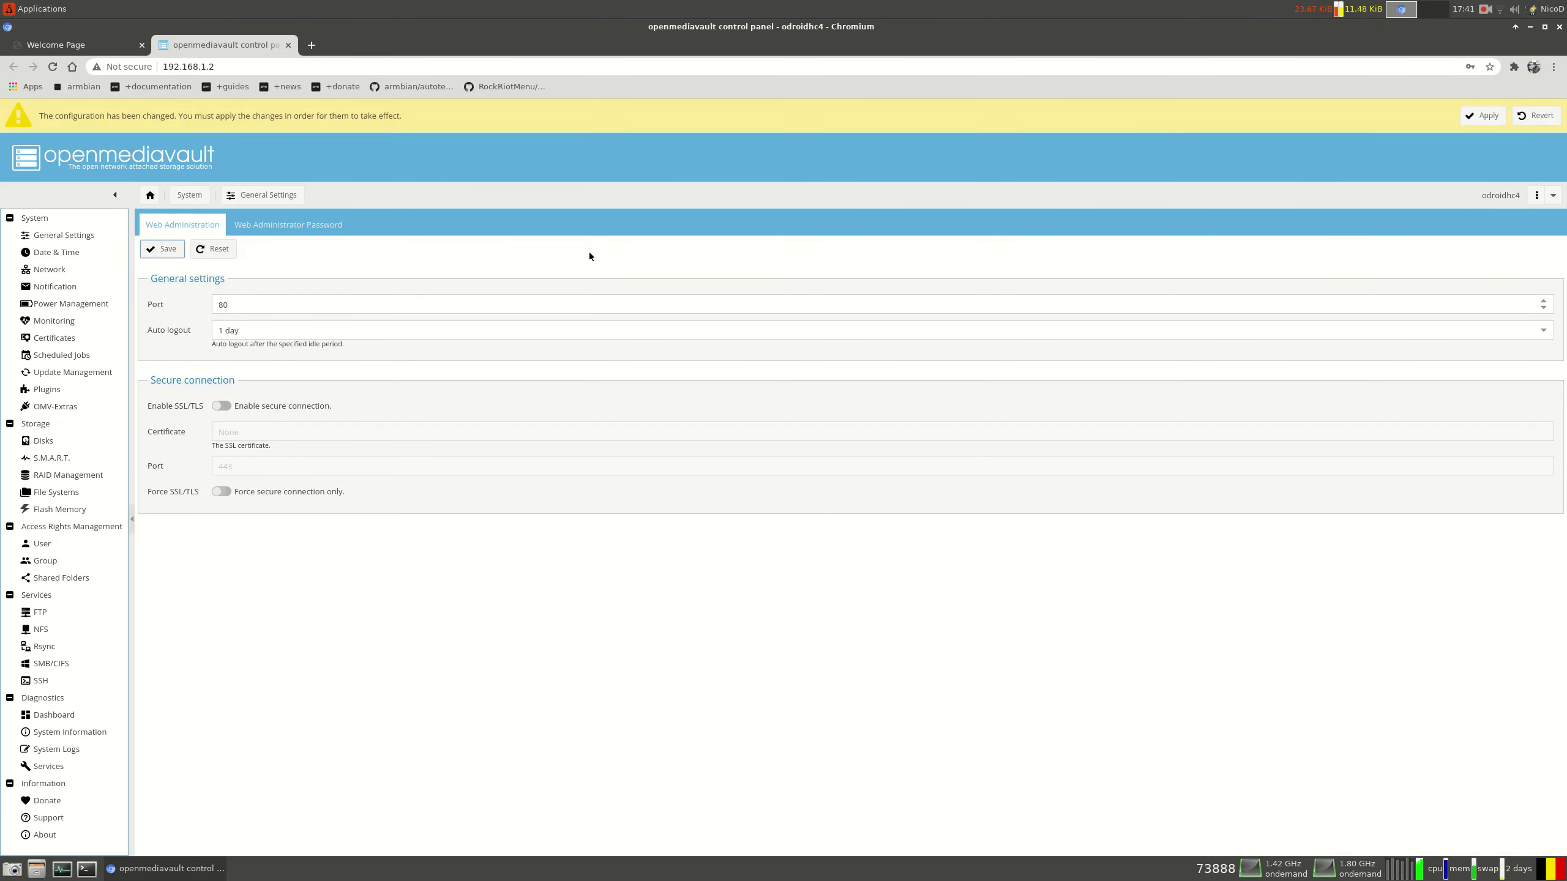
click(1498, 115)
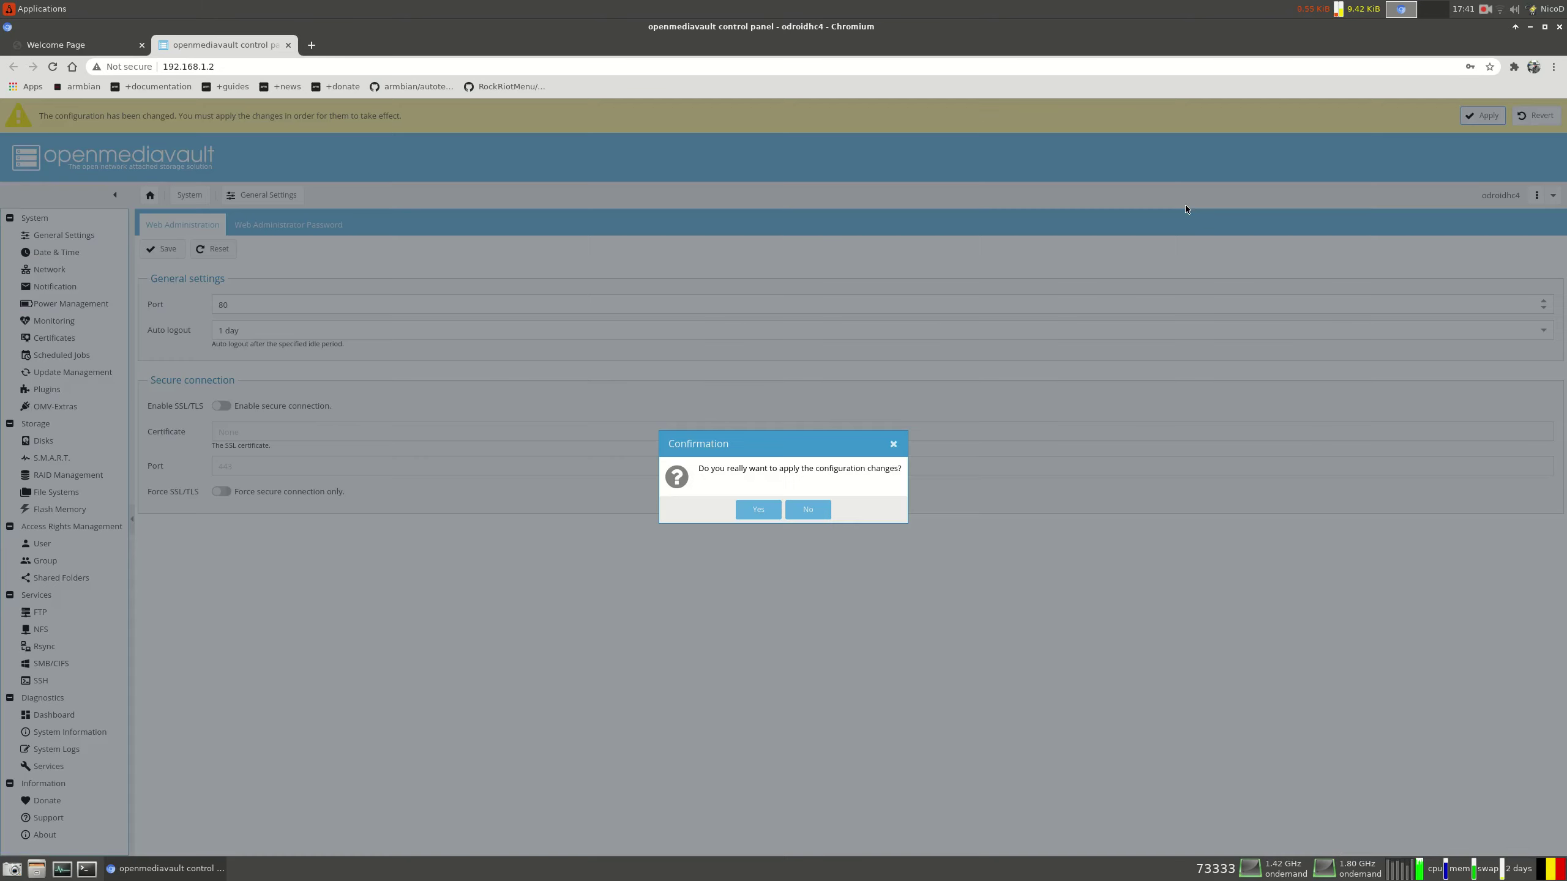
click(758, 509)
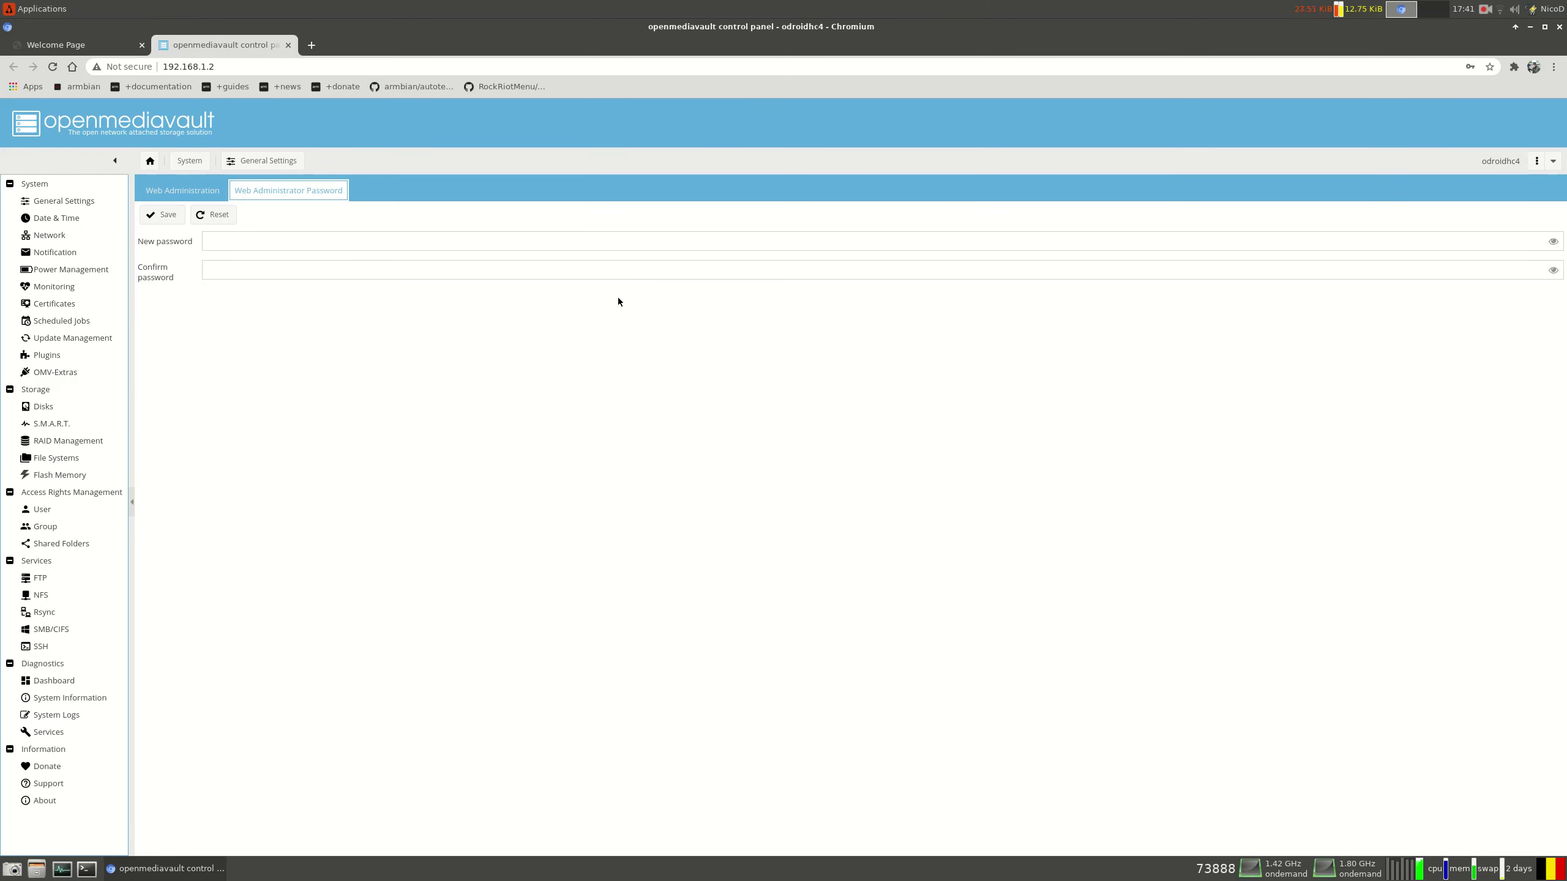
Enter and confirm a new web administrator password, then save it
click(316, 241)
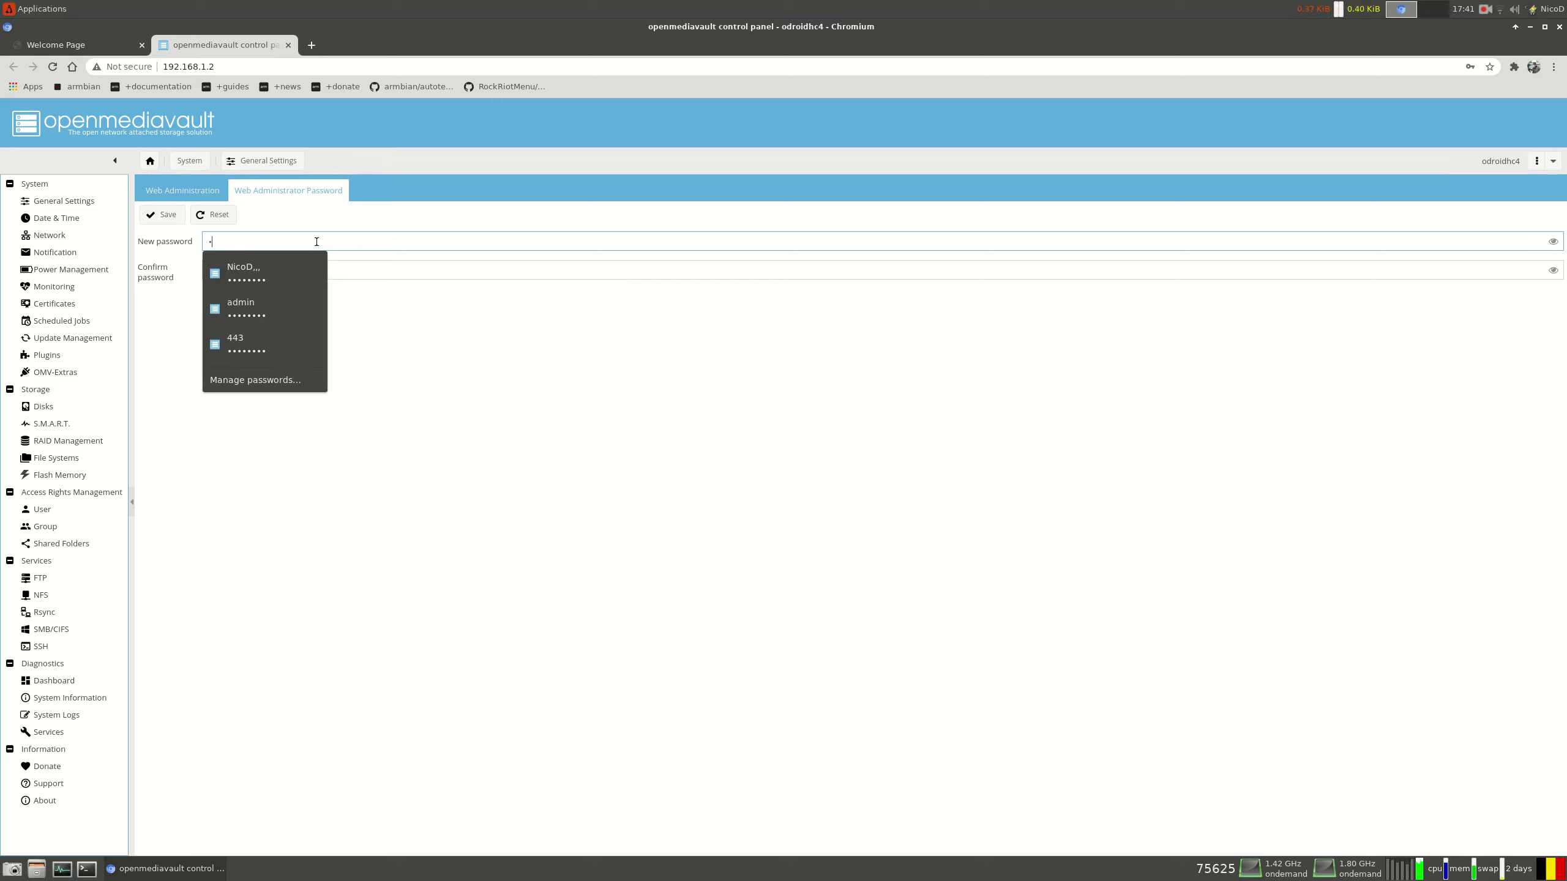
text(••••••••)
key(Tab)
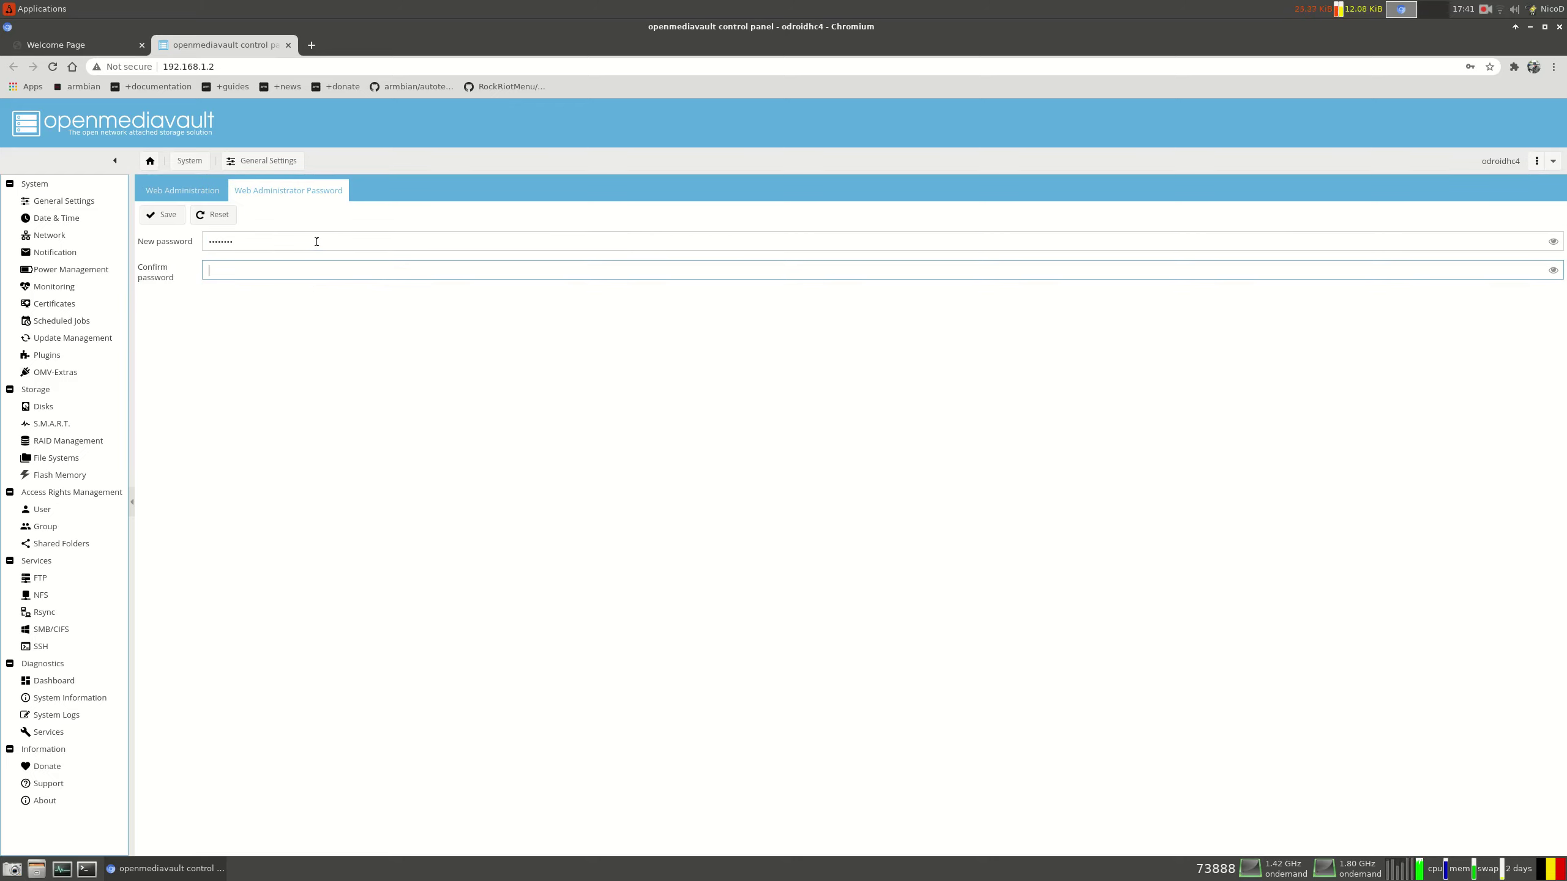
text(•••)
click(162, 214)
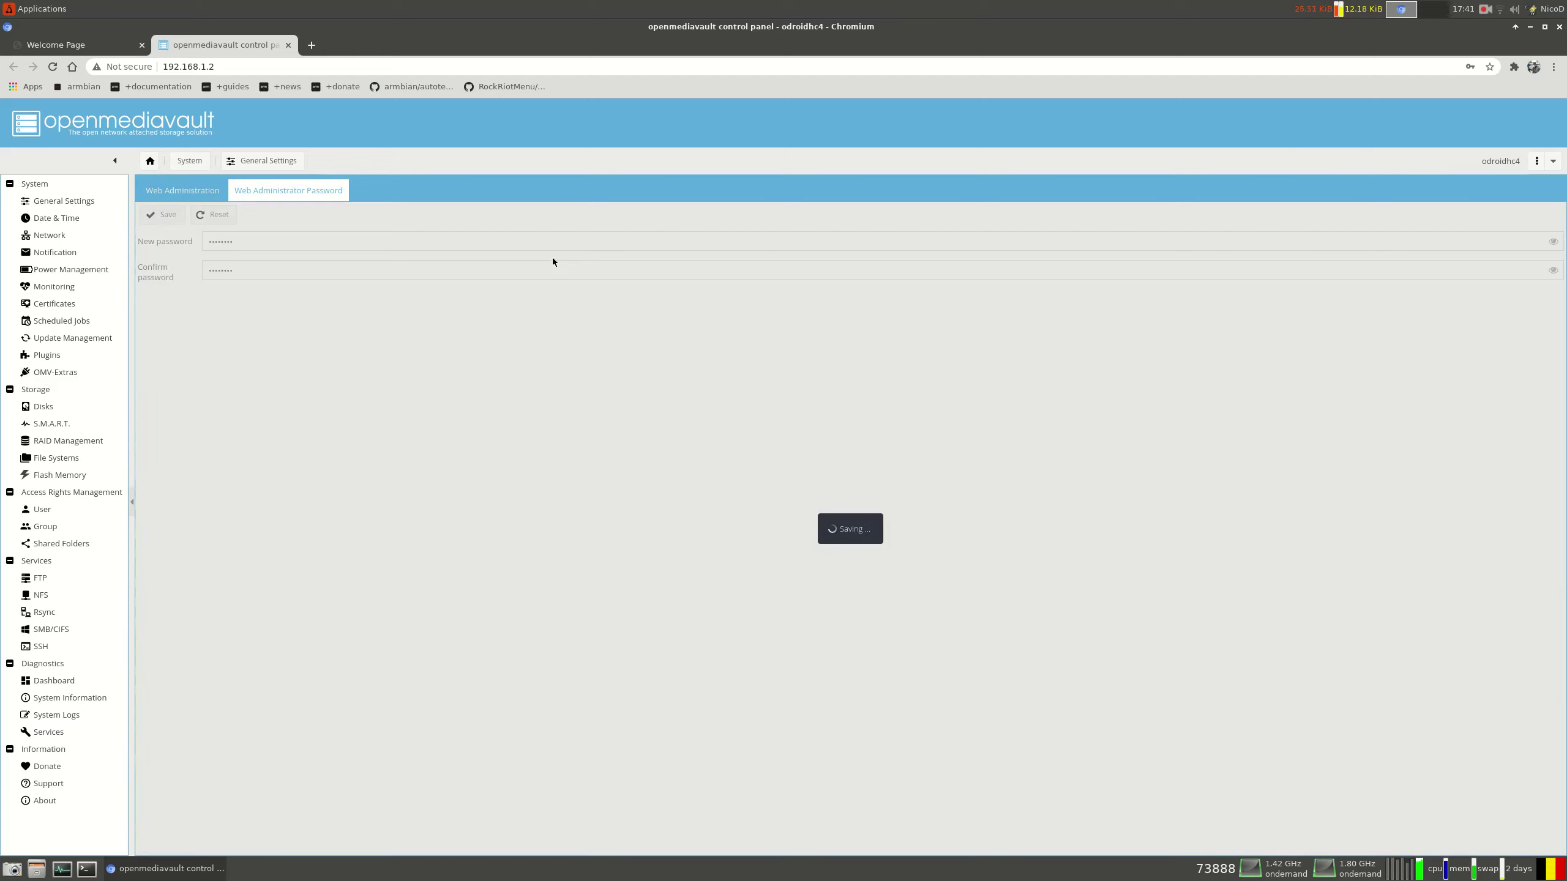
Check for updates in Update Management, then view System > Plugins
click(72, 338)
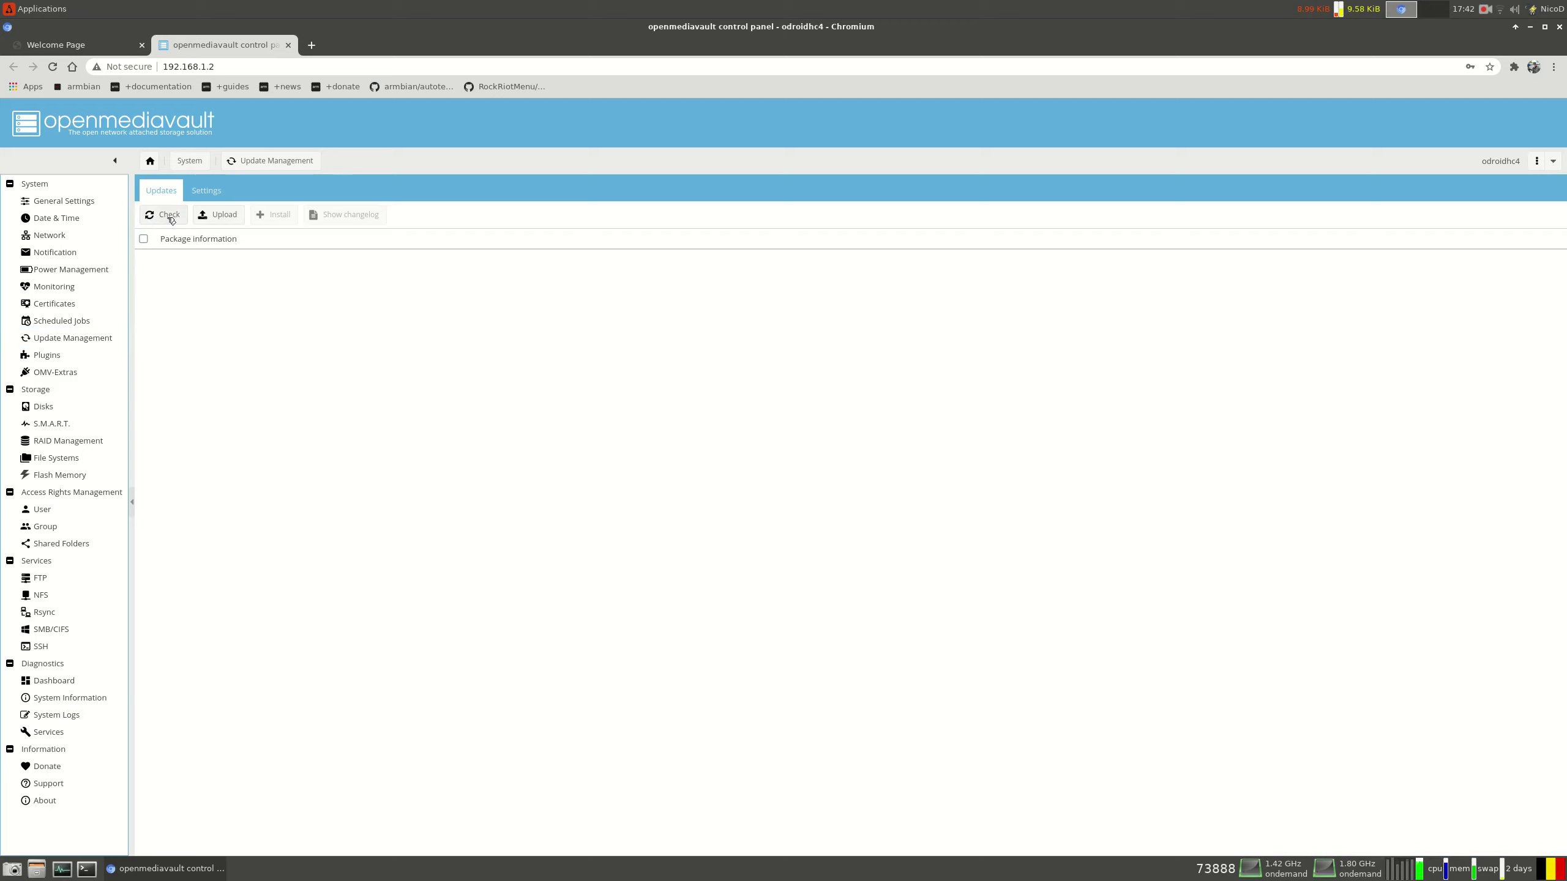
click(171, 217)
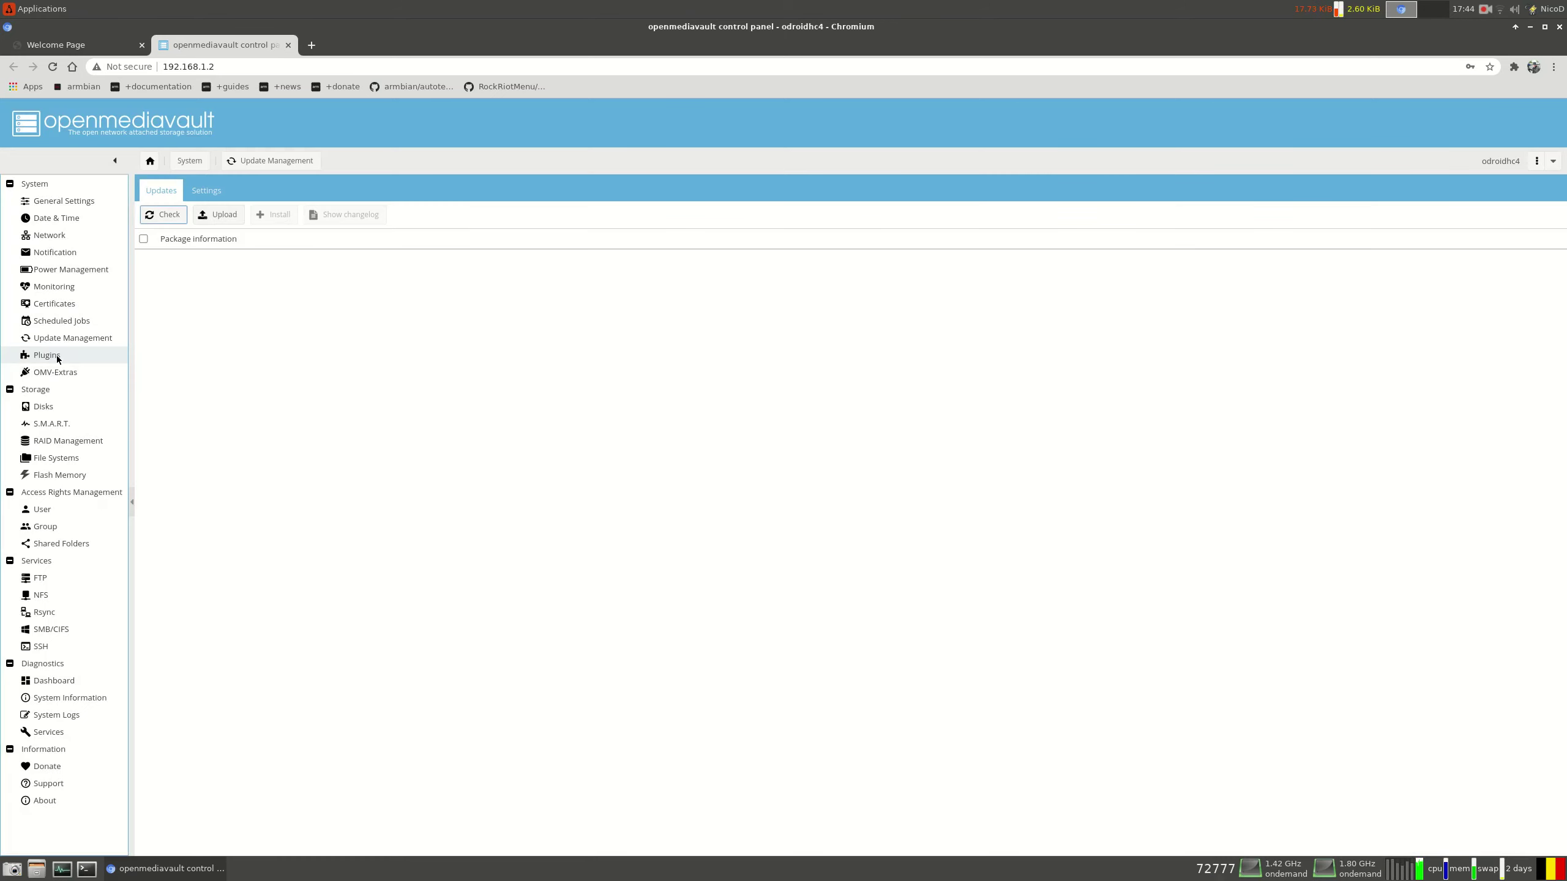
click(57, 356)
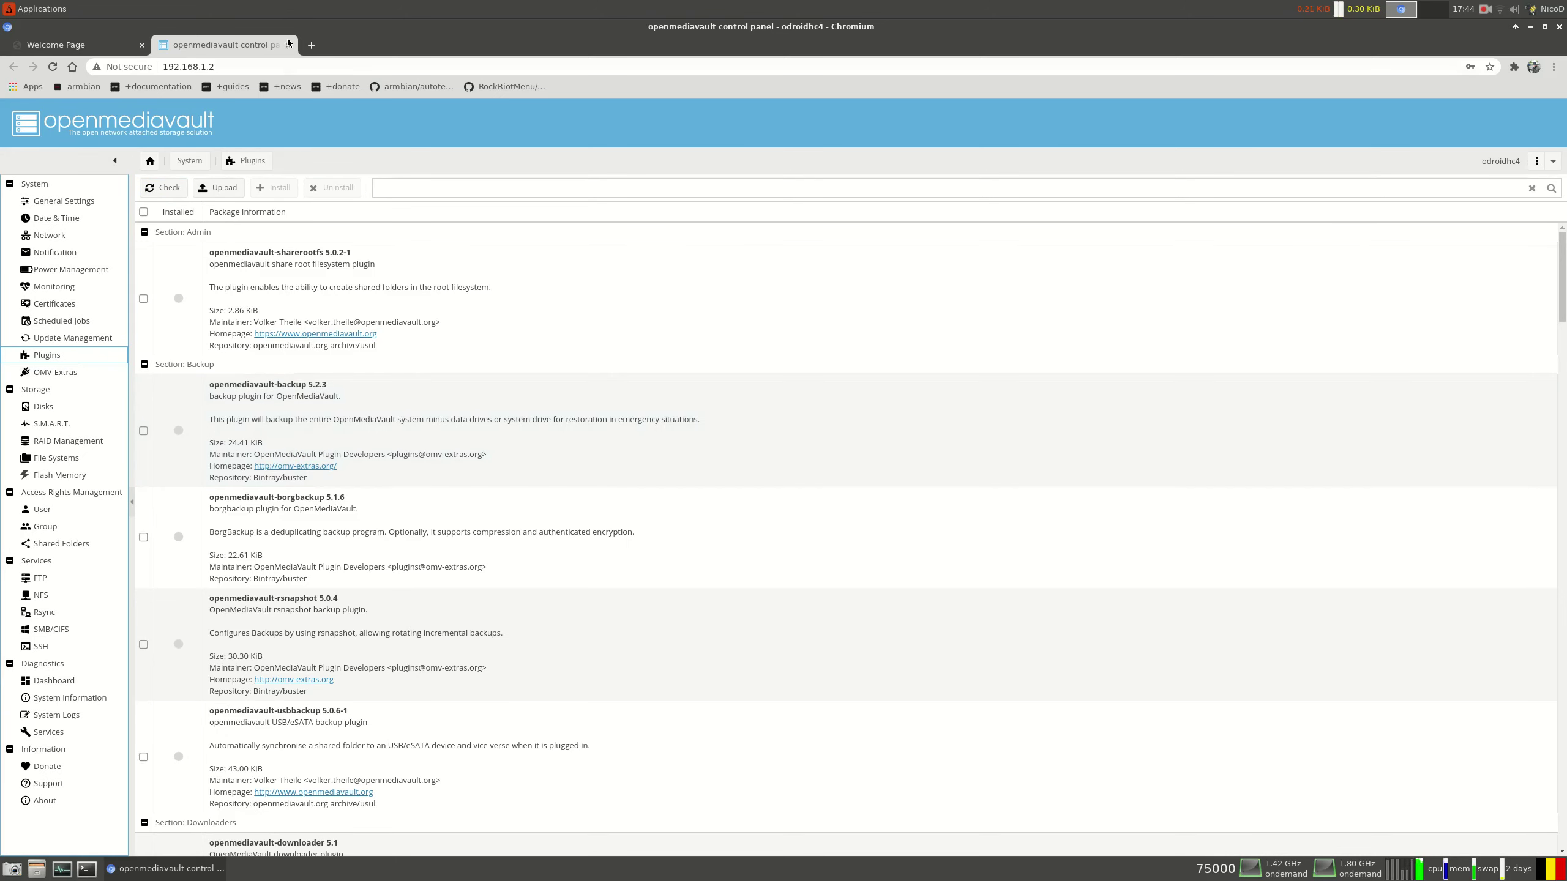
Load omv-extras.org in a new Chromium tab and copy its wget install command
click(312, 46)
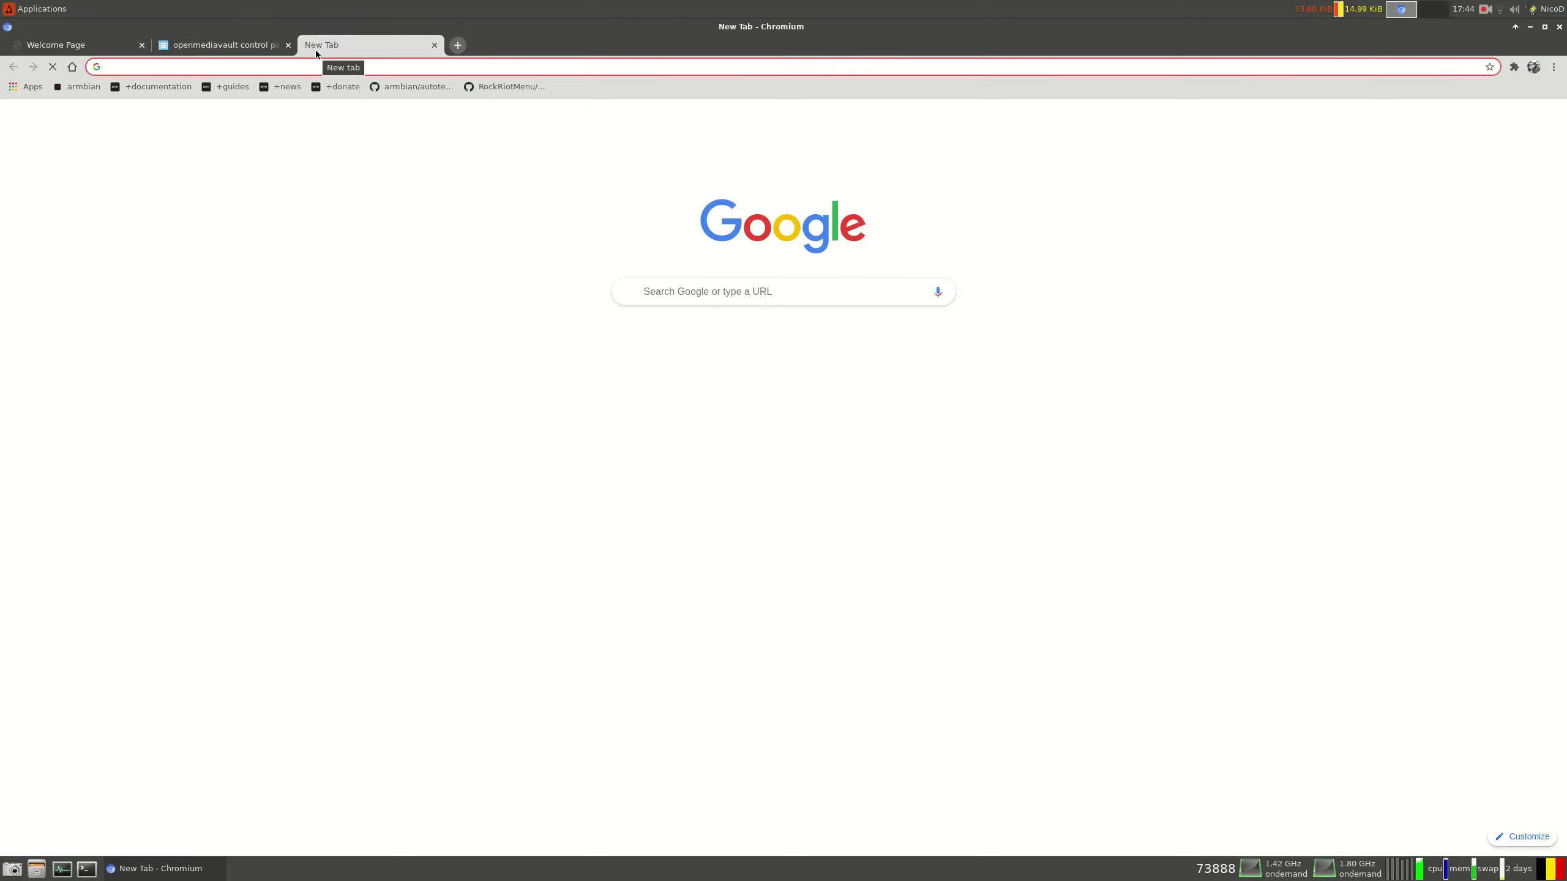
text(o)
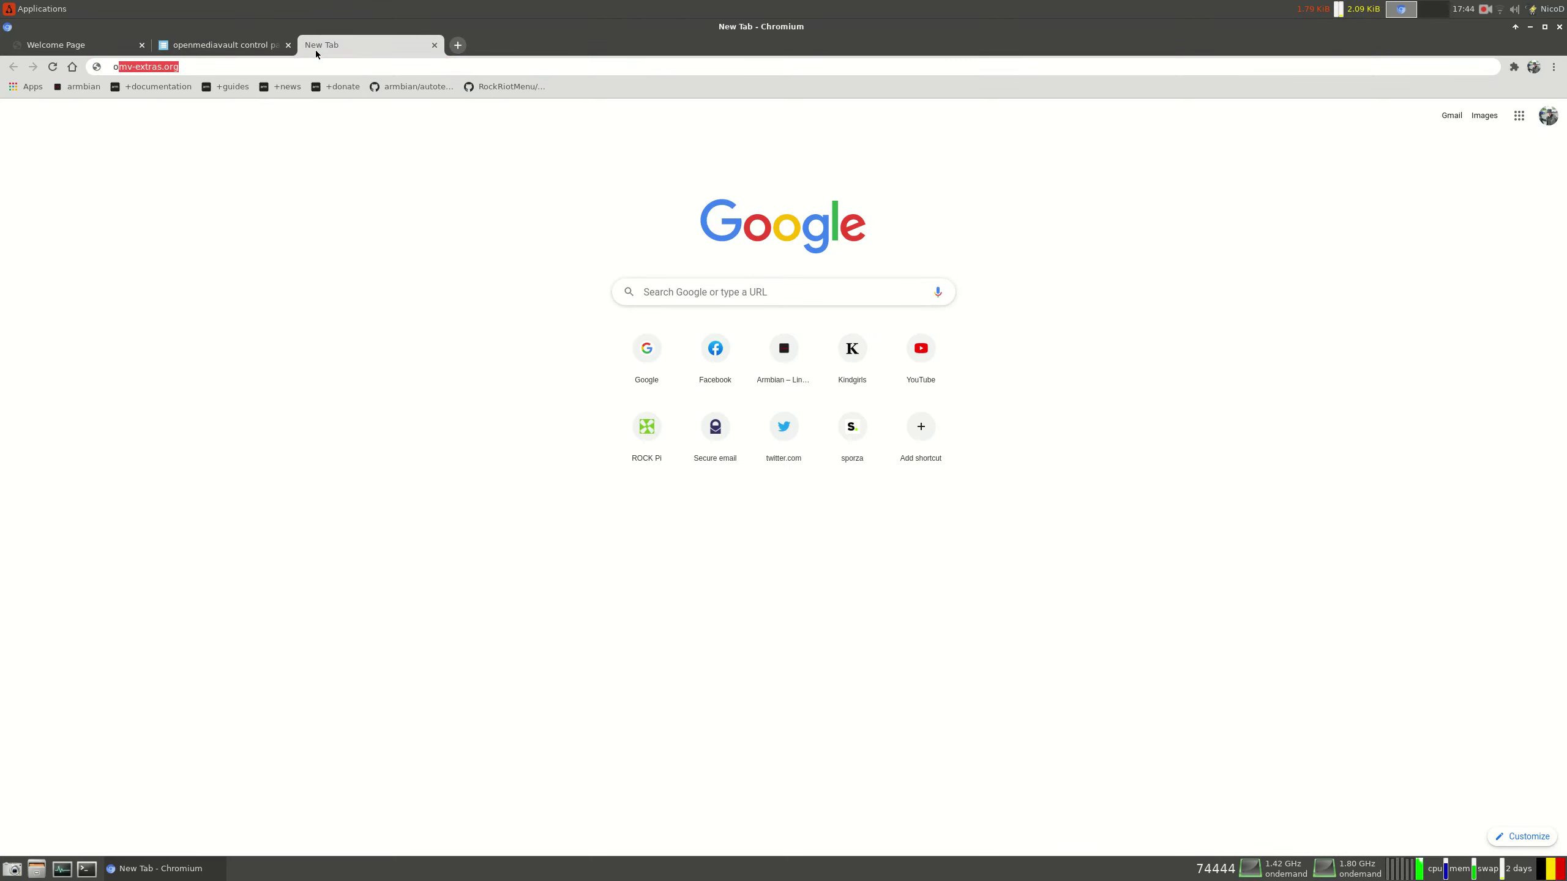
text(mv)
key(Return)
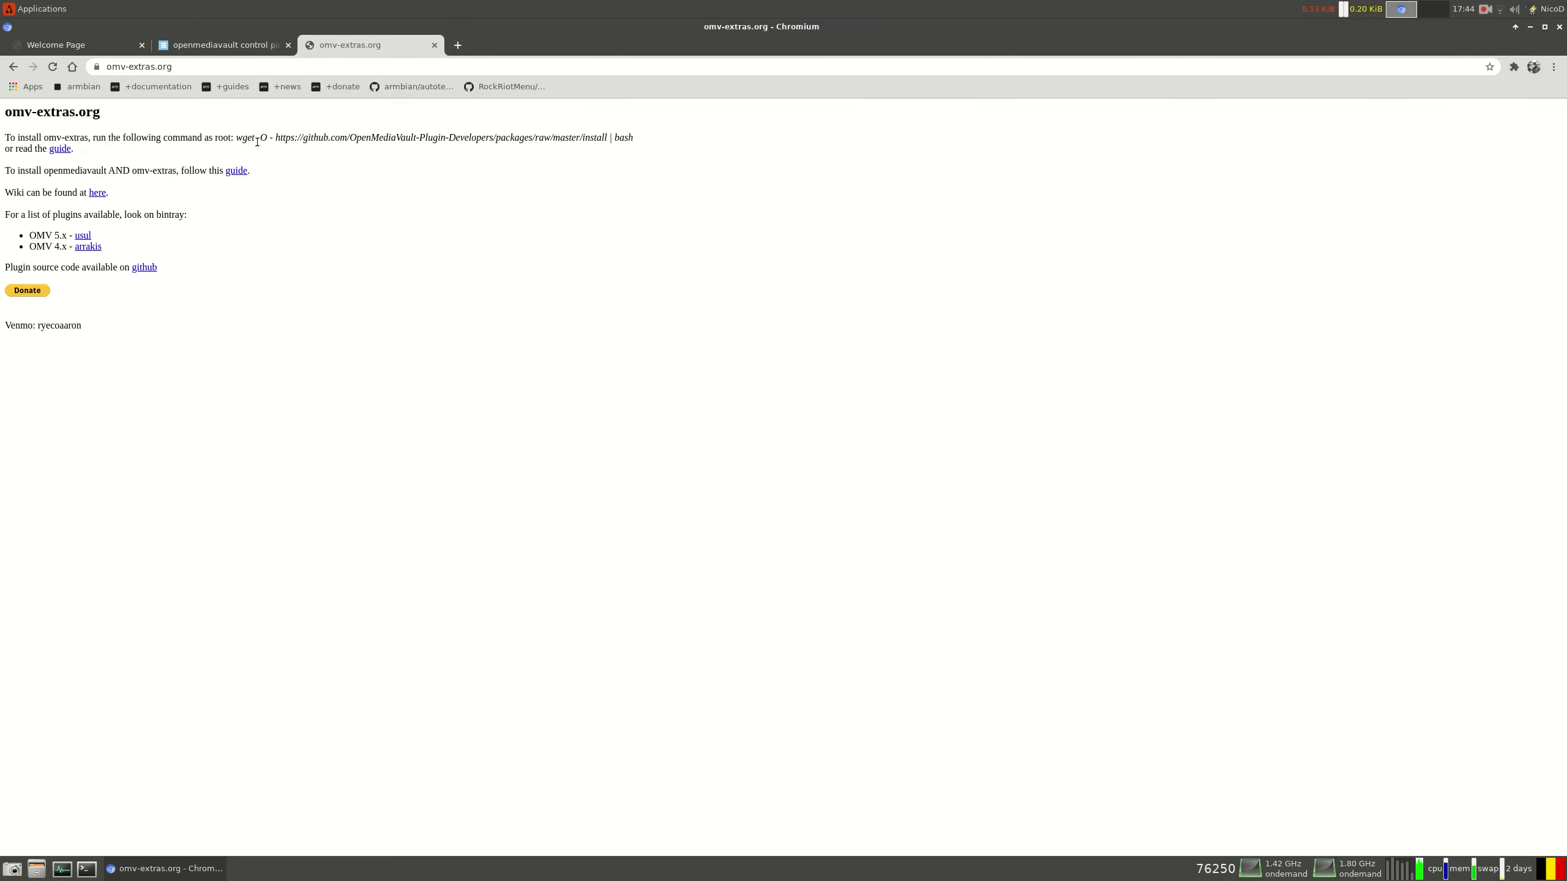
drag(233, 138, 633, 138)
right_click(636, 140)
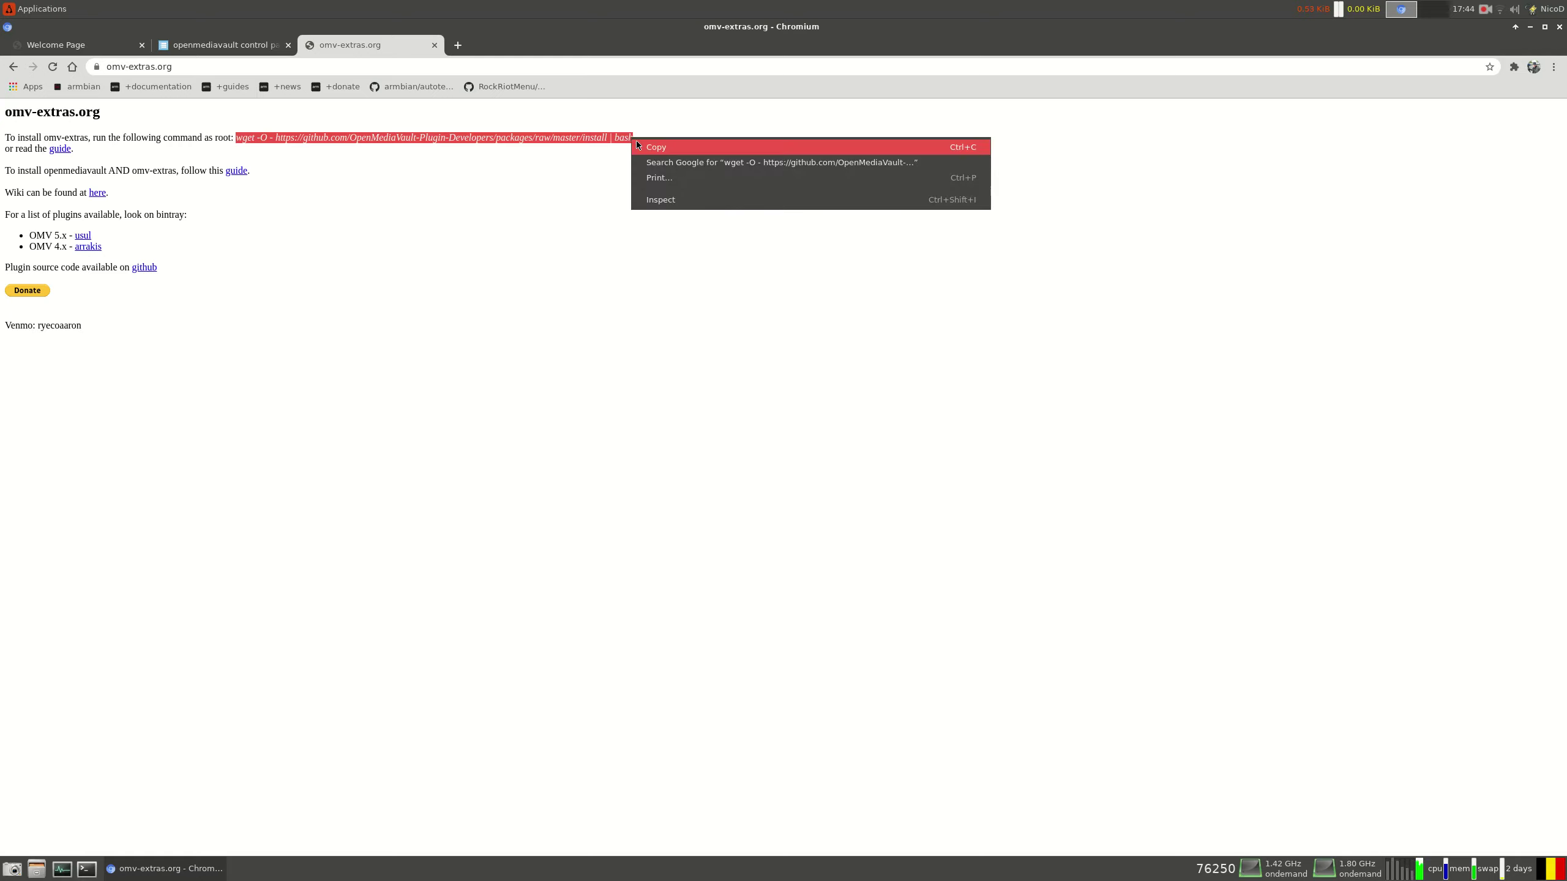
click(654, 145)
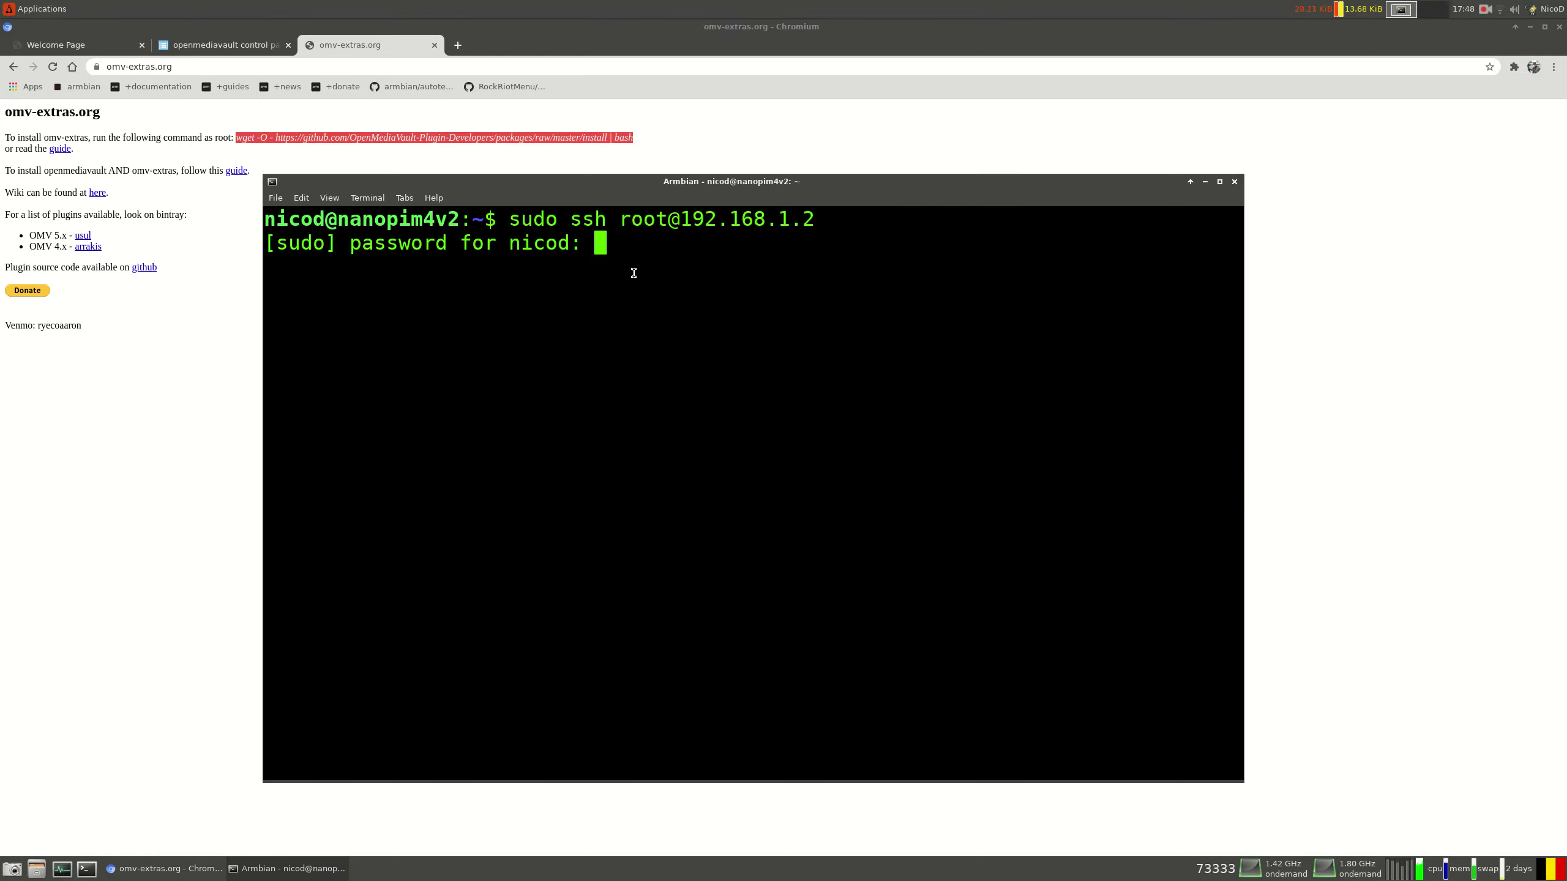
Complete the root SSH login to 192.168.1.2 and run the pasted omv-extras wget command
key(Return)
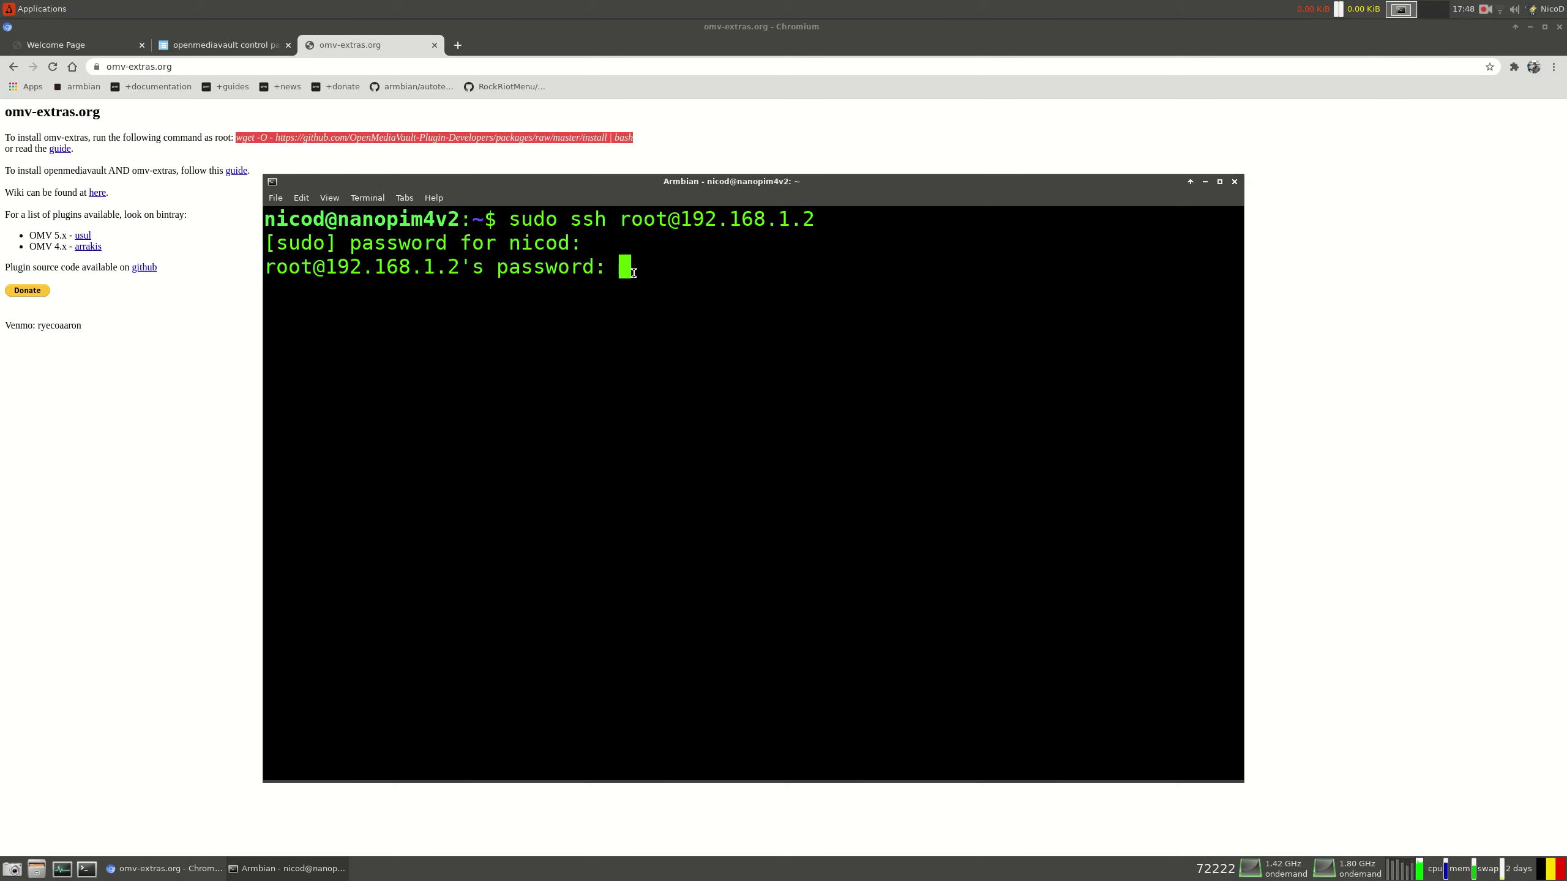
key(Return)
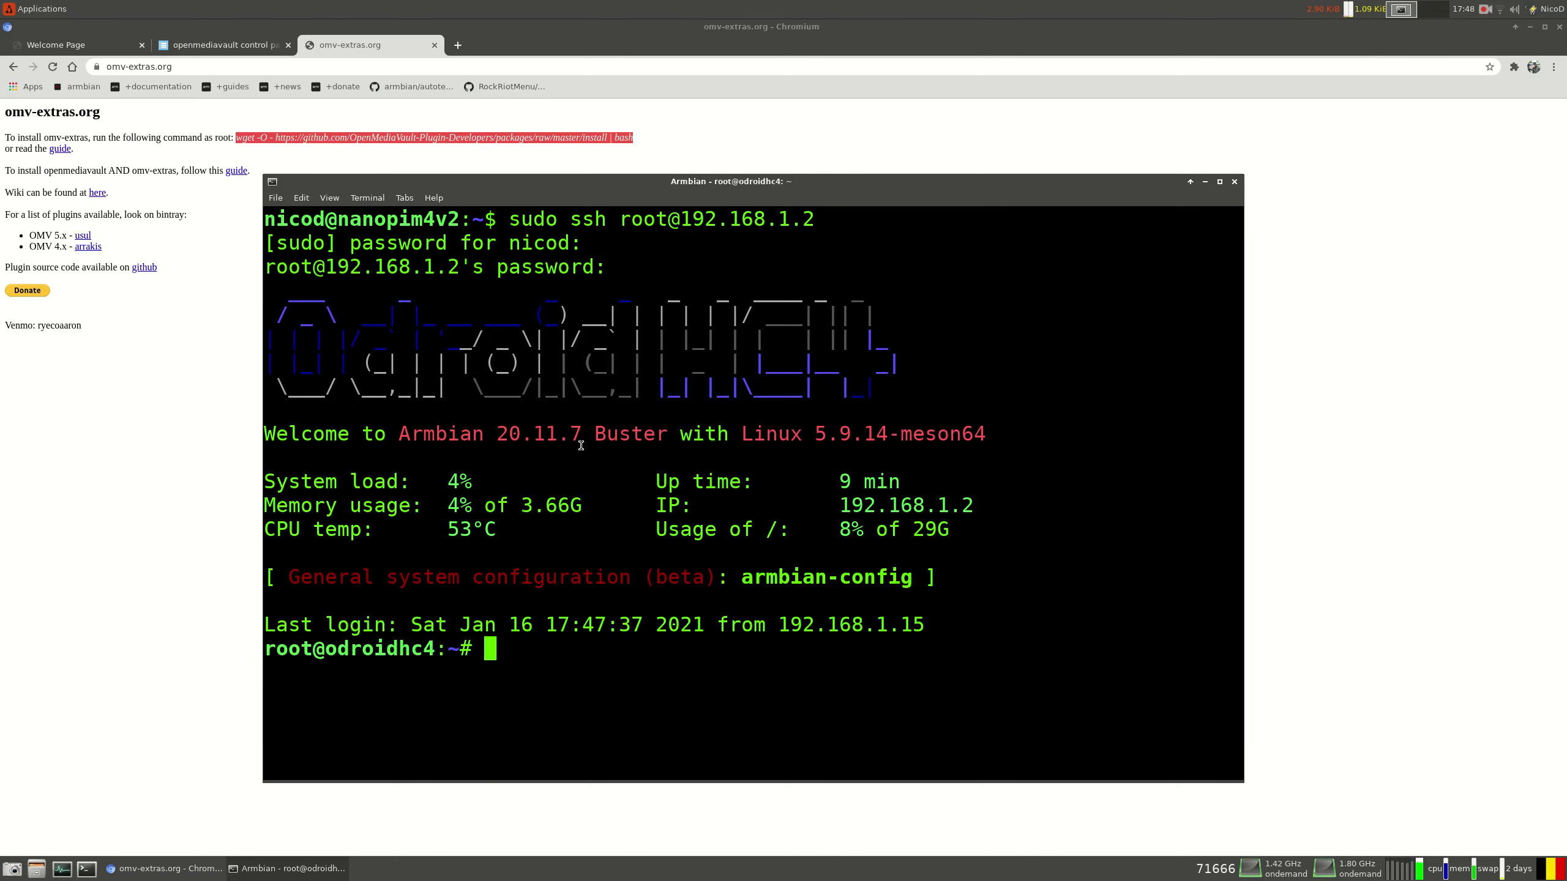
right_click(544, 665)
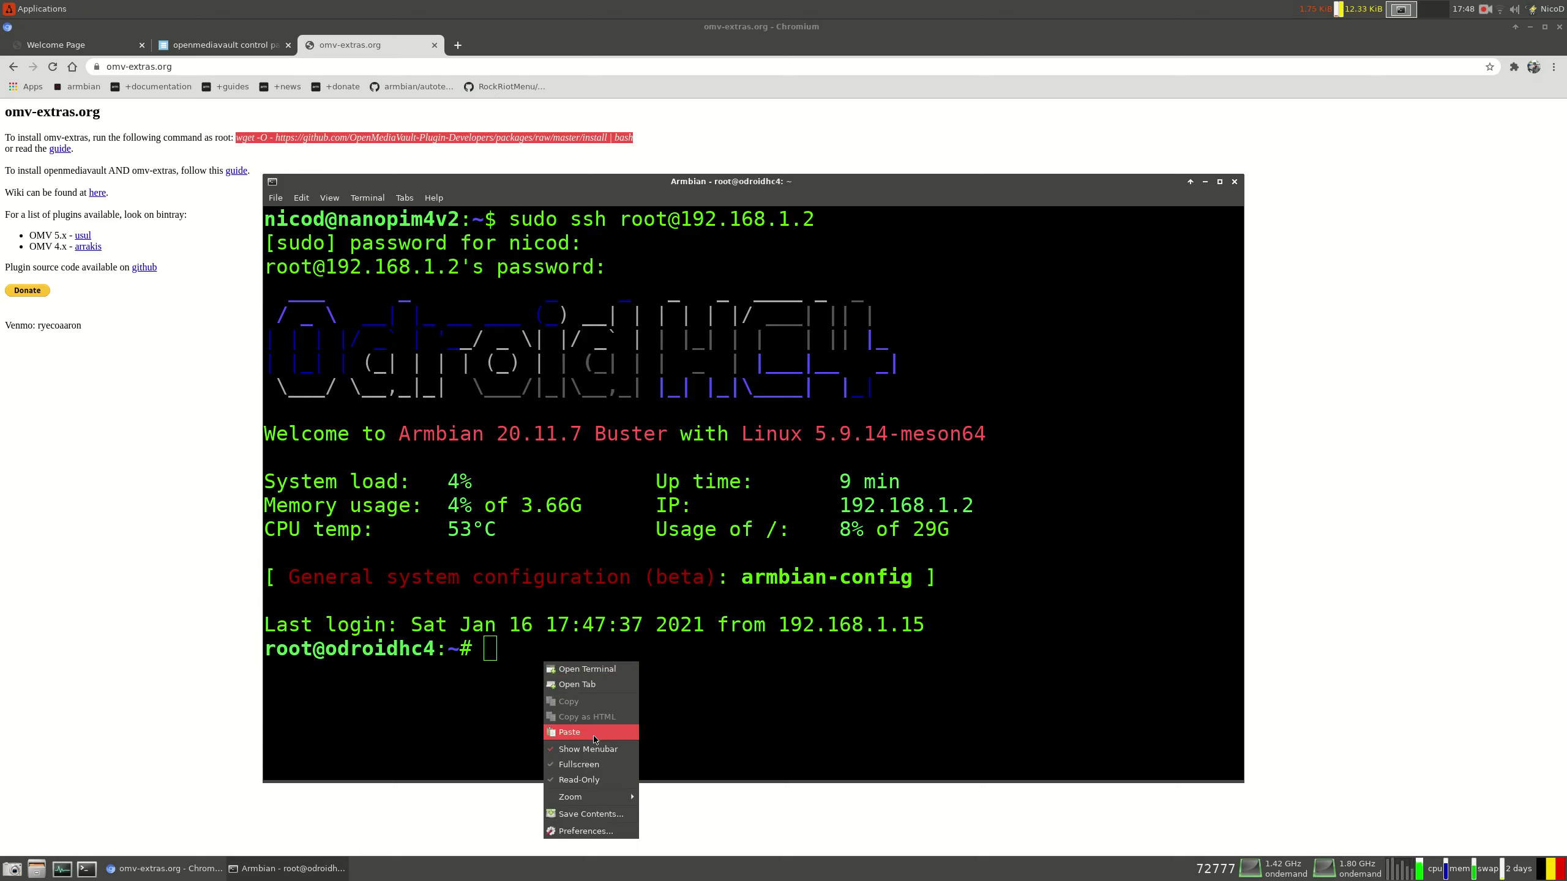
click(567, 736)
key(Return)
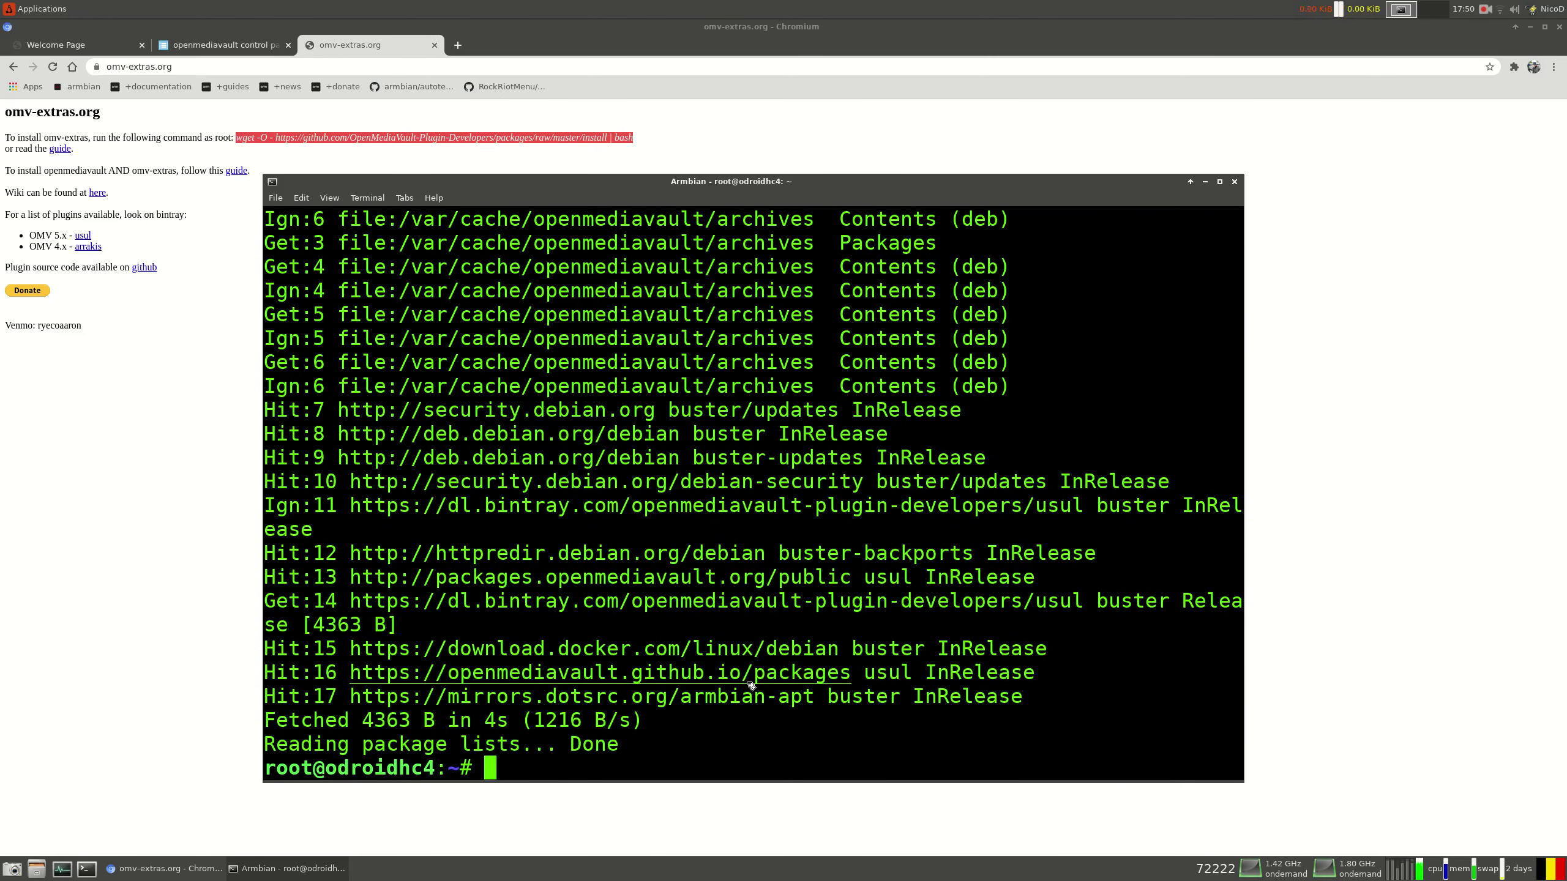
click(190, 47)
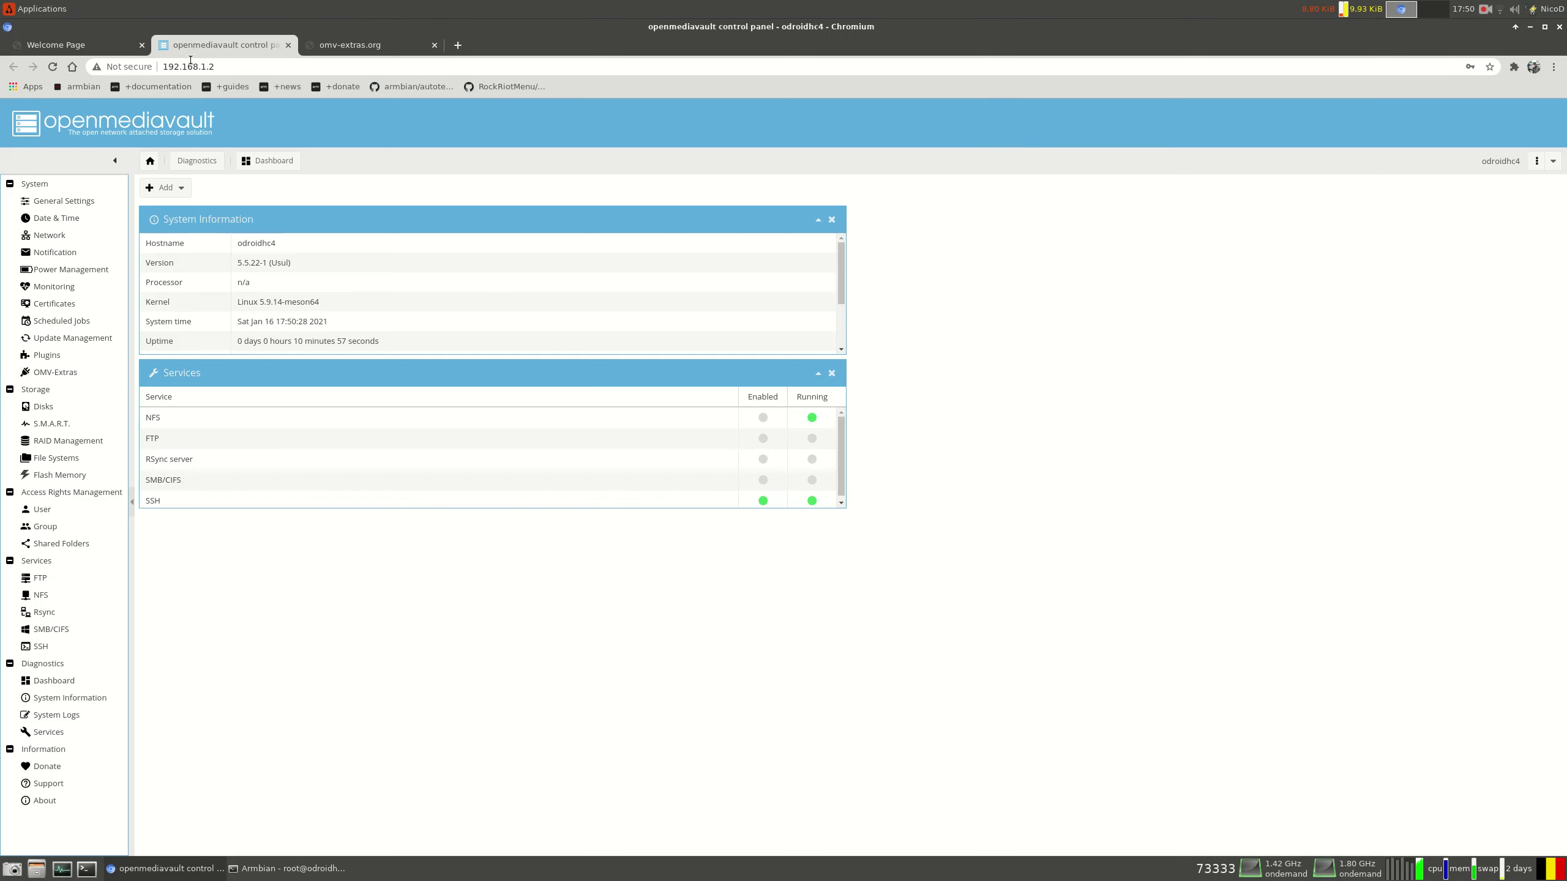
Select openmediavault-resetperms in System > Plugins and install it, confirming and closing the log
click(49, 353)
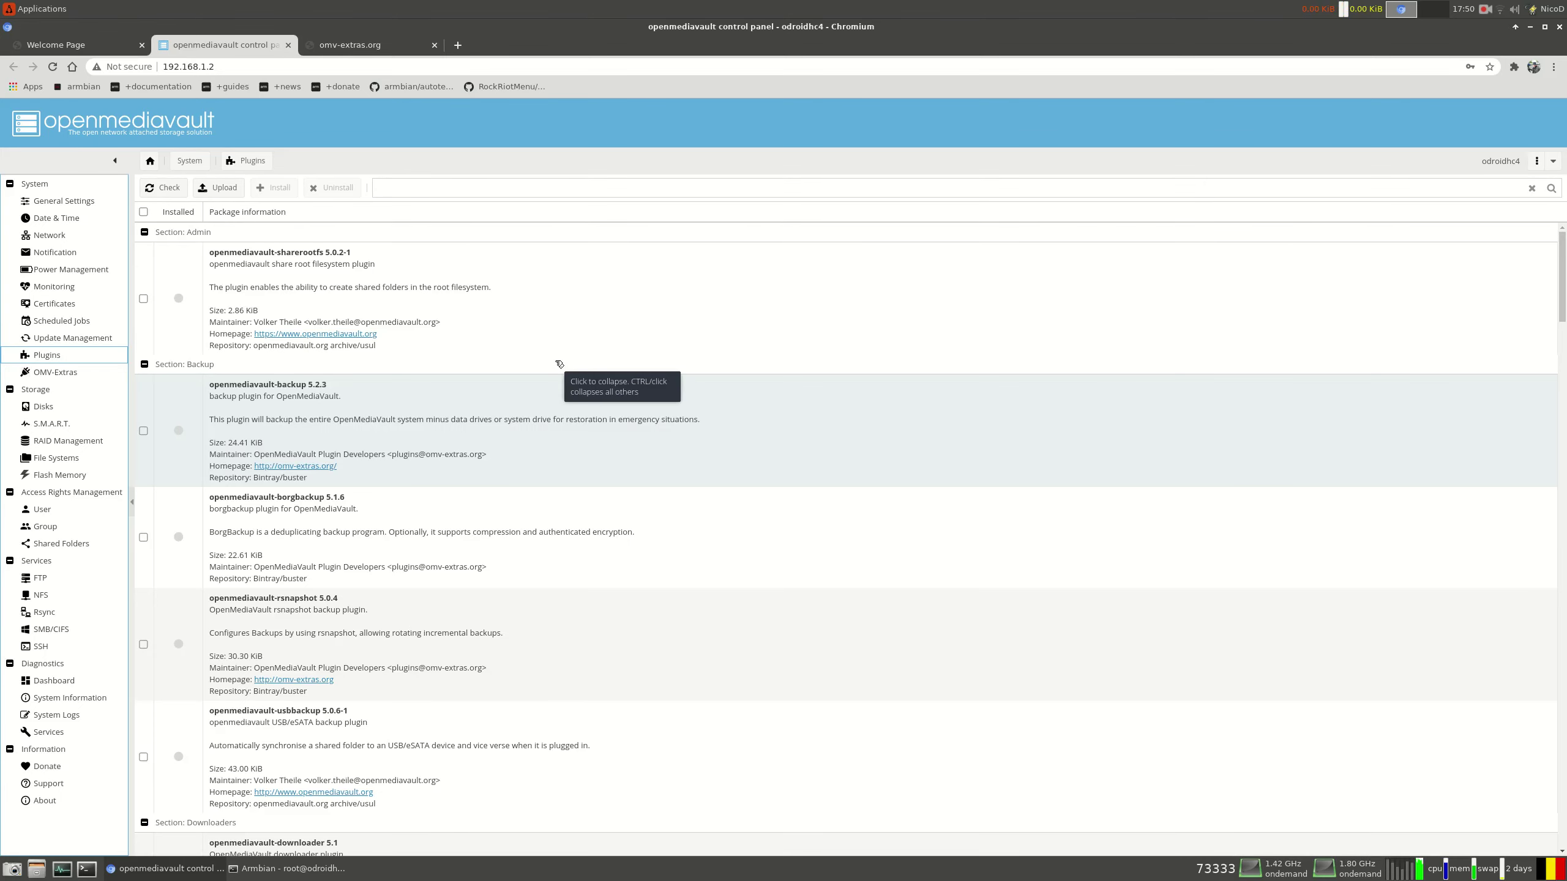
scroll(426, 578, down, 5)
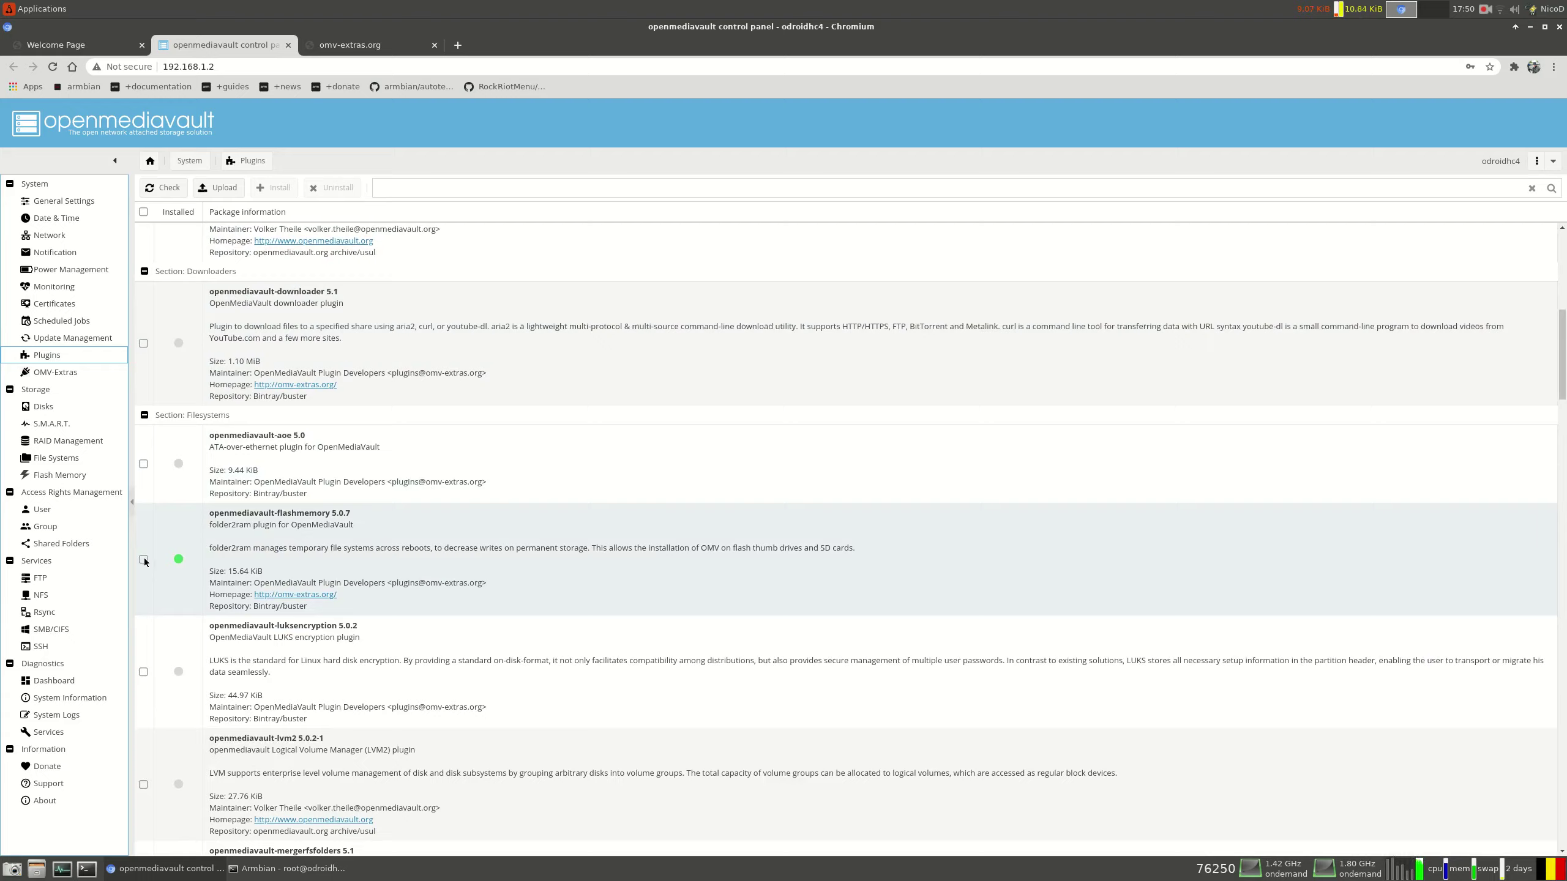
click(419, 574)
scroll(404, 563, down, 5)
scroll(402, 569, down, 15)
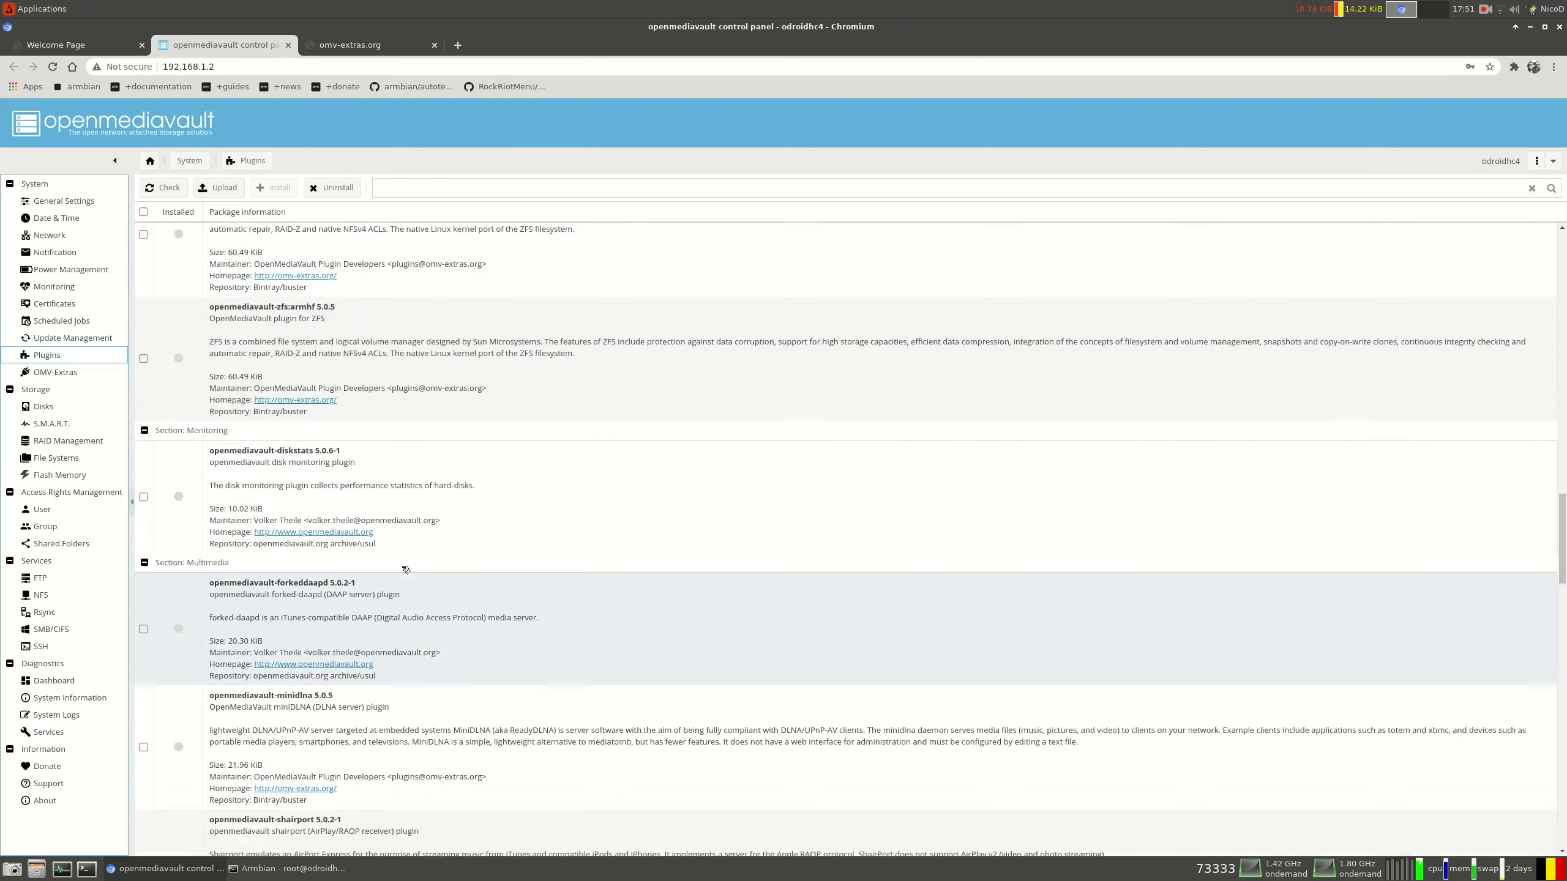
scroll(401, 566, down, 15)
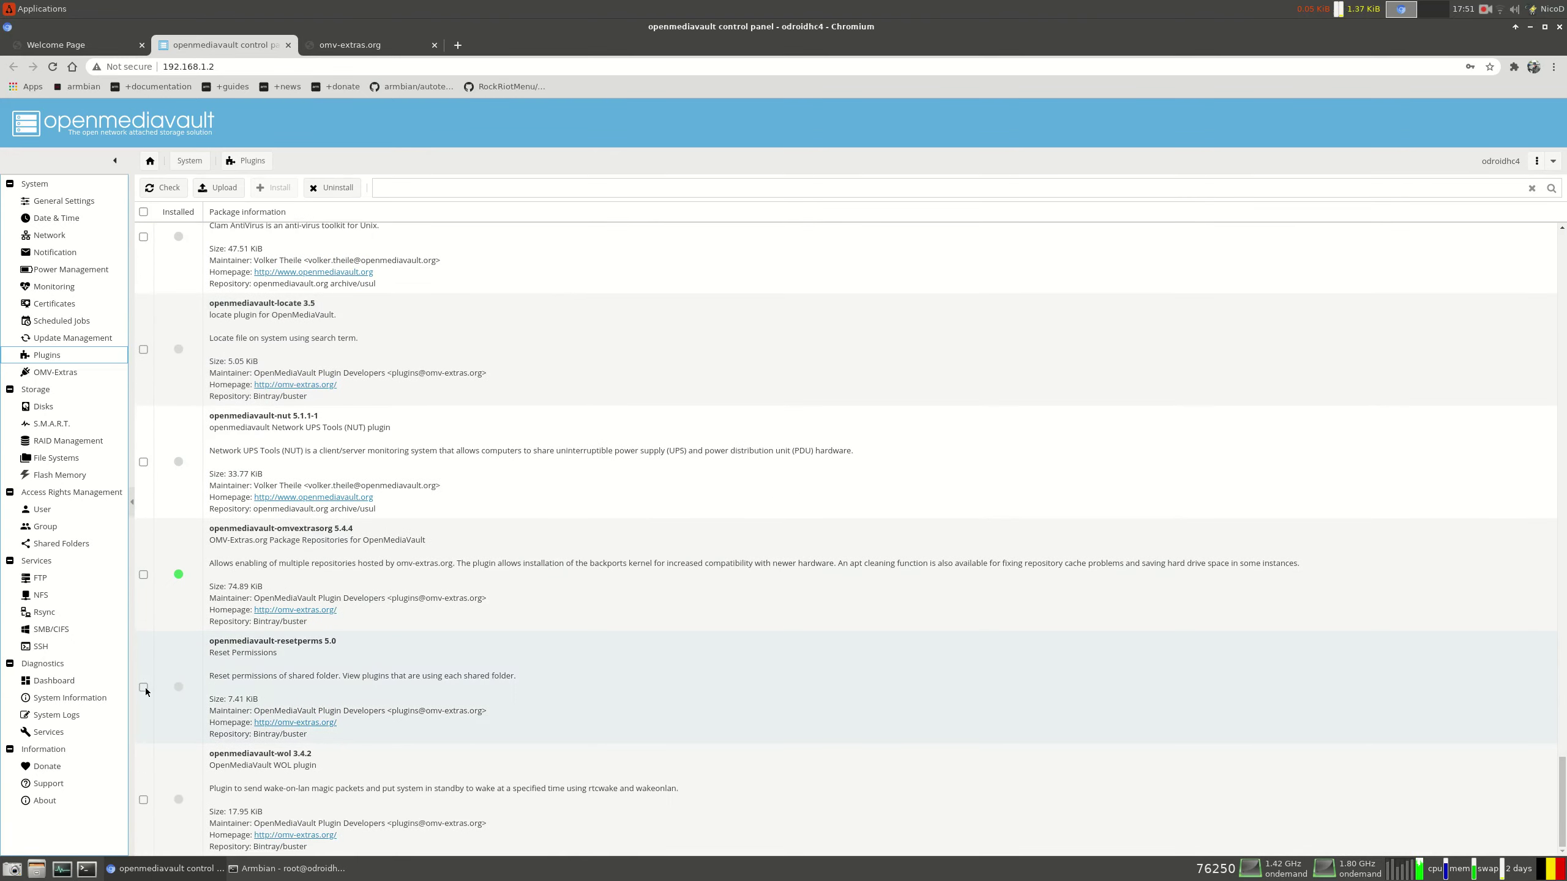
click(144, 687)
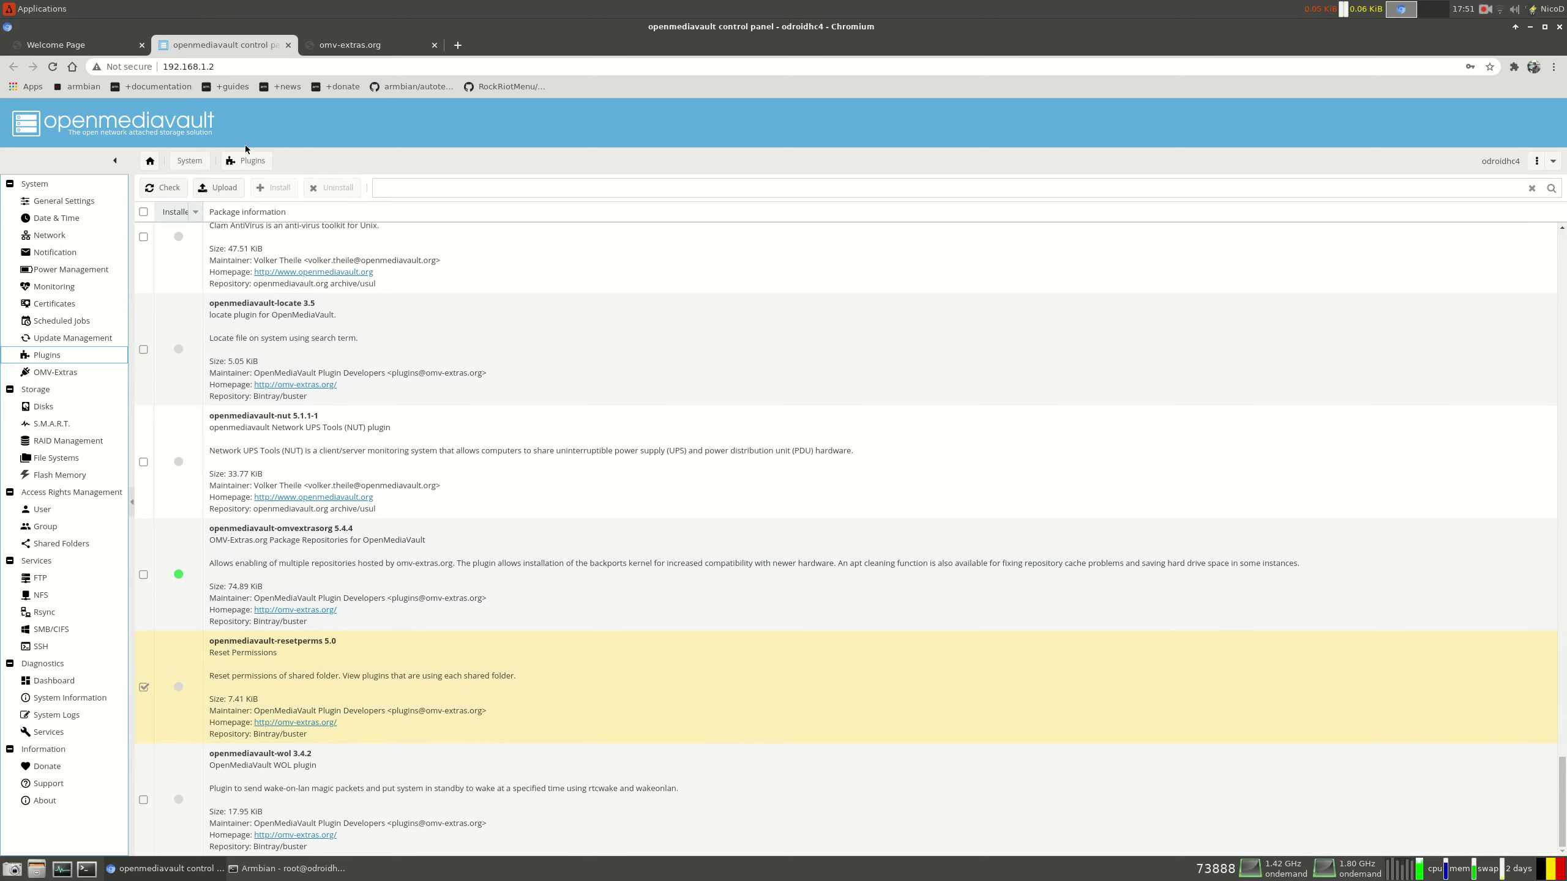
click(312, 669)
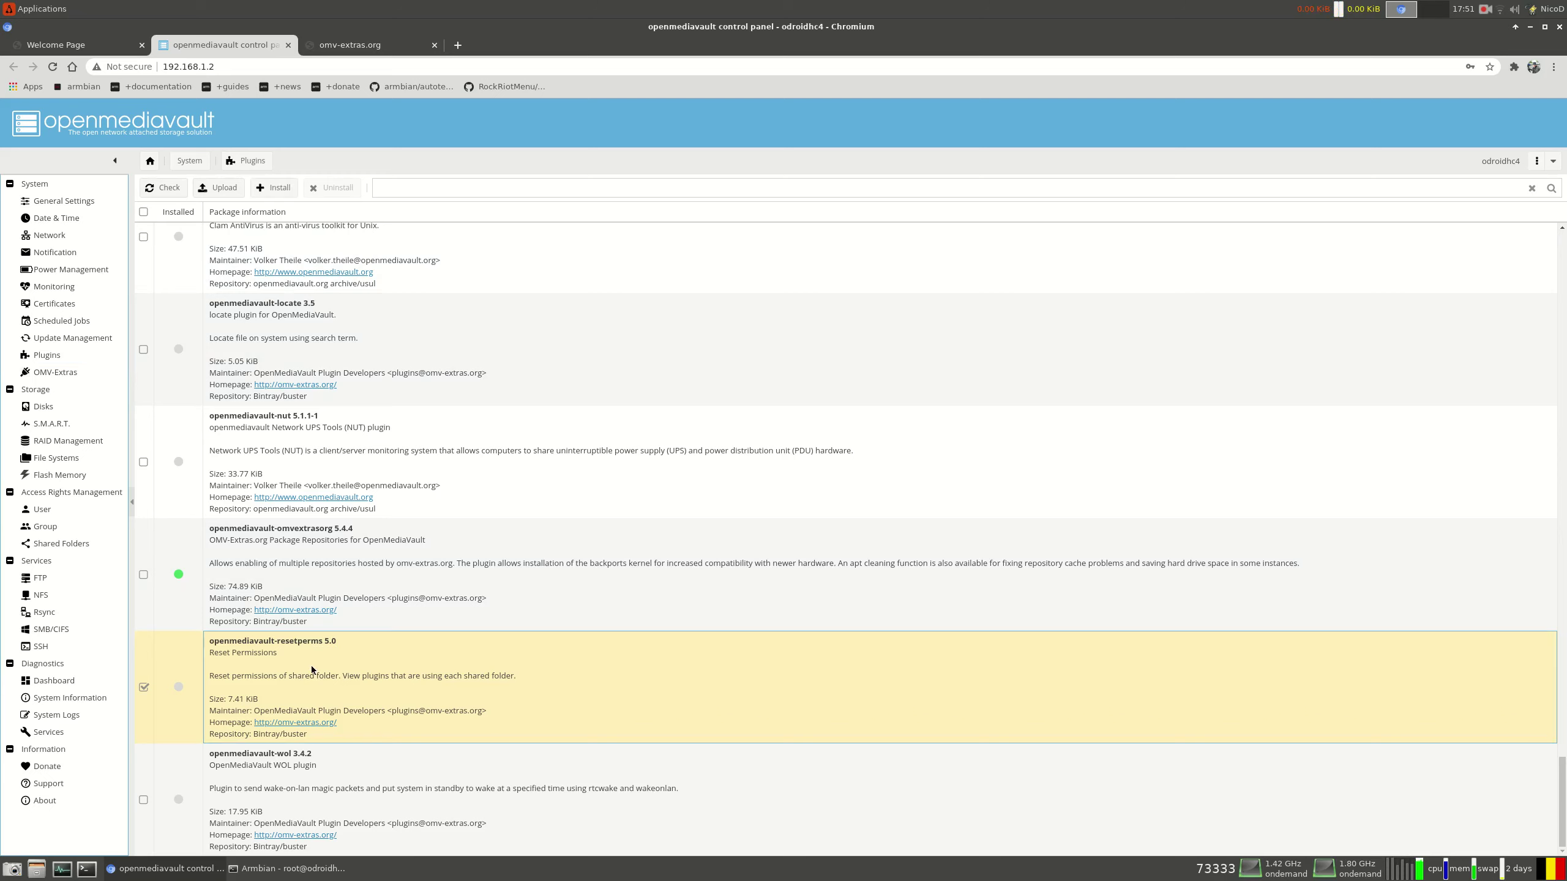
click(275, 188)
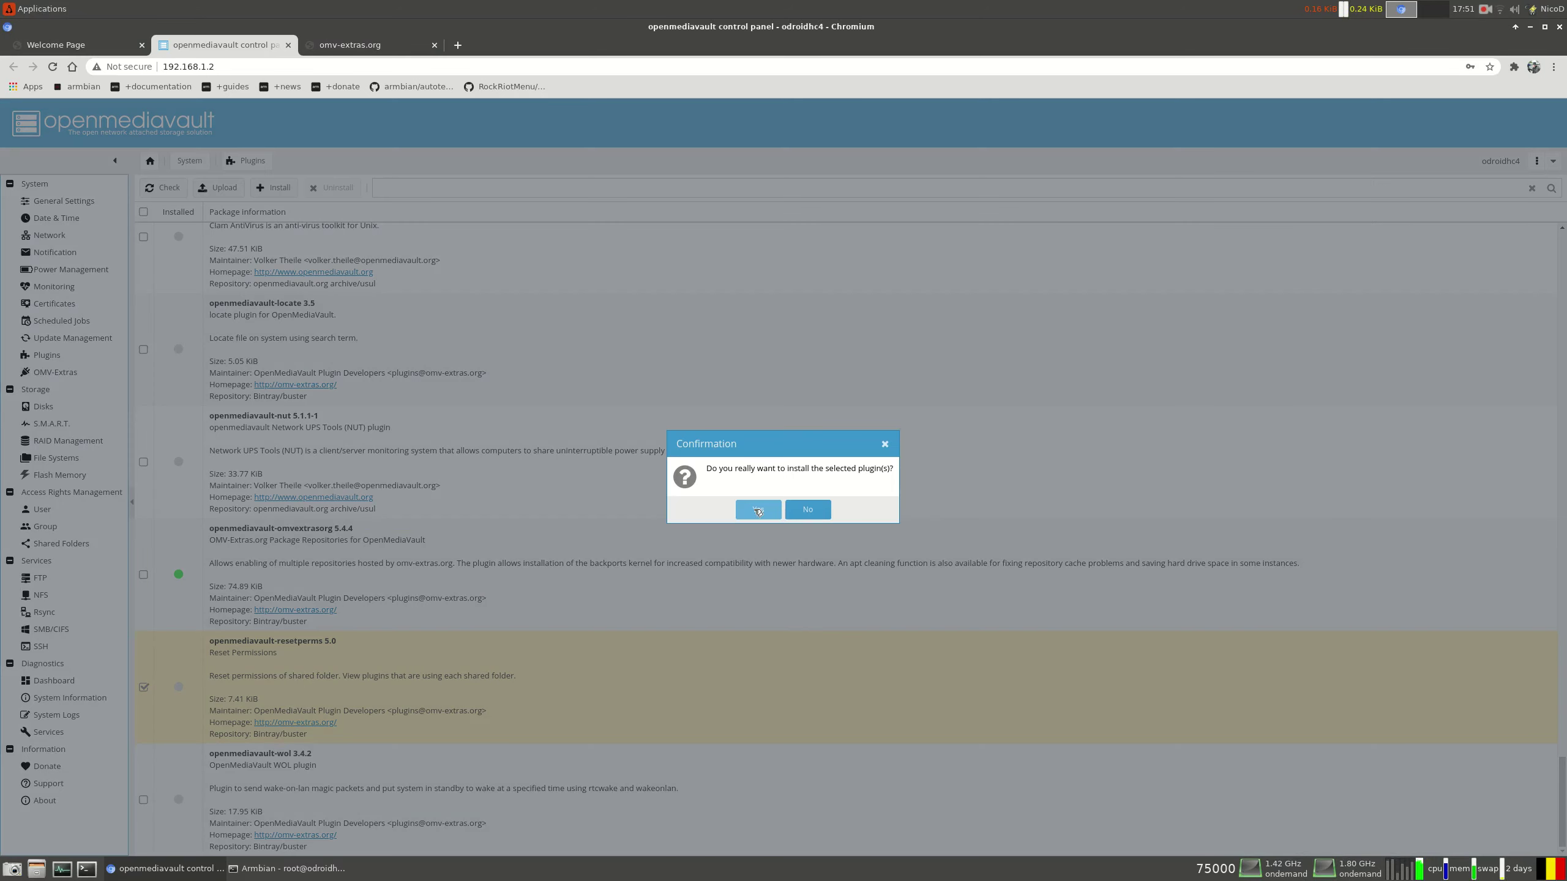
click(758, 509)
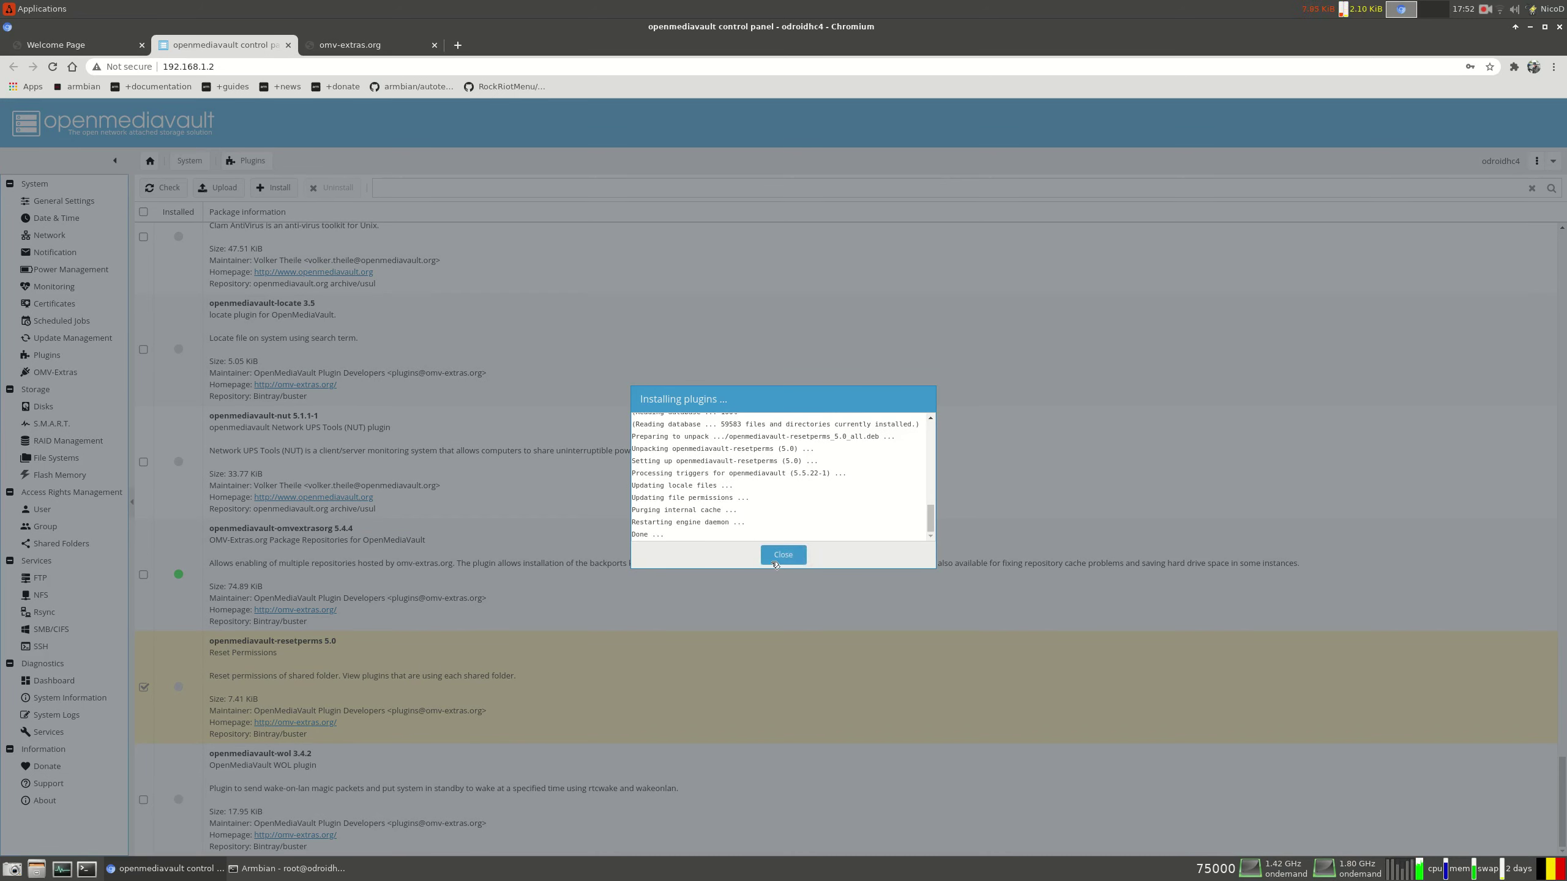
click(784, 554)
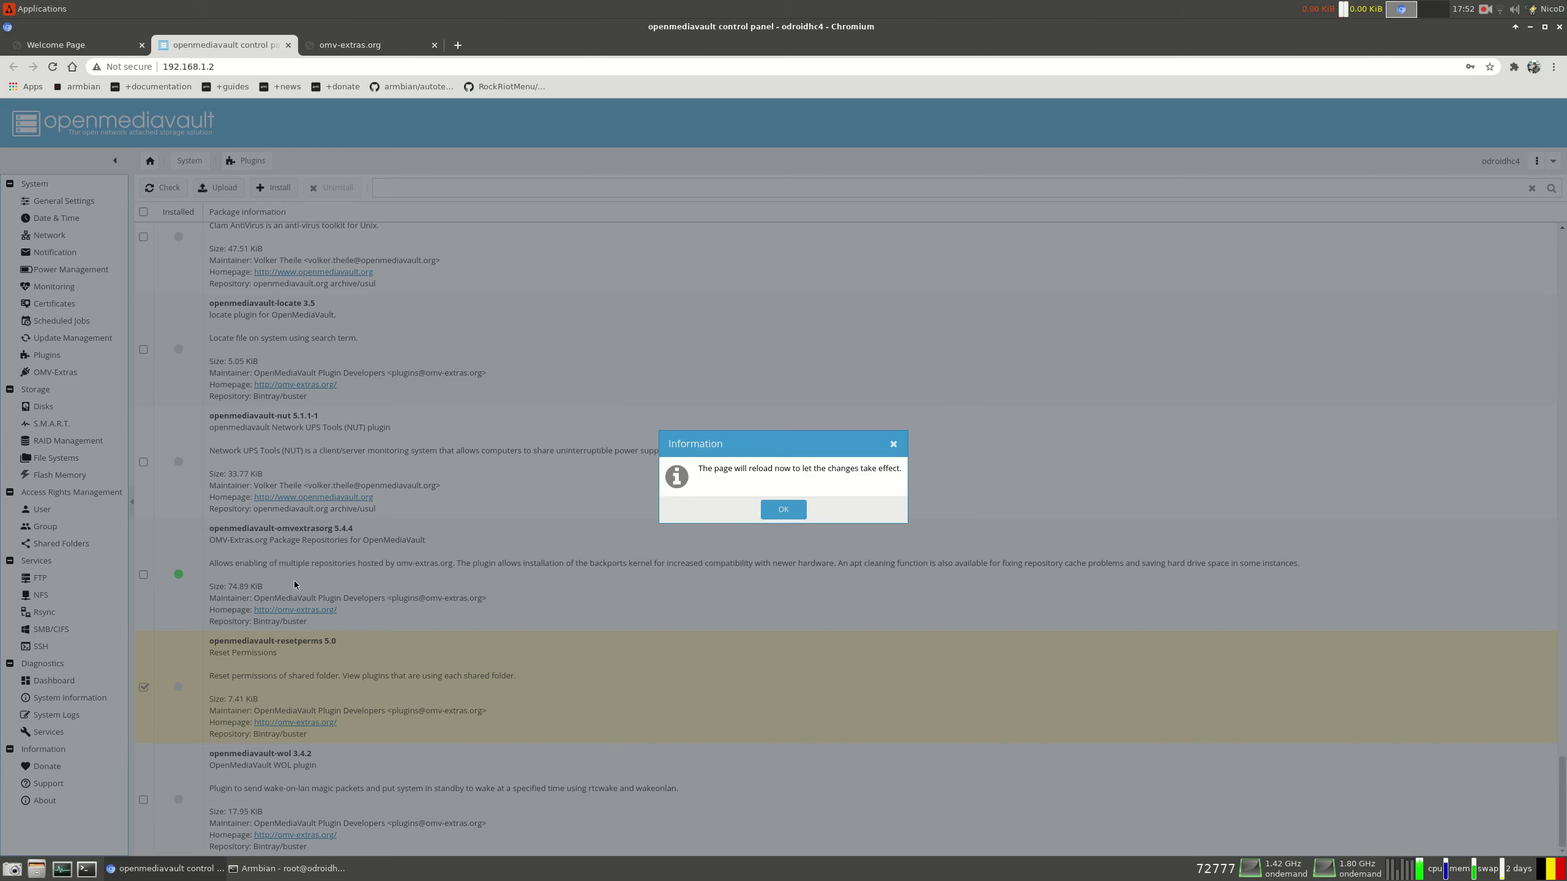
Dismiss the page reload notice and select the SMB/CIFS service entry
click(787, 513)
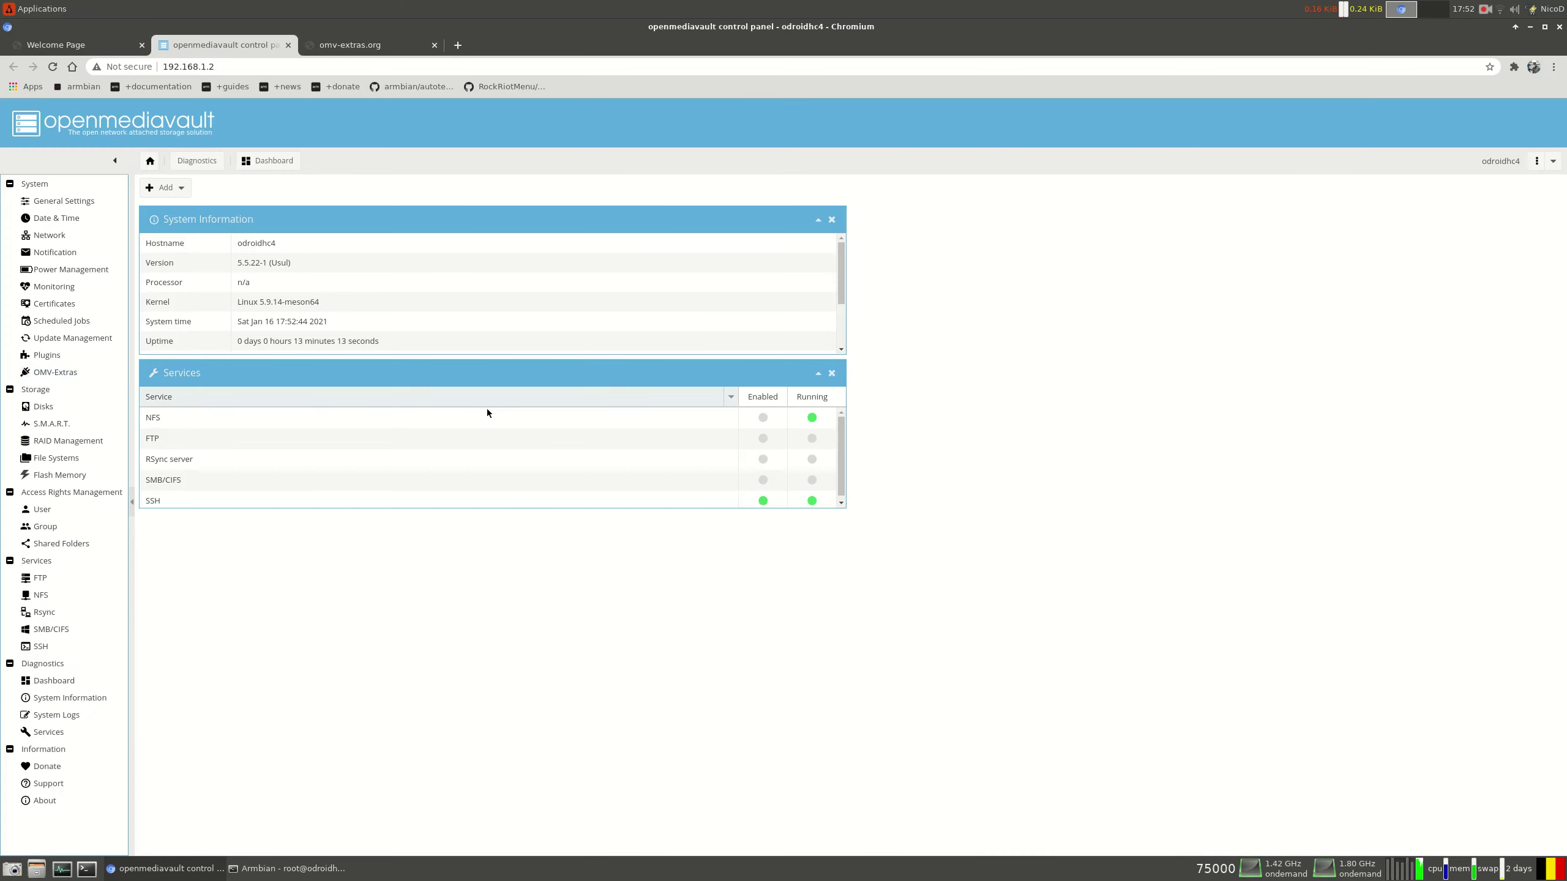
scroll(499, 430, down, 1)
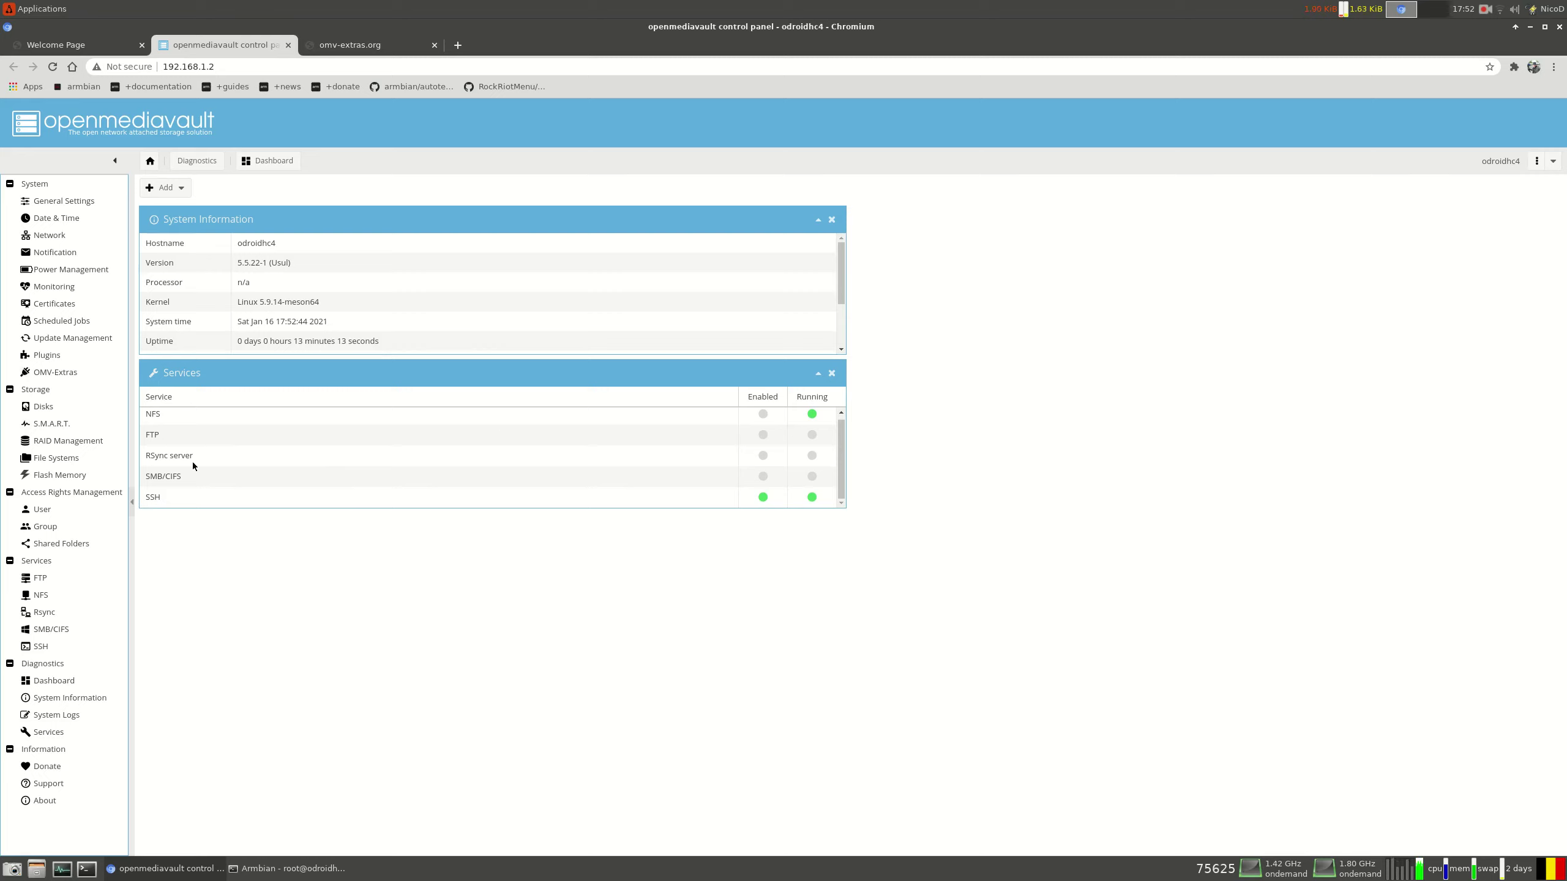
click(174, 475)
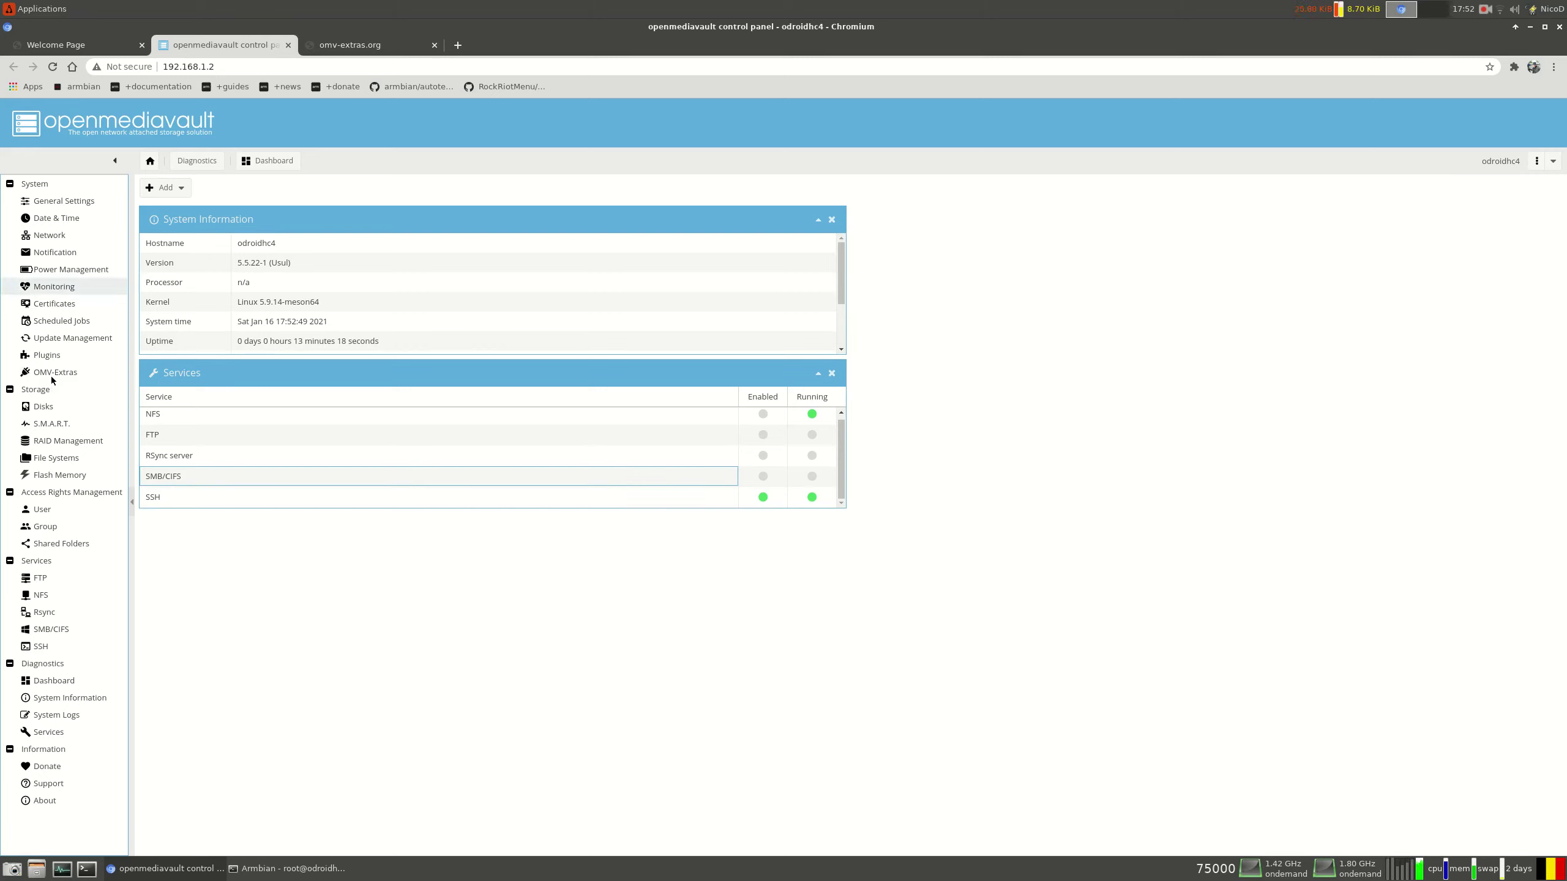
Inspect the 1.36 TiB /dev/sdb and 465.76 GiB /dev/sda disks, then list the file systems
click(44, 406)
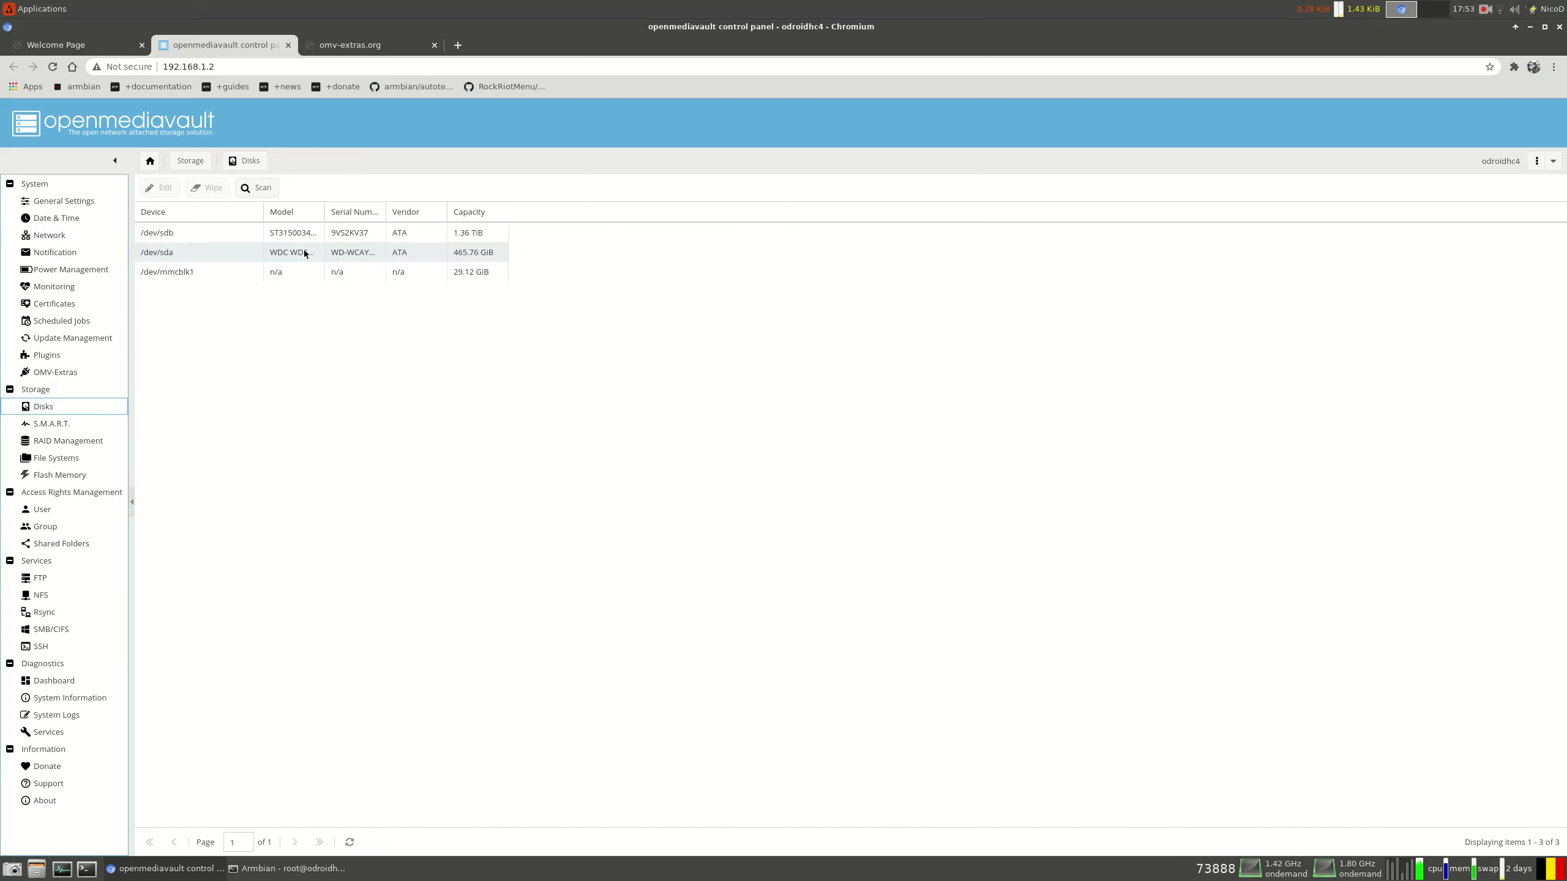
click(449, 238)
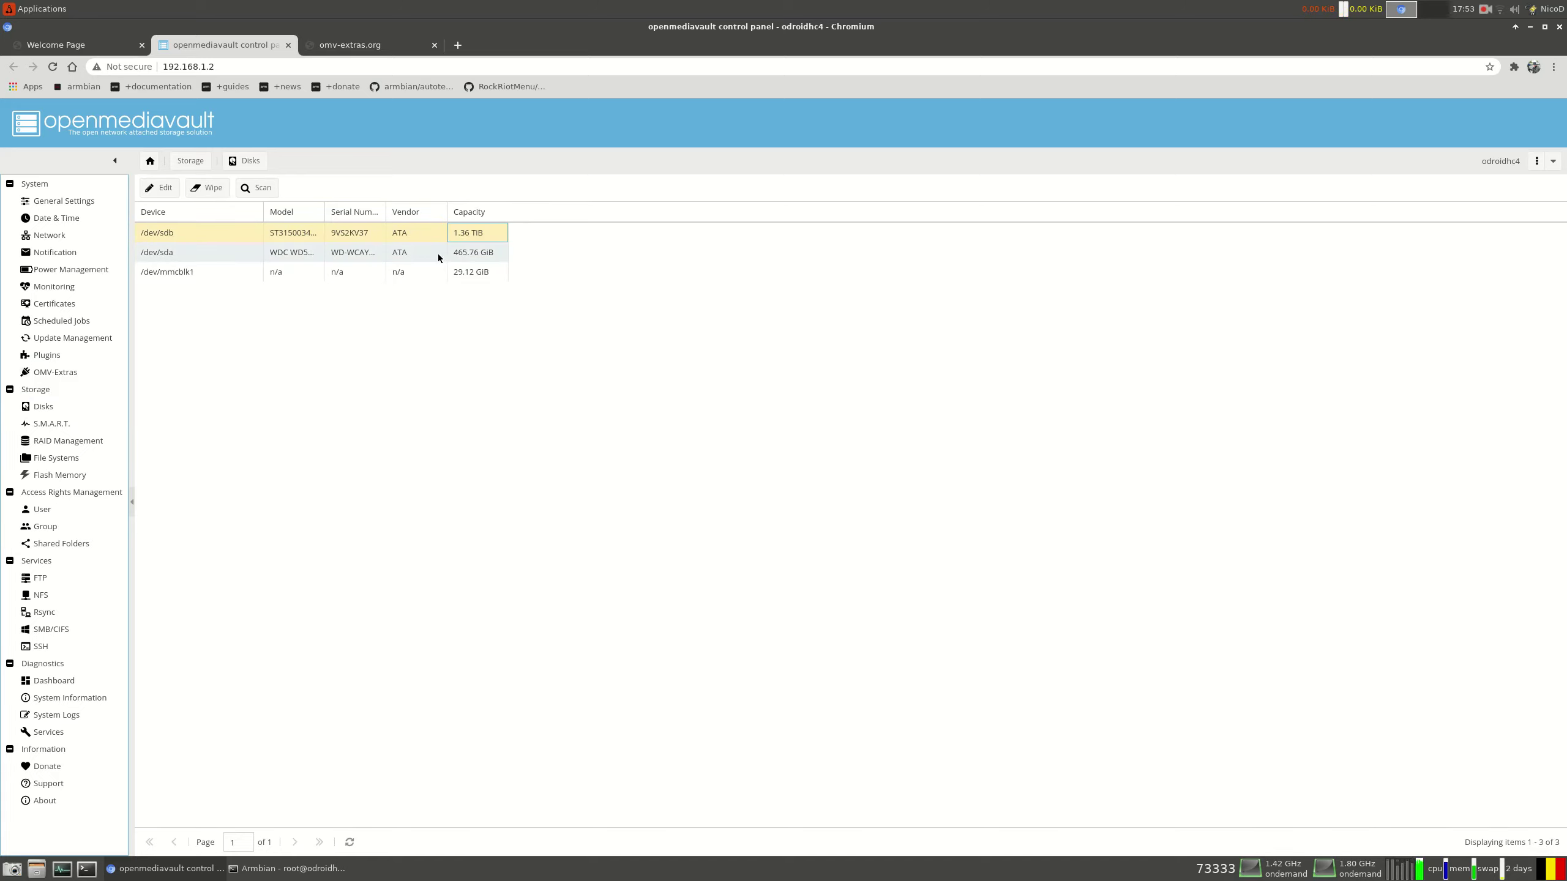
click(438, 255)
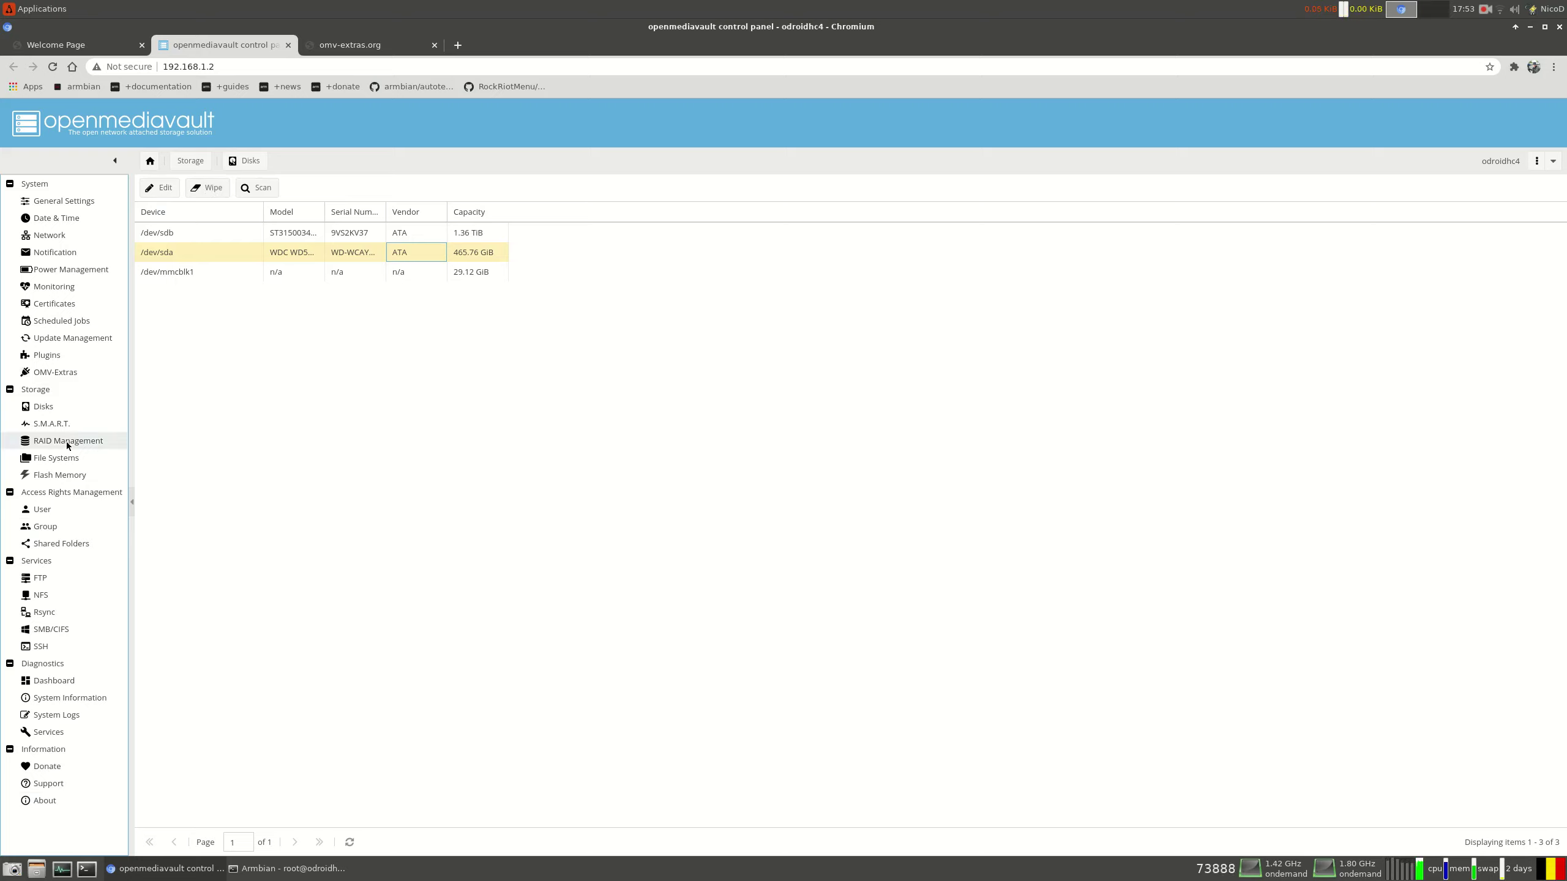
click(58, 460)
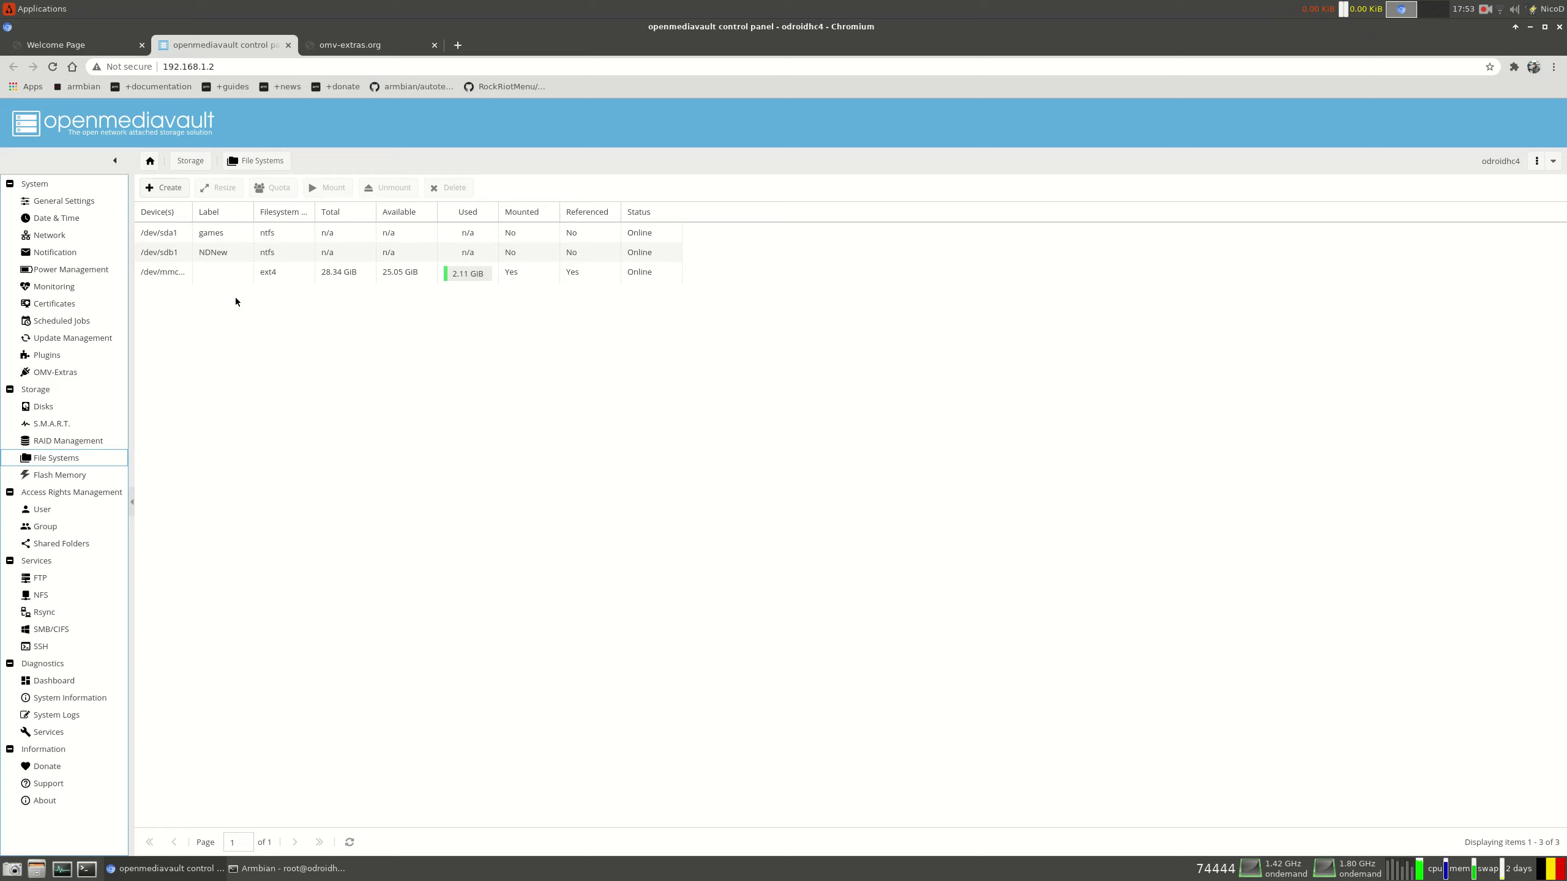
Mount the games file system on /dev/sda1
click(426, 233)
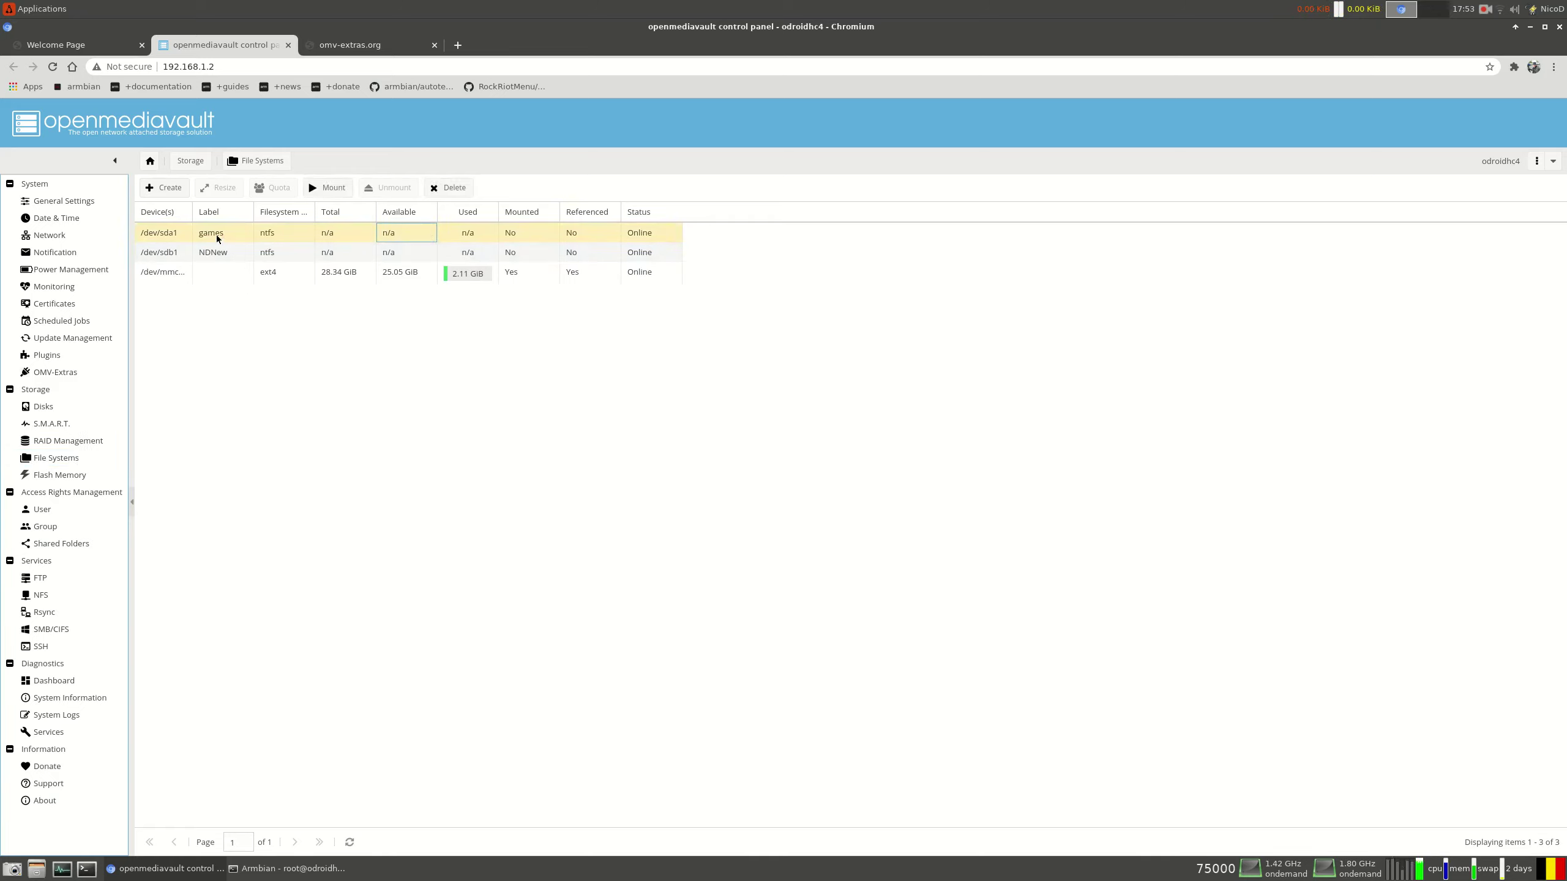
click(340, 190)
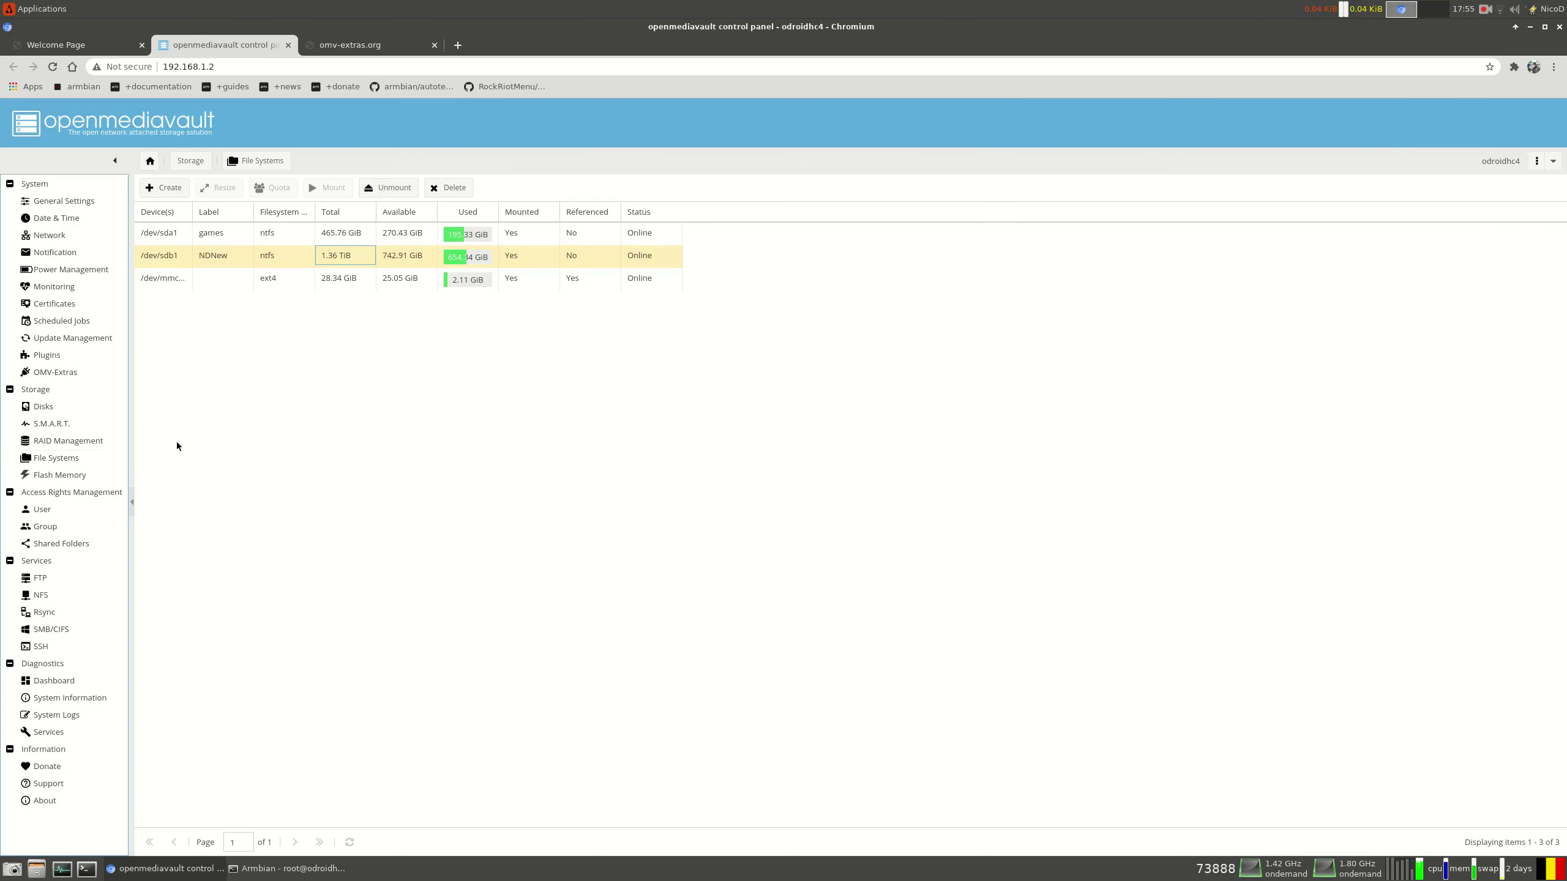
click(66, 546)
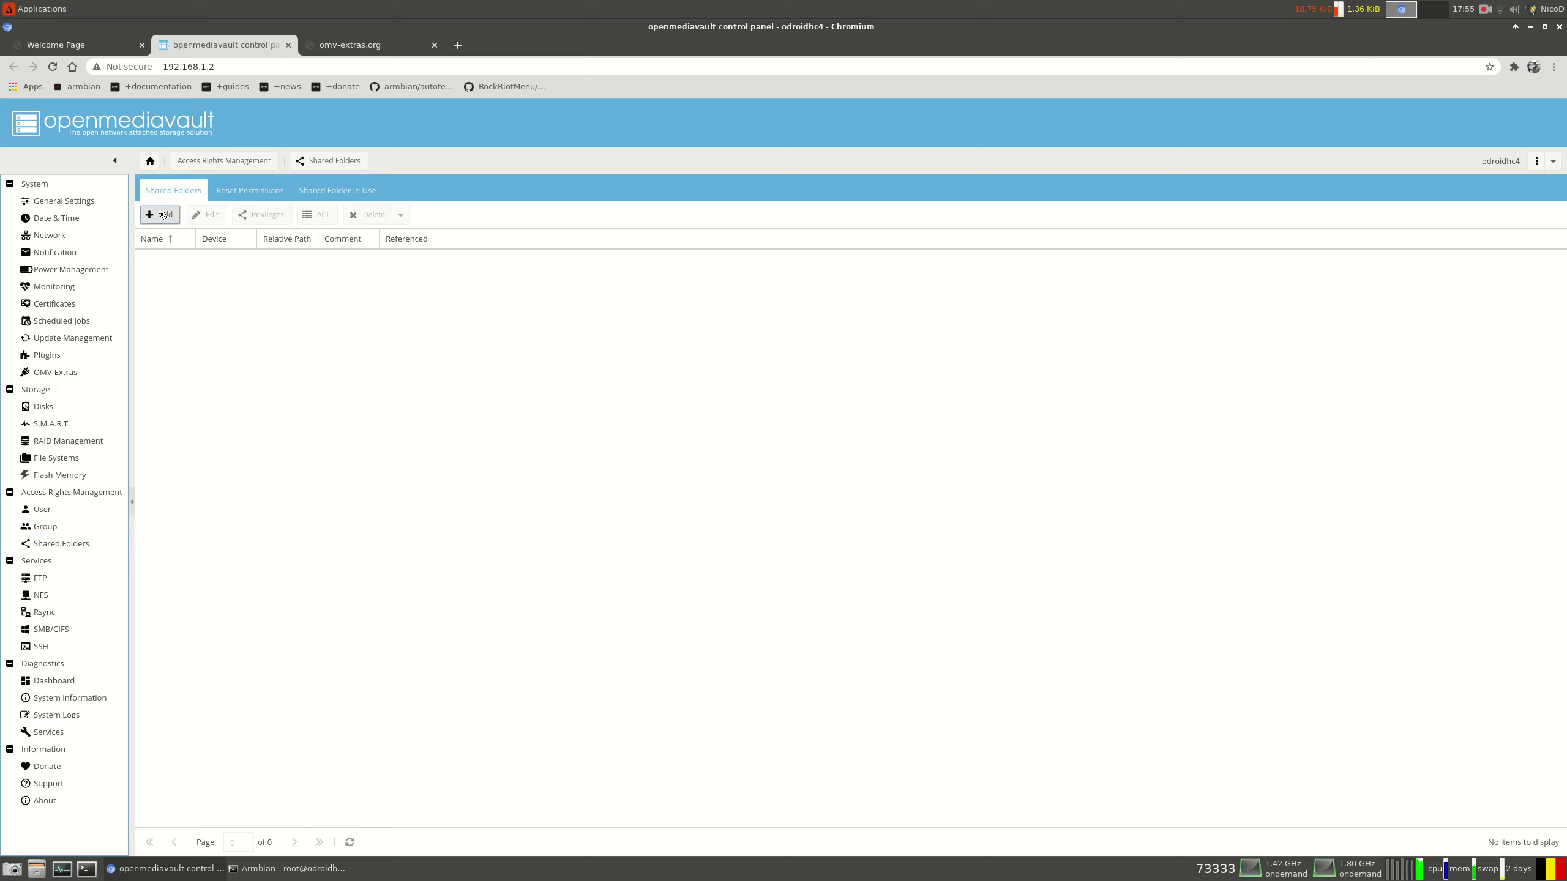
Add a shared folder named Games on the games drive with the root path '/'
click(159, 214)
click(782, 383)
text(Games)
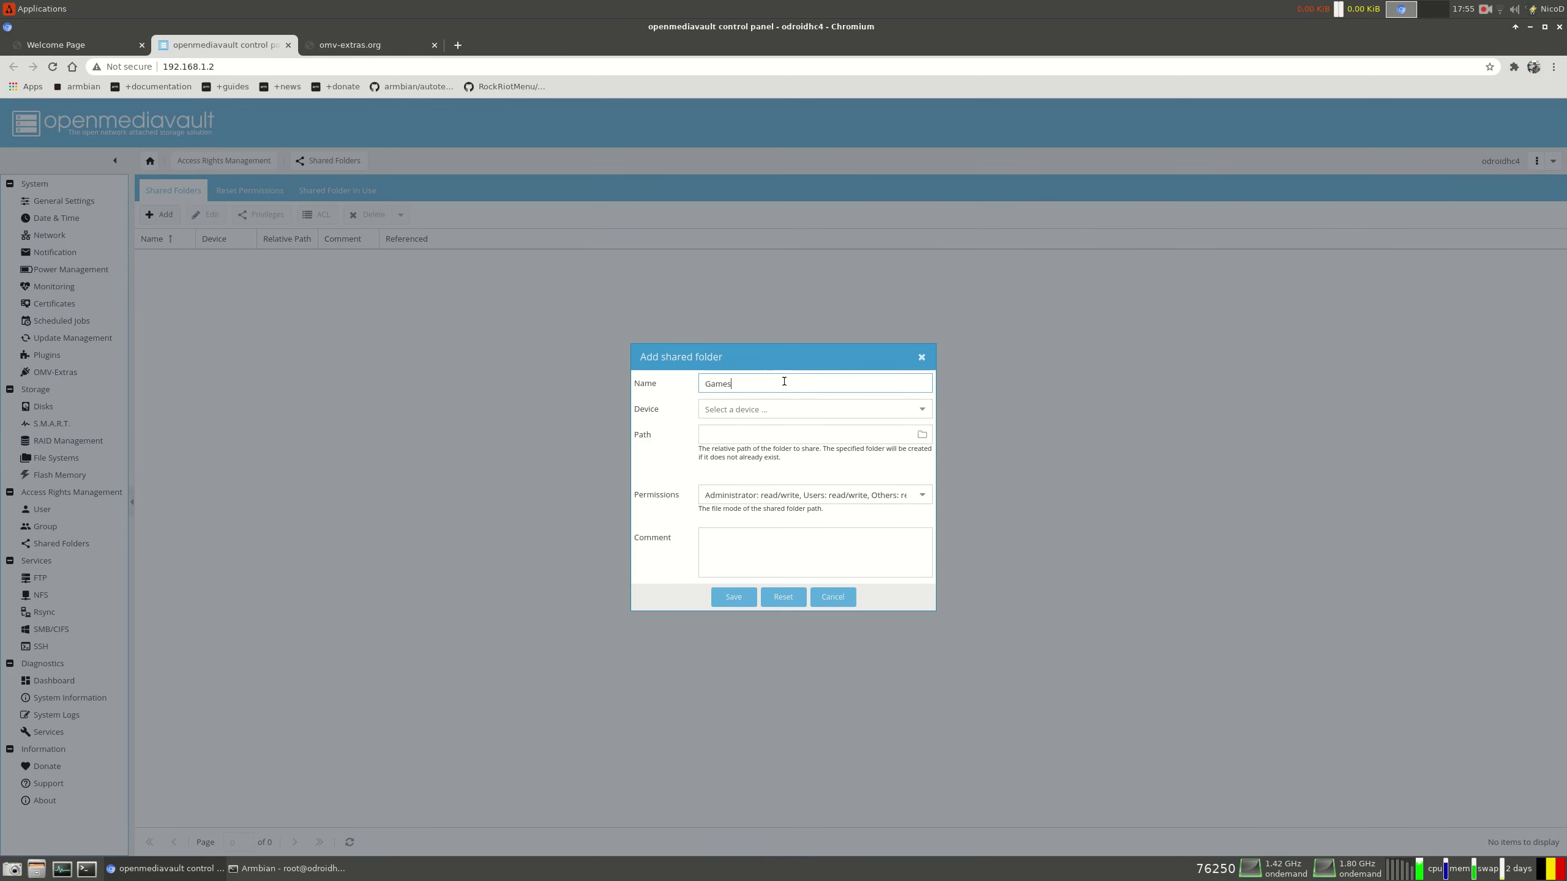
click(926, 416)
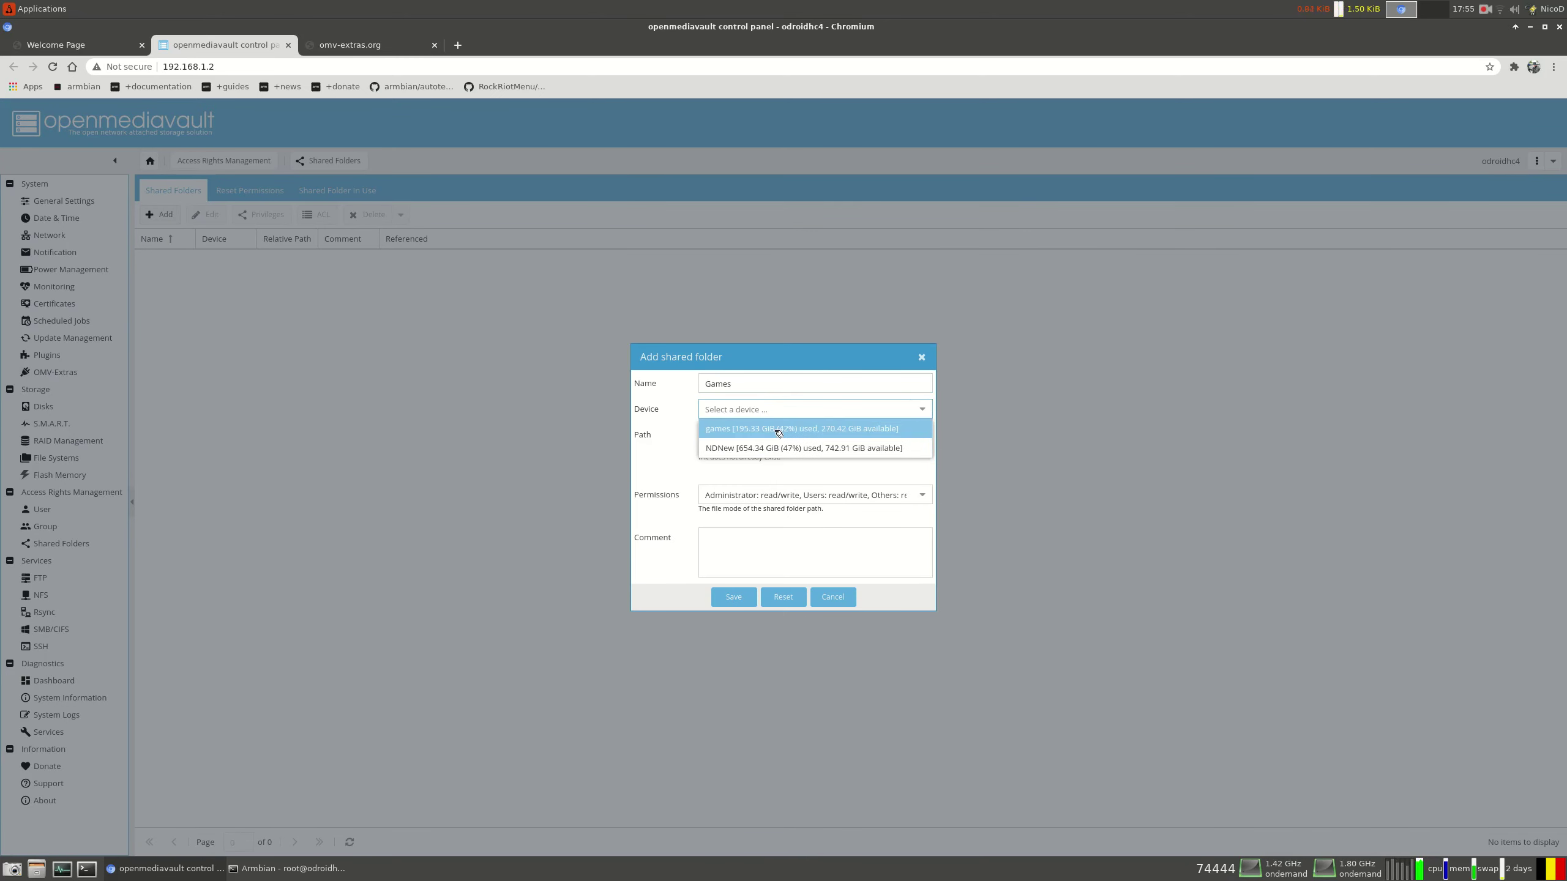
click(798, 448)
click(763, 431)
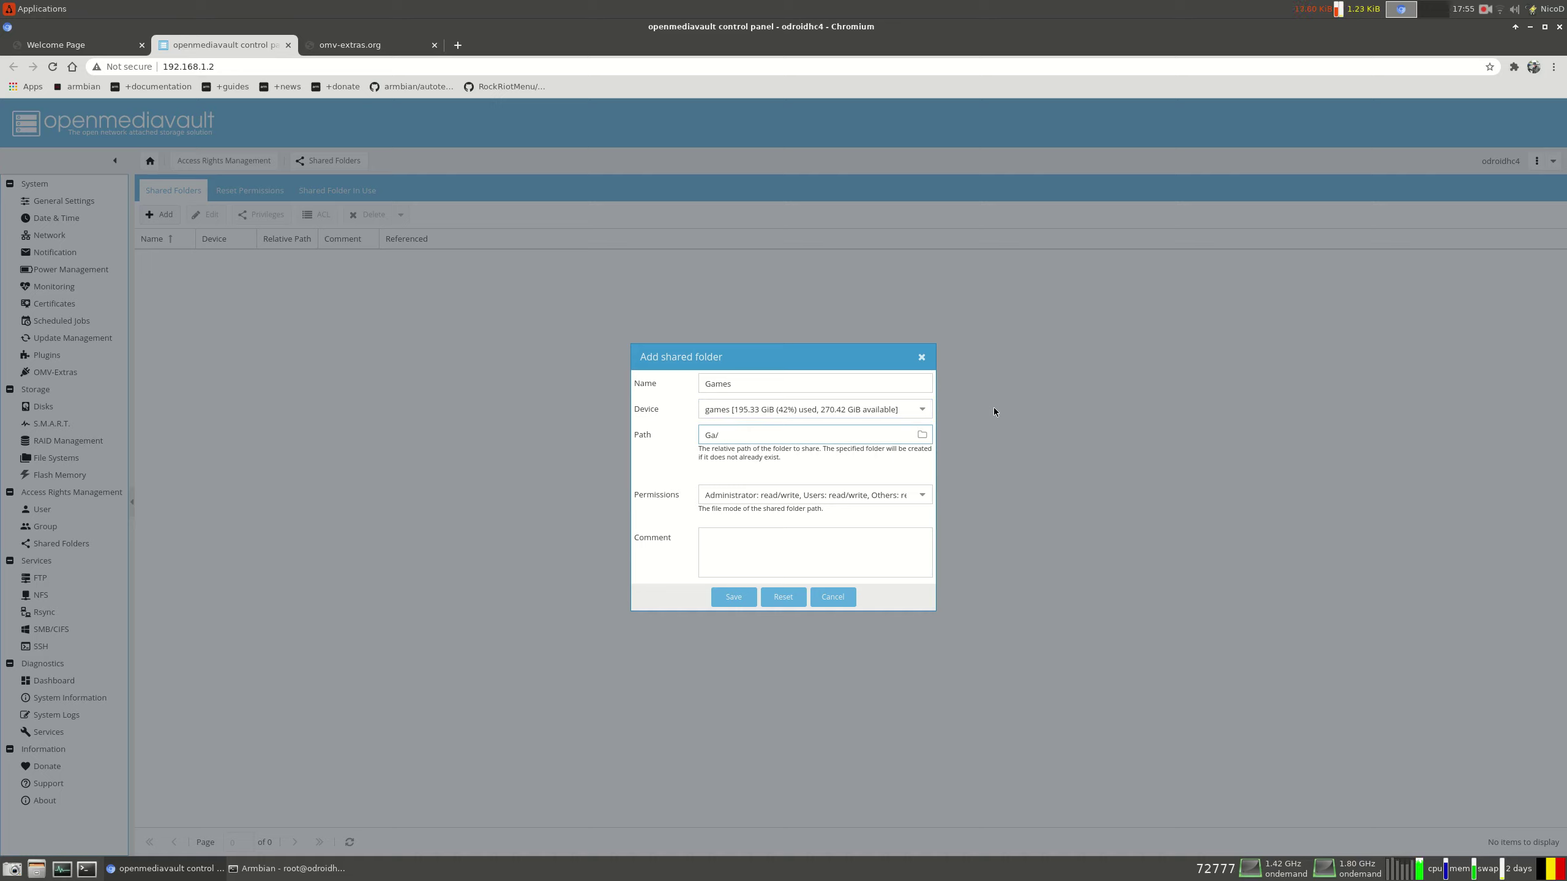
key(BackSpace)
key(BackSpace)
Comment the Games folder GamesShare, save it, and apply the configuration change
click(754, 561)
text(Games)
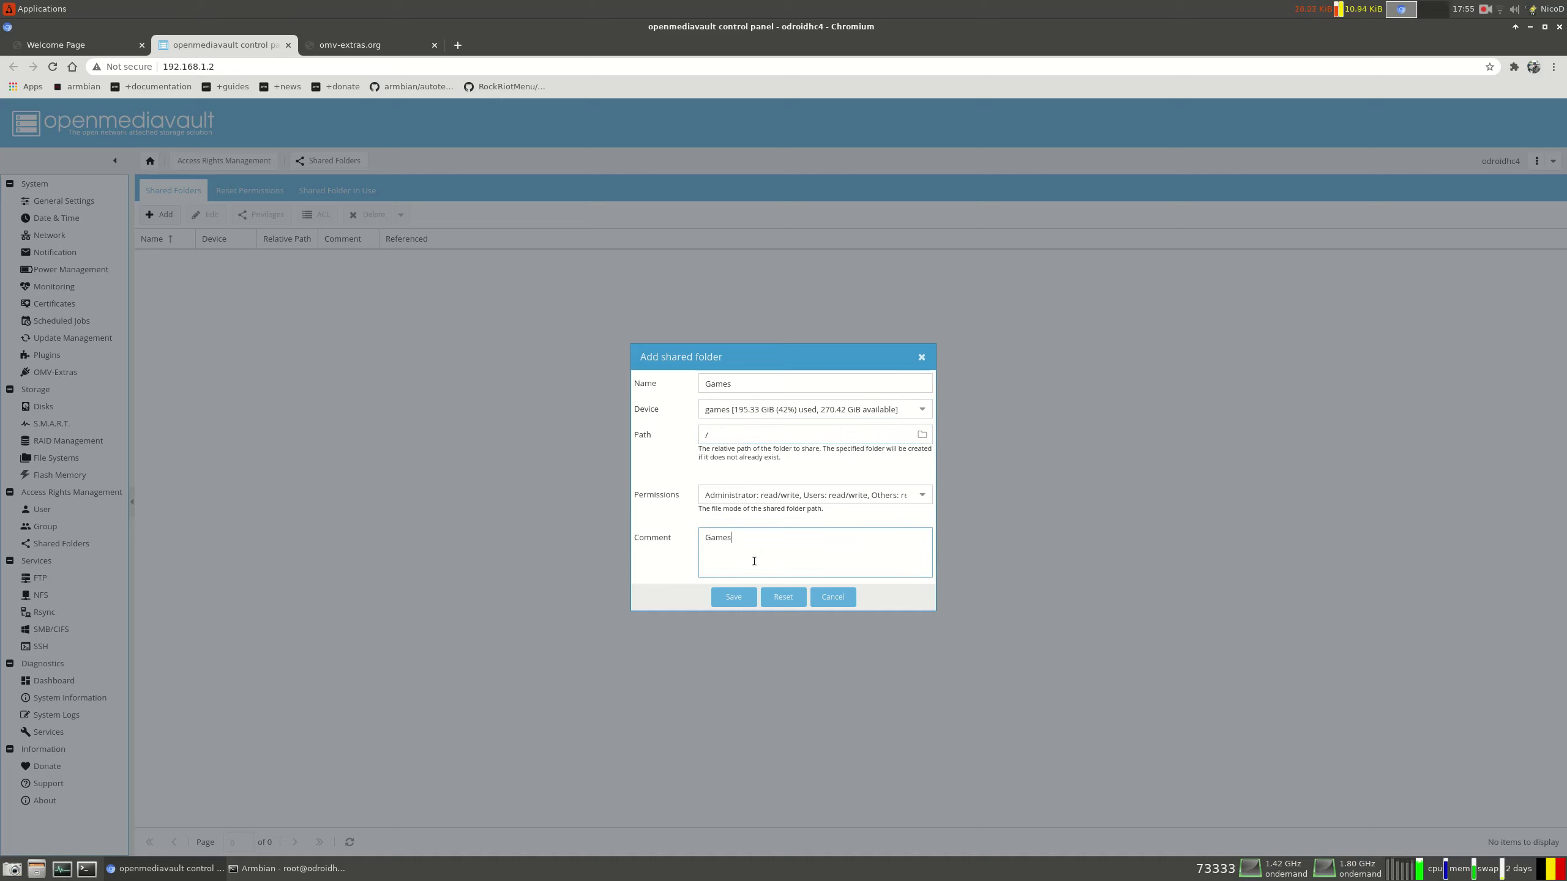
text(Share)
click(743, 594)
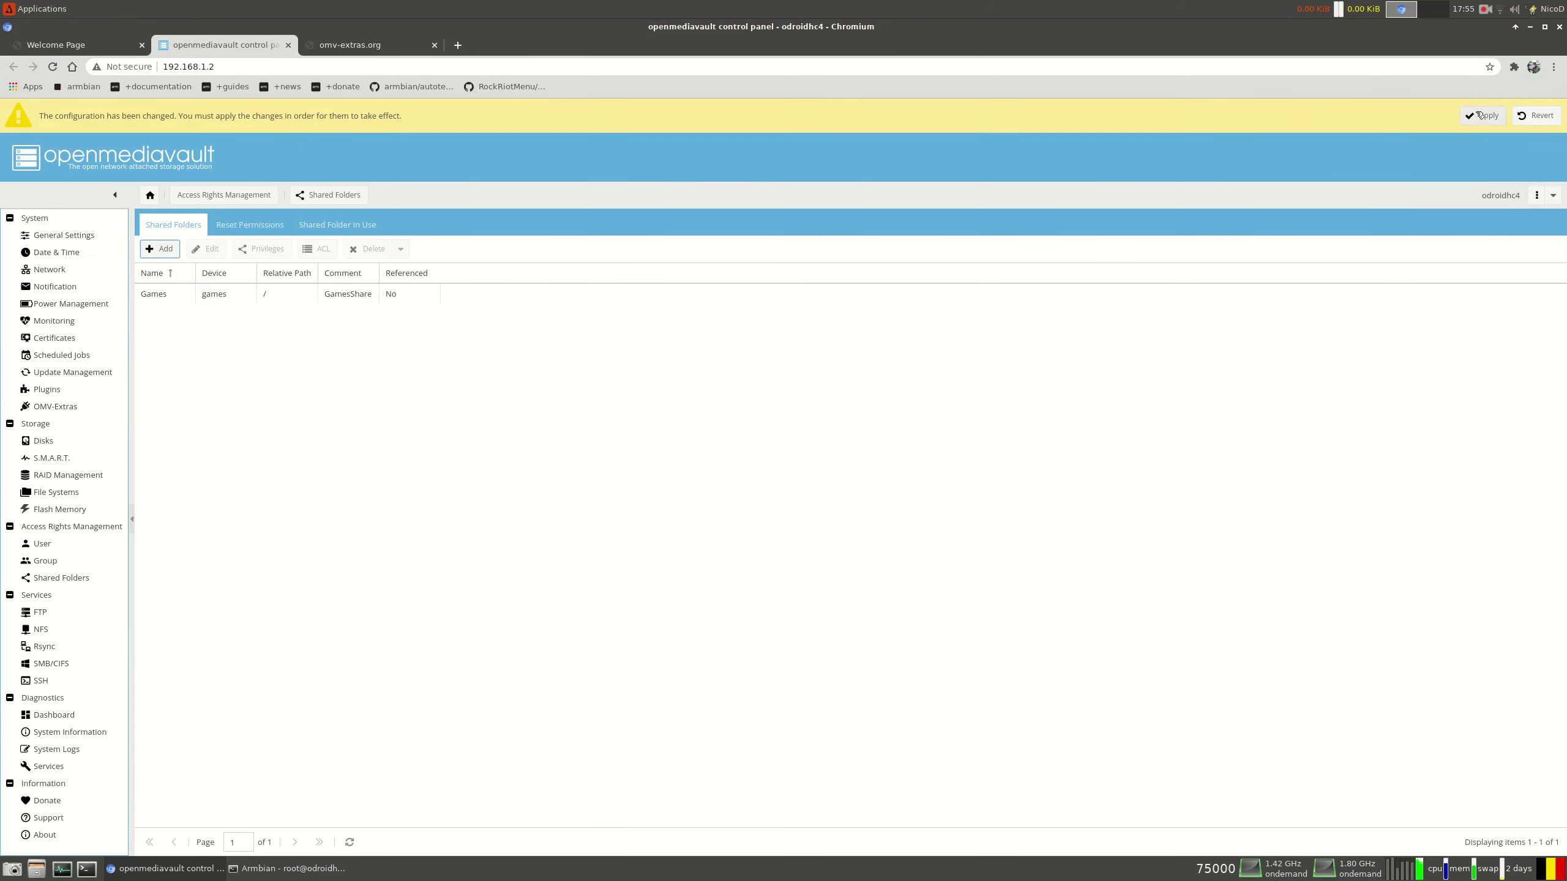
click(1482, 116)
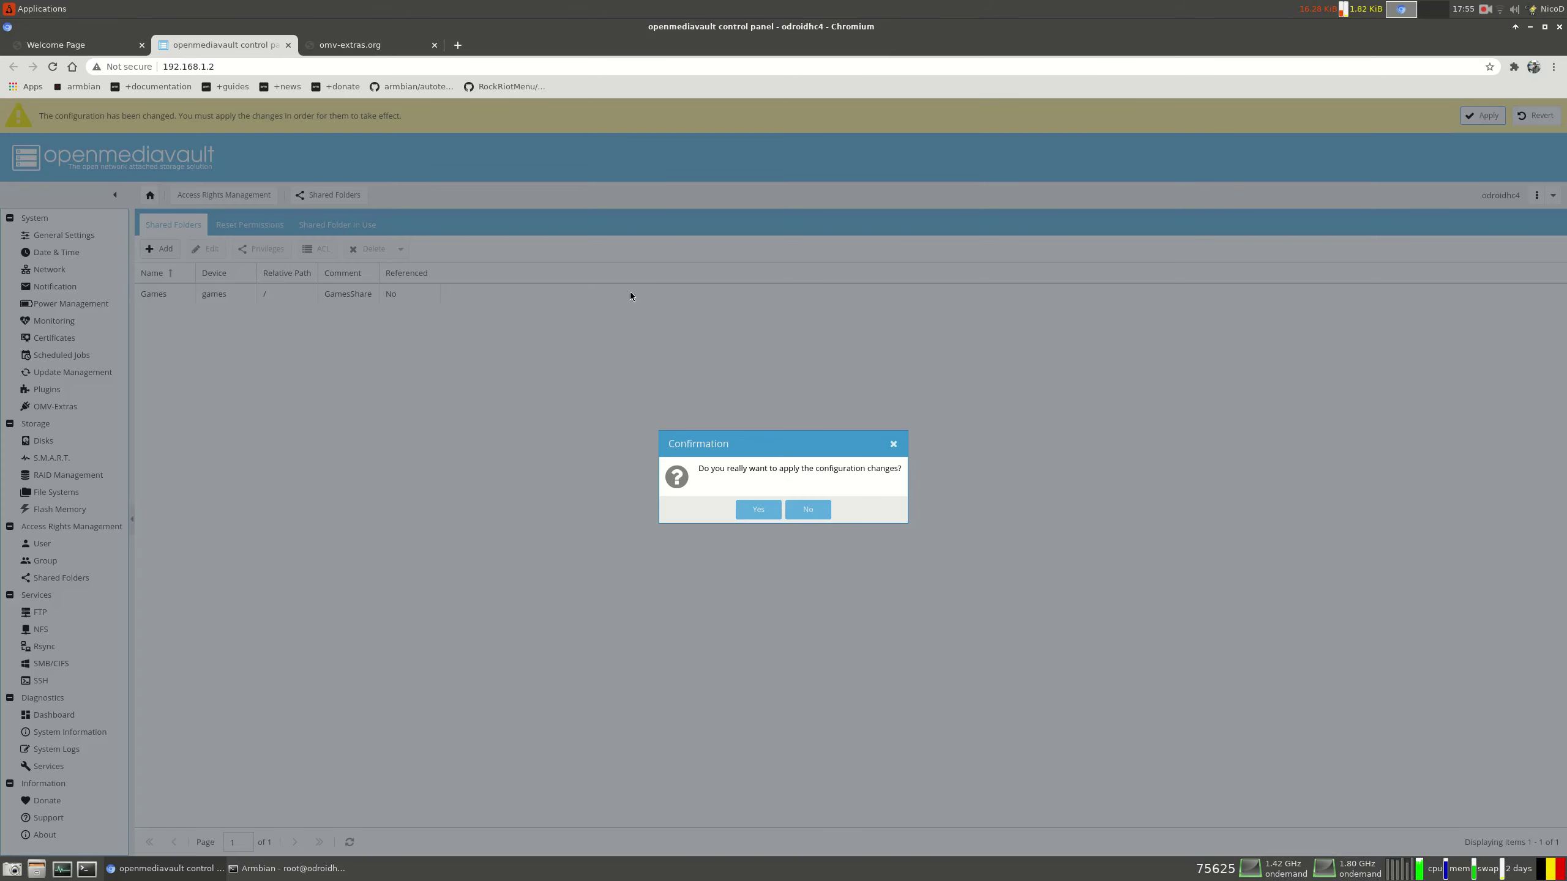
click(756, 513)
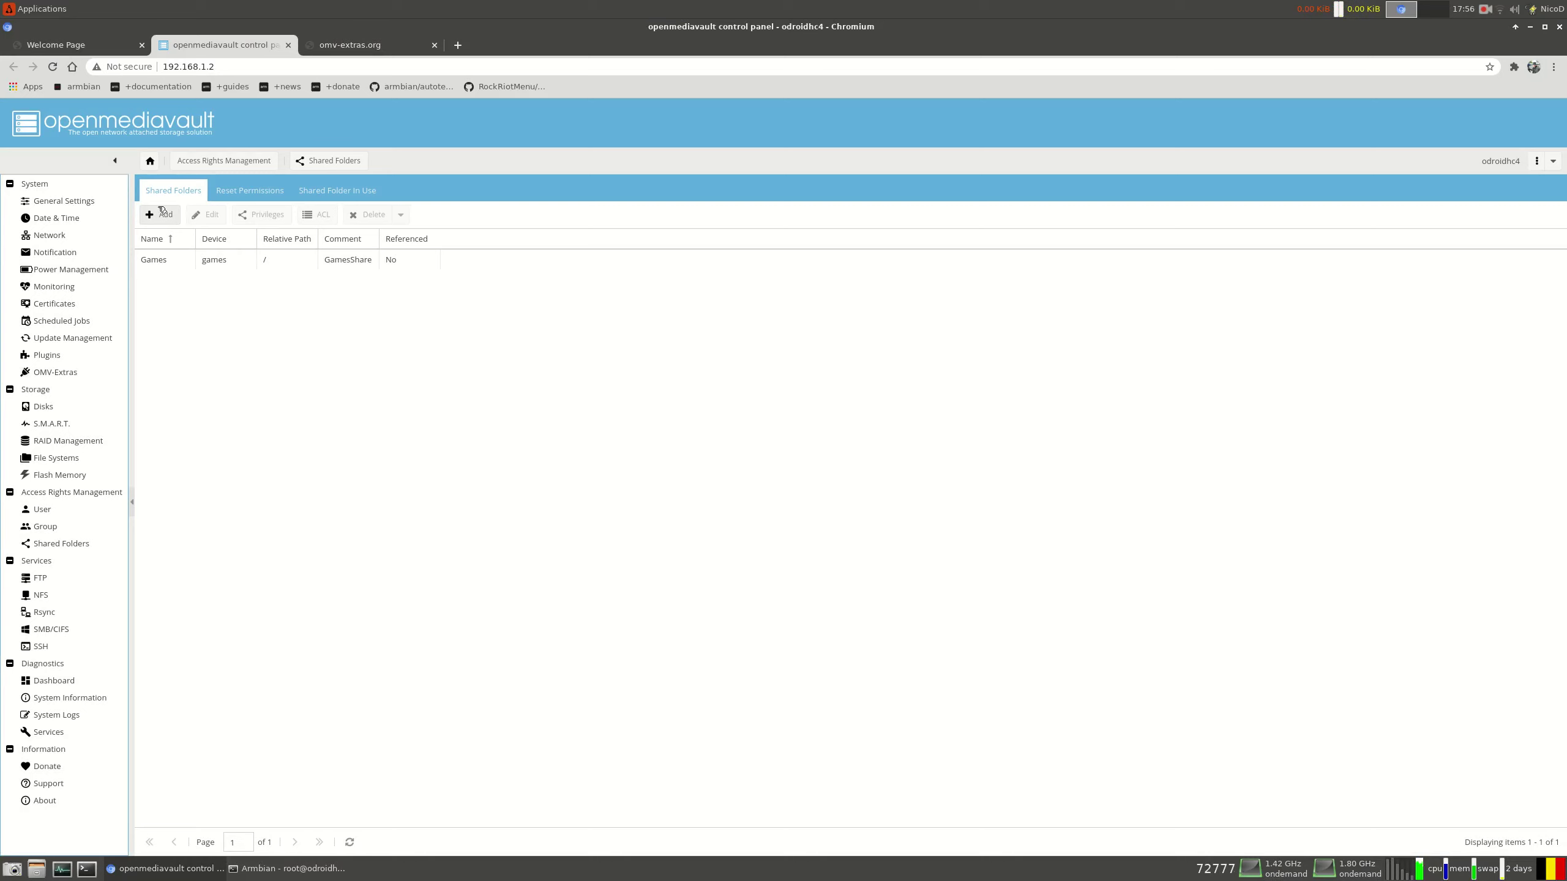
Add a shared folder named Backup on the NDNew drive with the root path
click(160, 214)
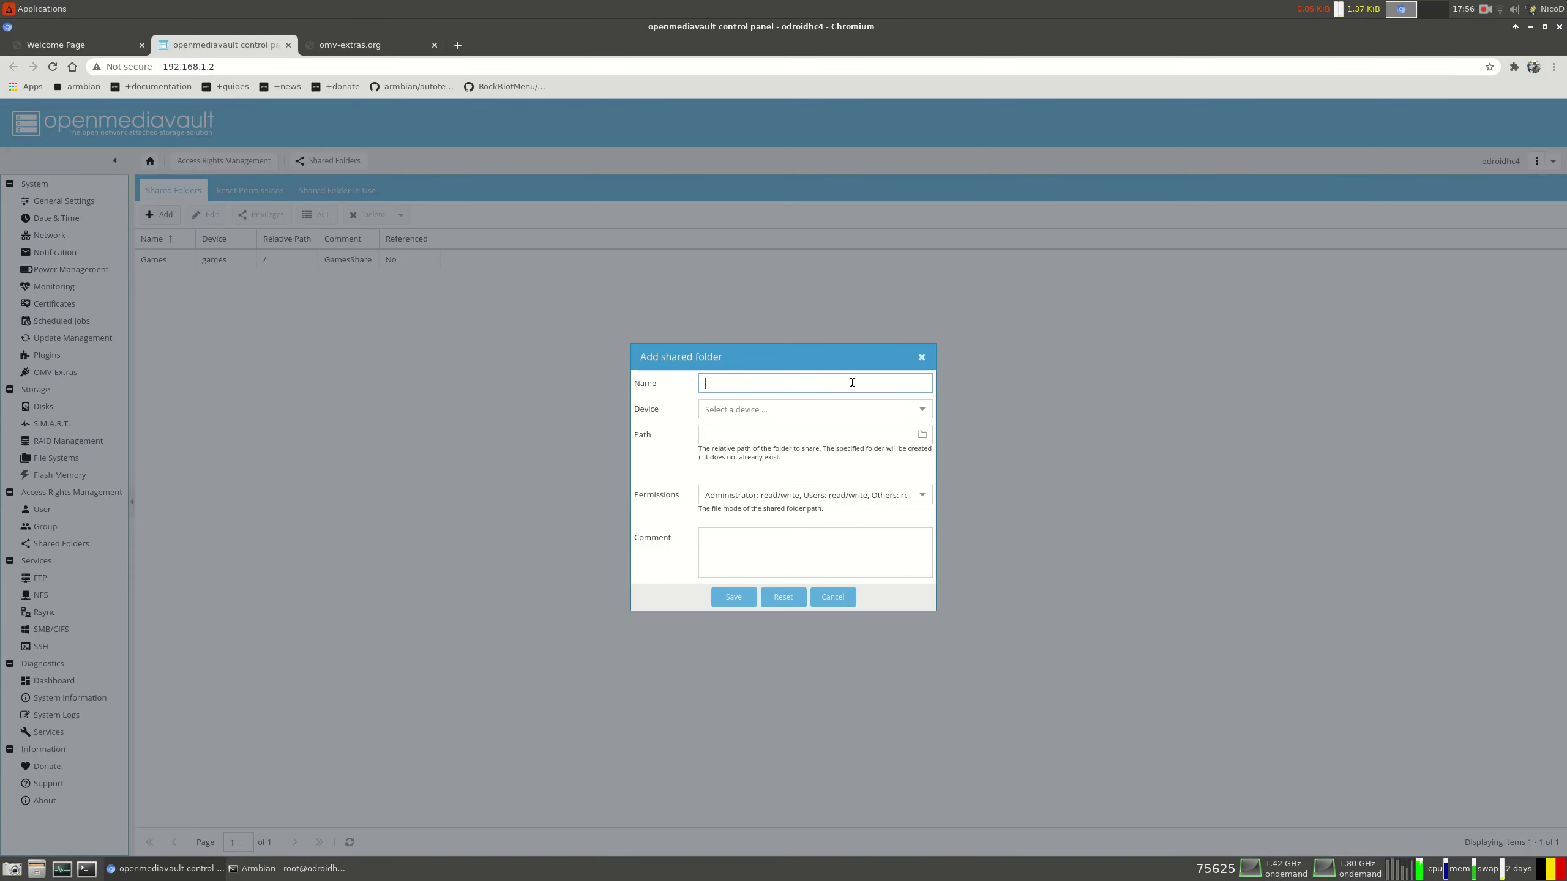
text(Backup)
click(923, 410)
click(806, 433)
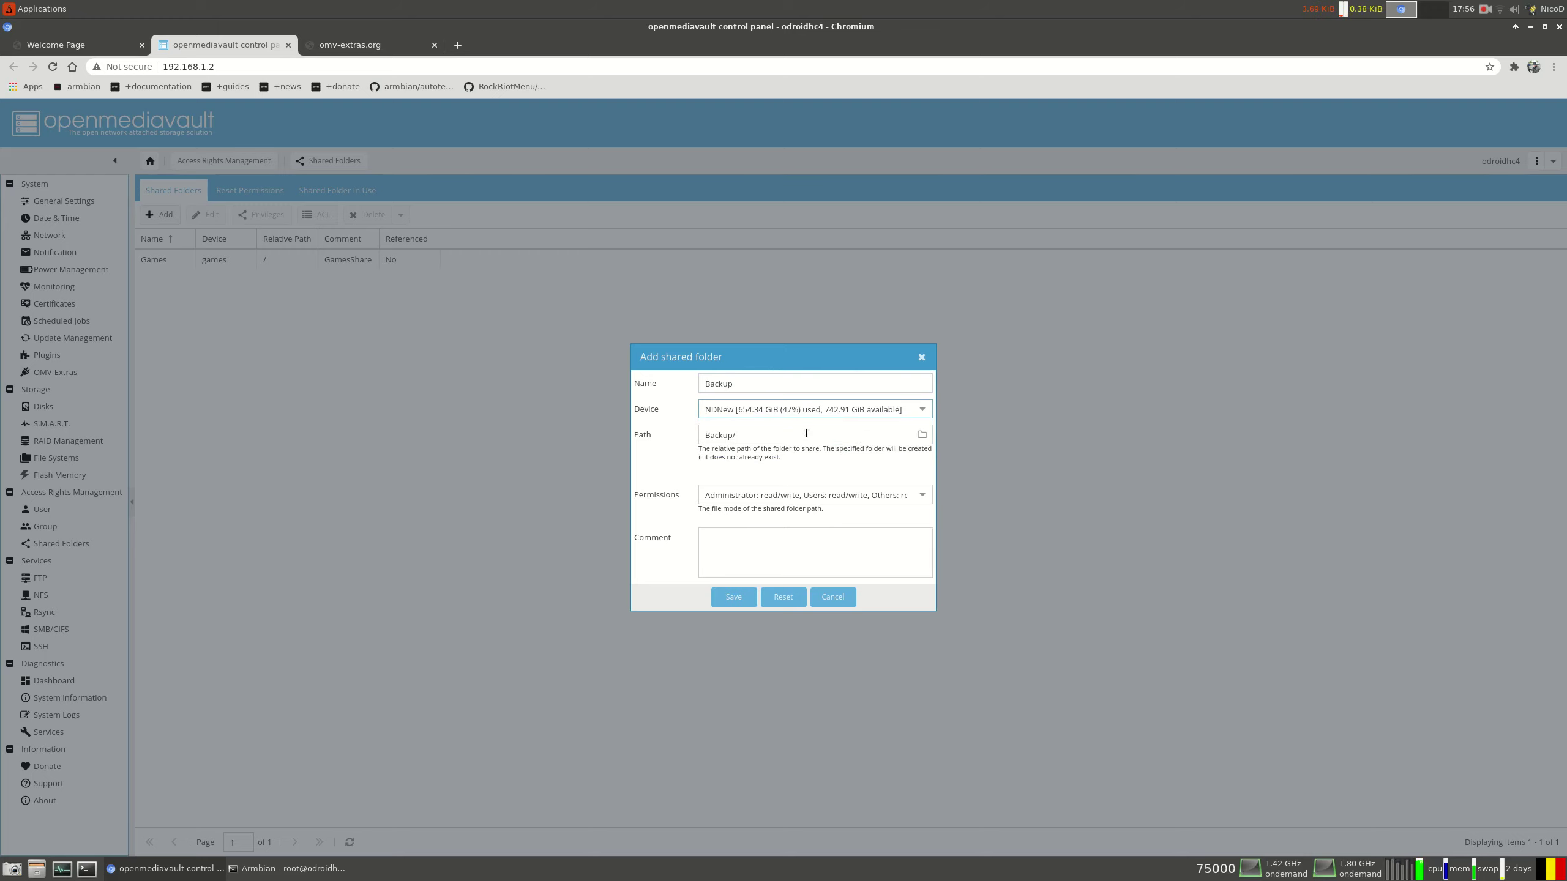
click(725, 435)
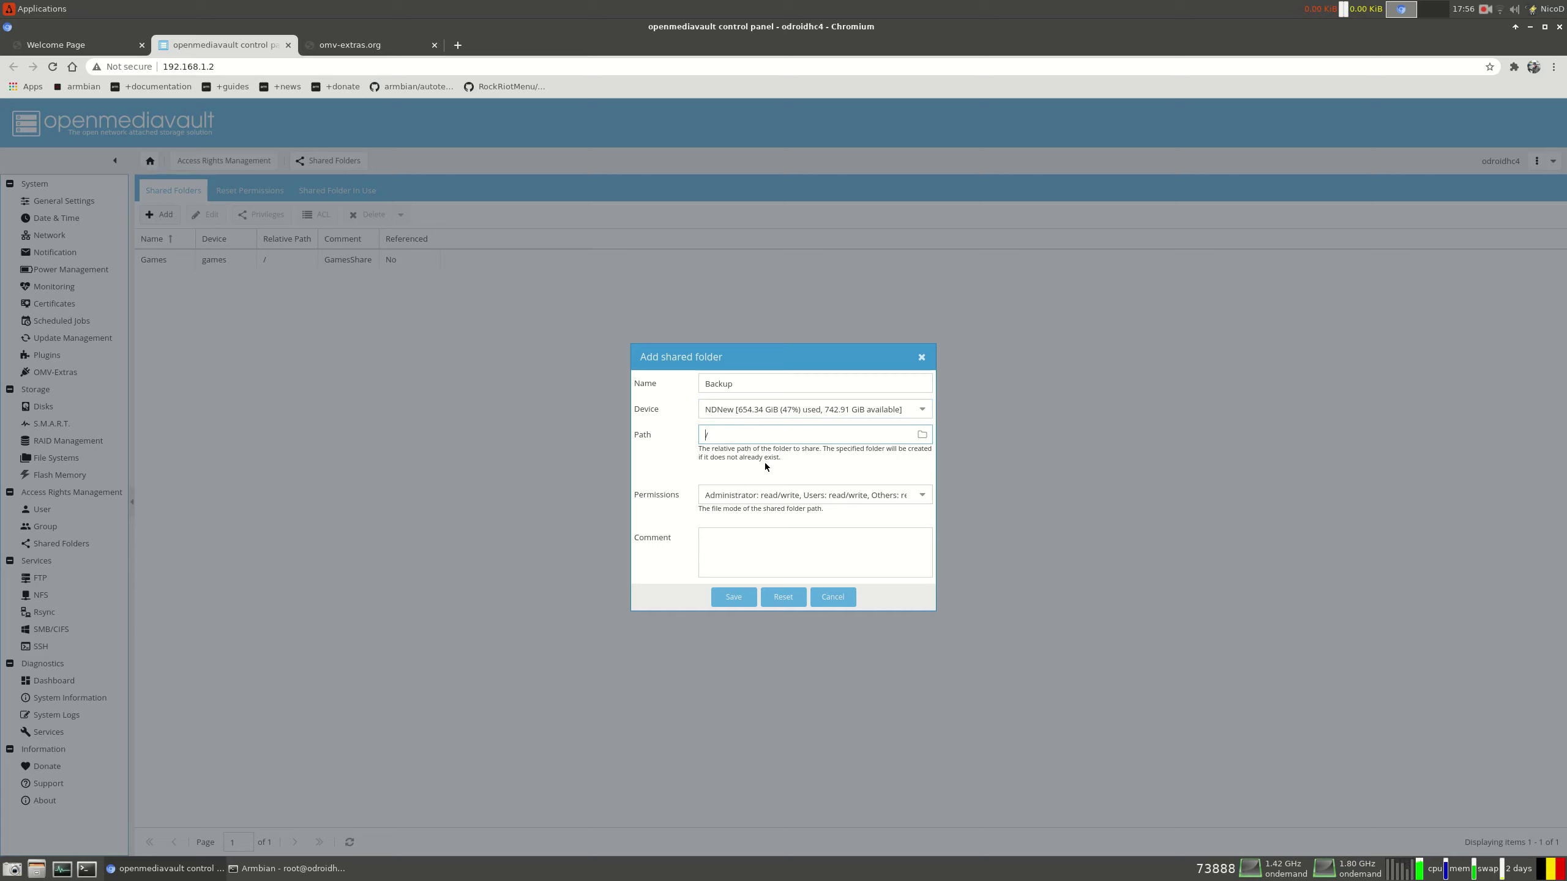
Comment the Backup folder BackupShare, save past the file group error, and apply the change
click(735, 559)
text(BackupShare)
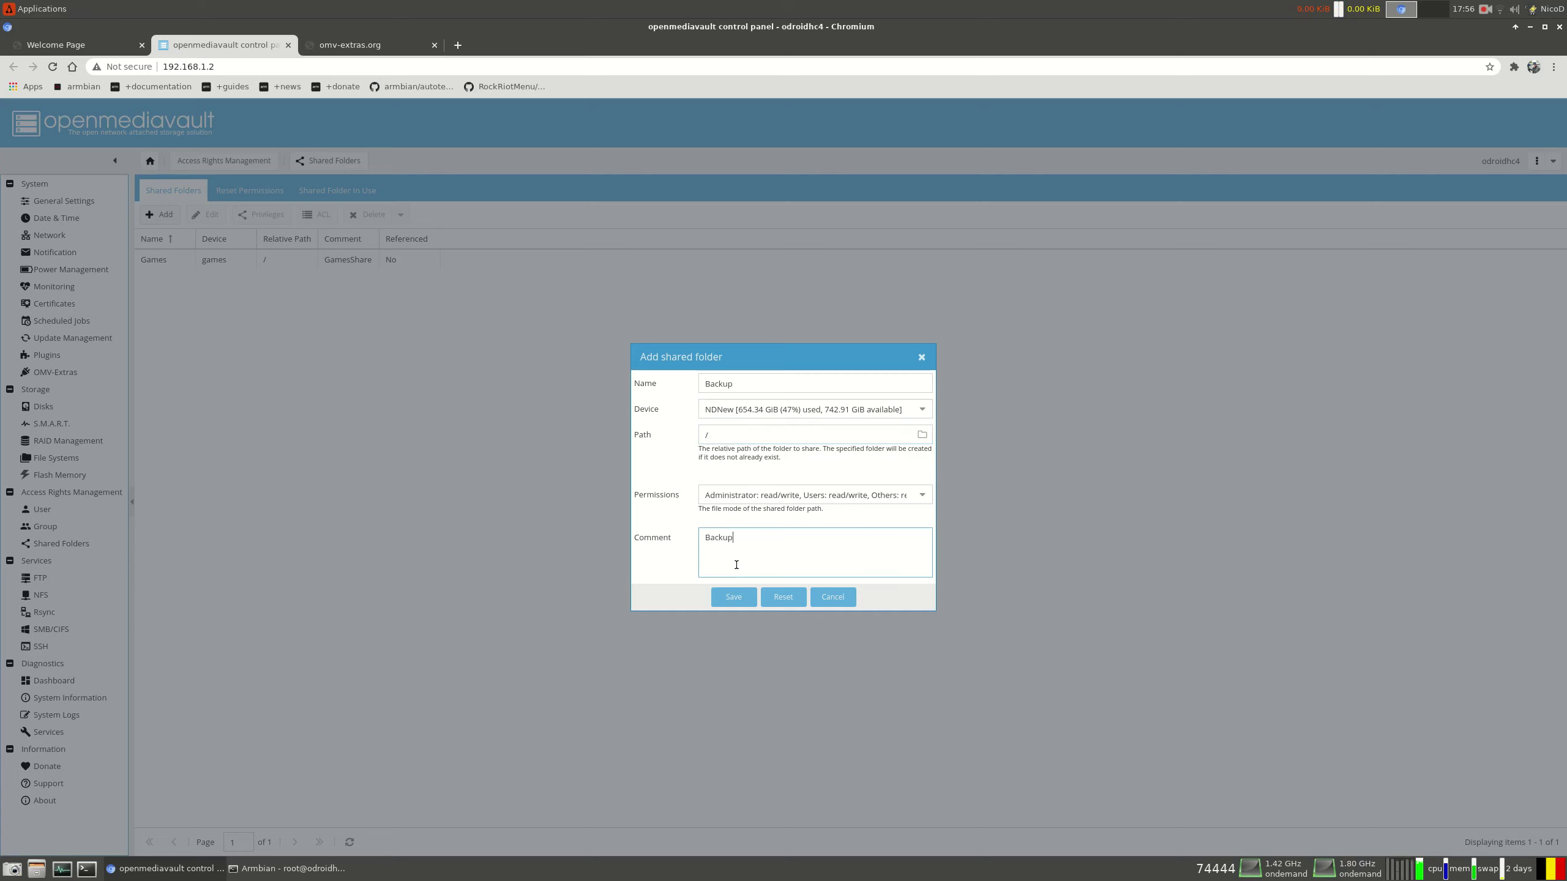
click(722, 597)
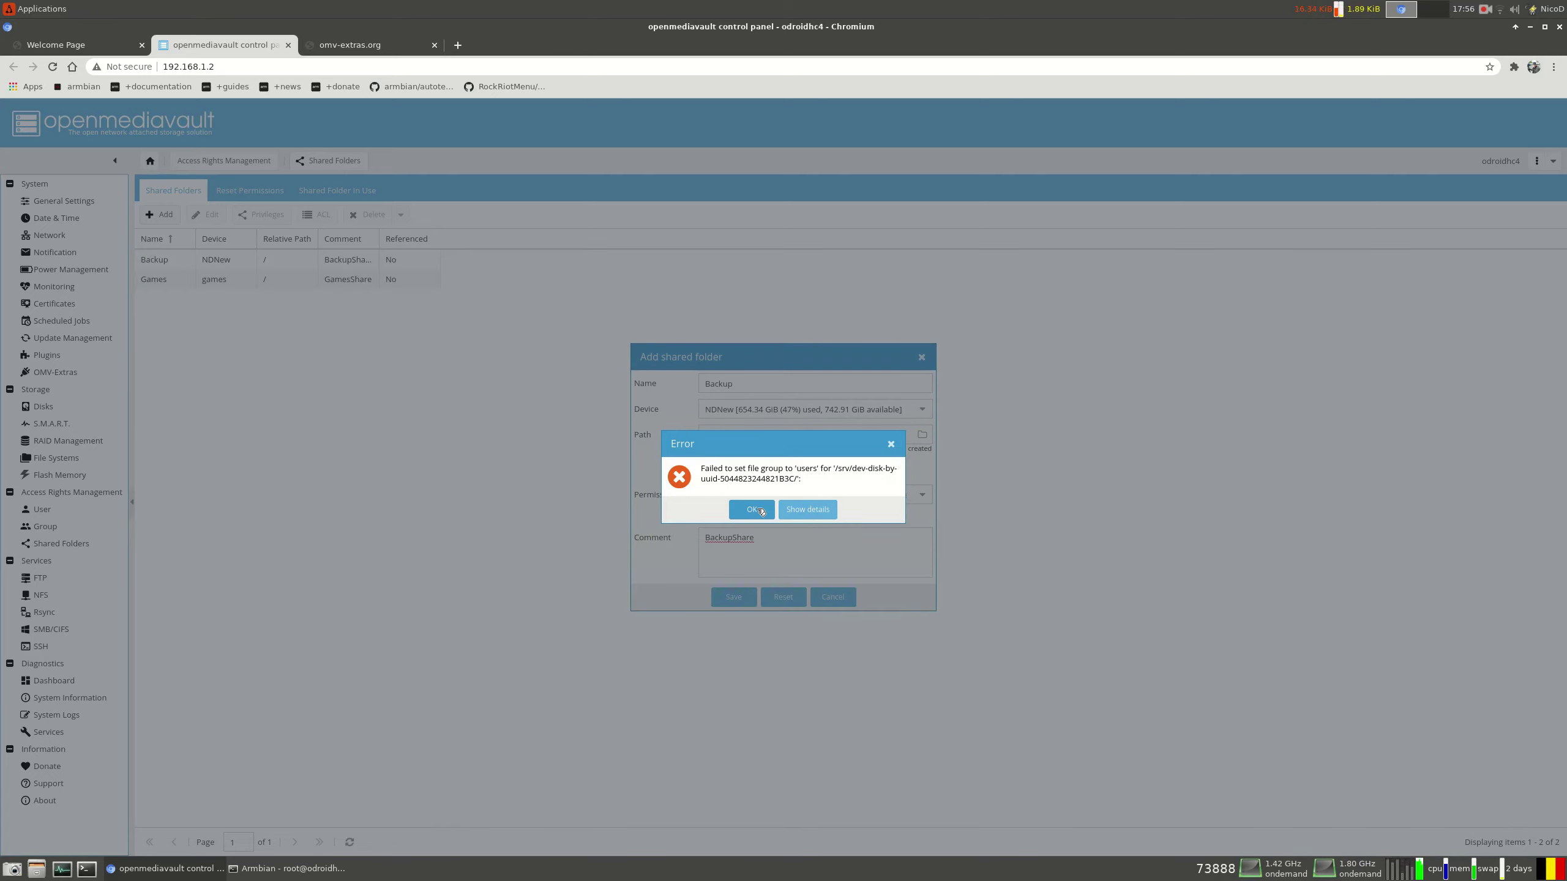
click(753, 510)
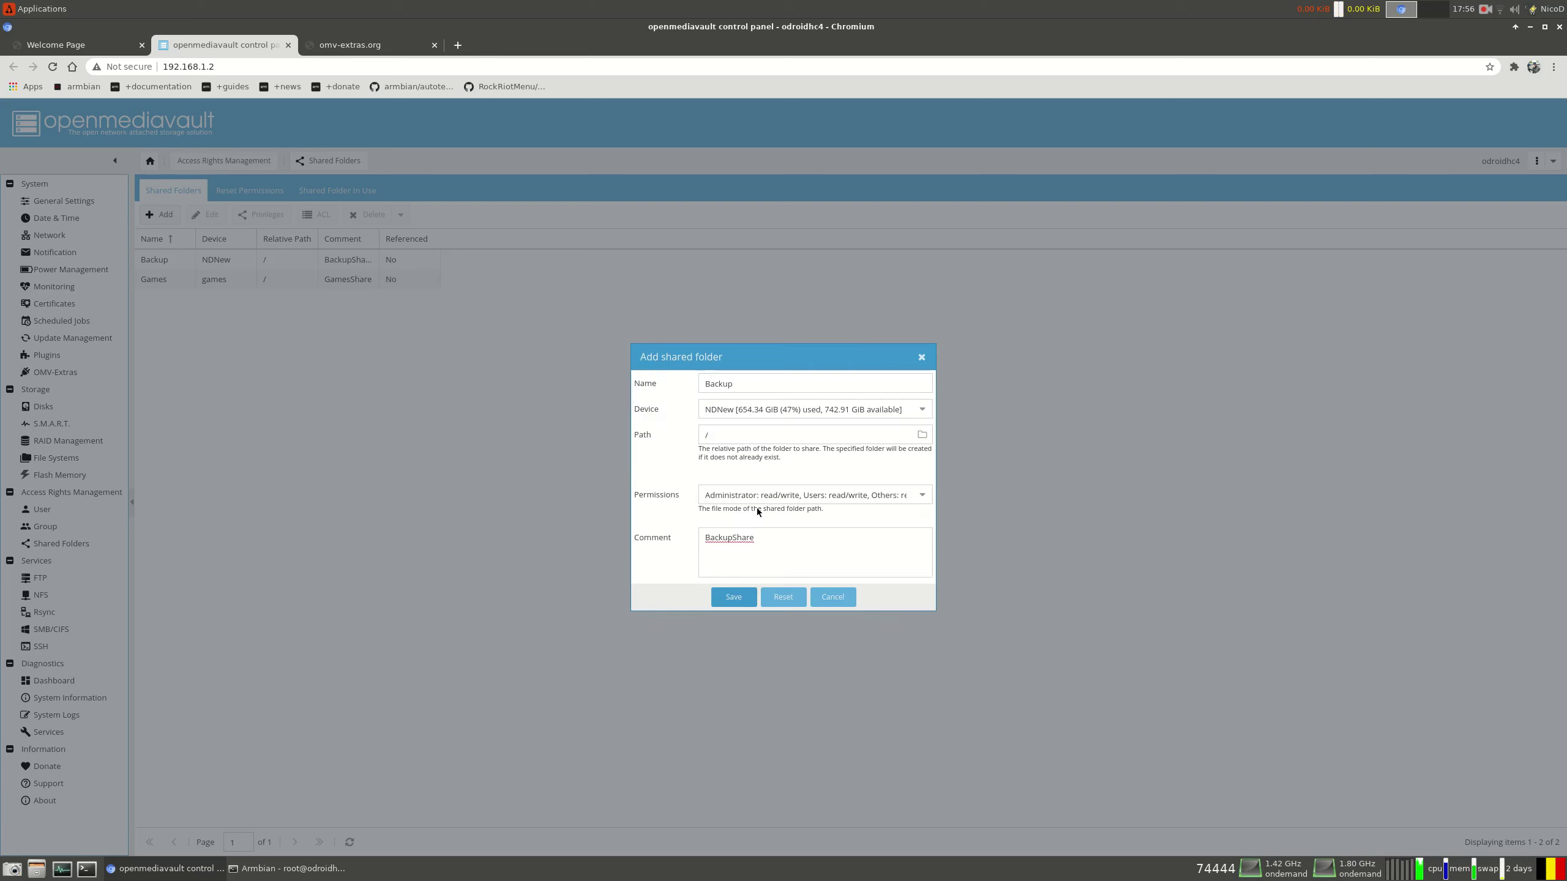
click(838, 602)
click(1486, 117)
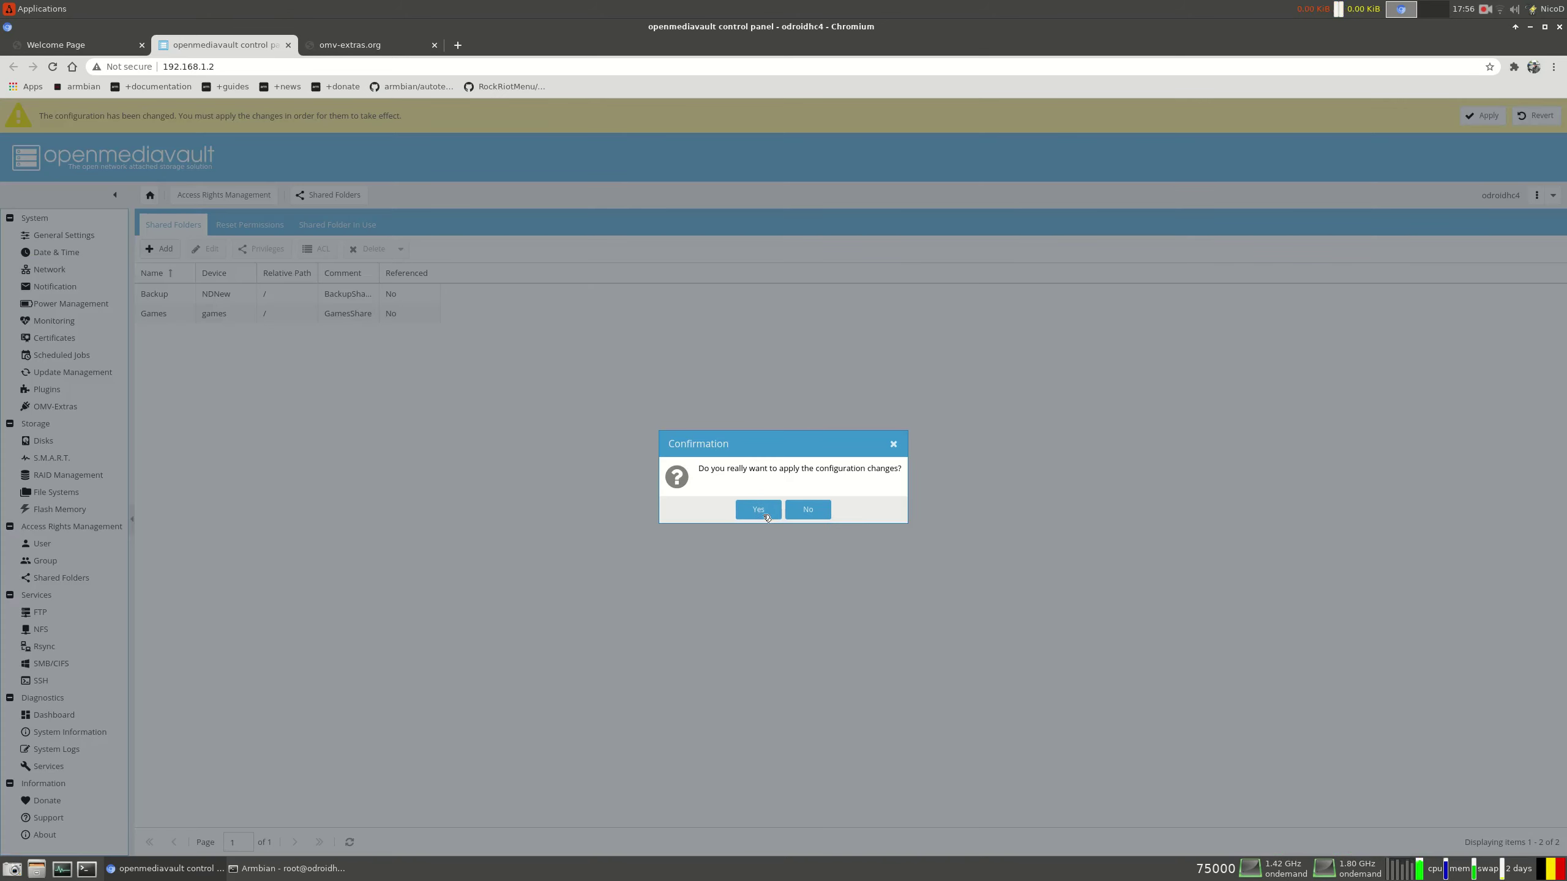
click(764, 512)
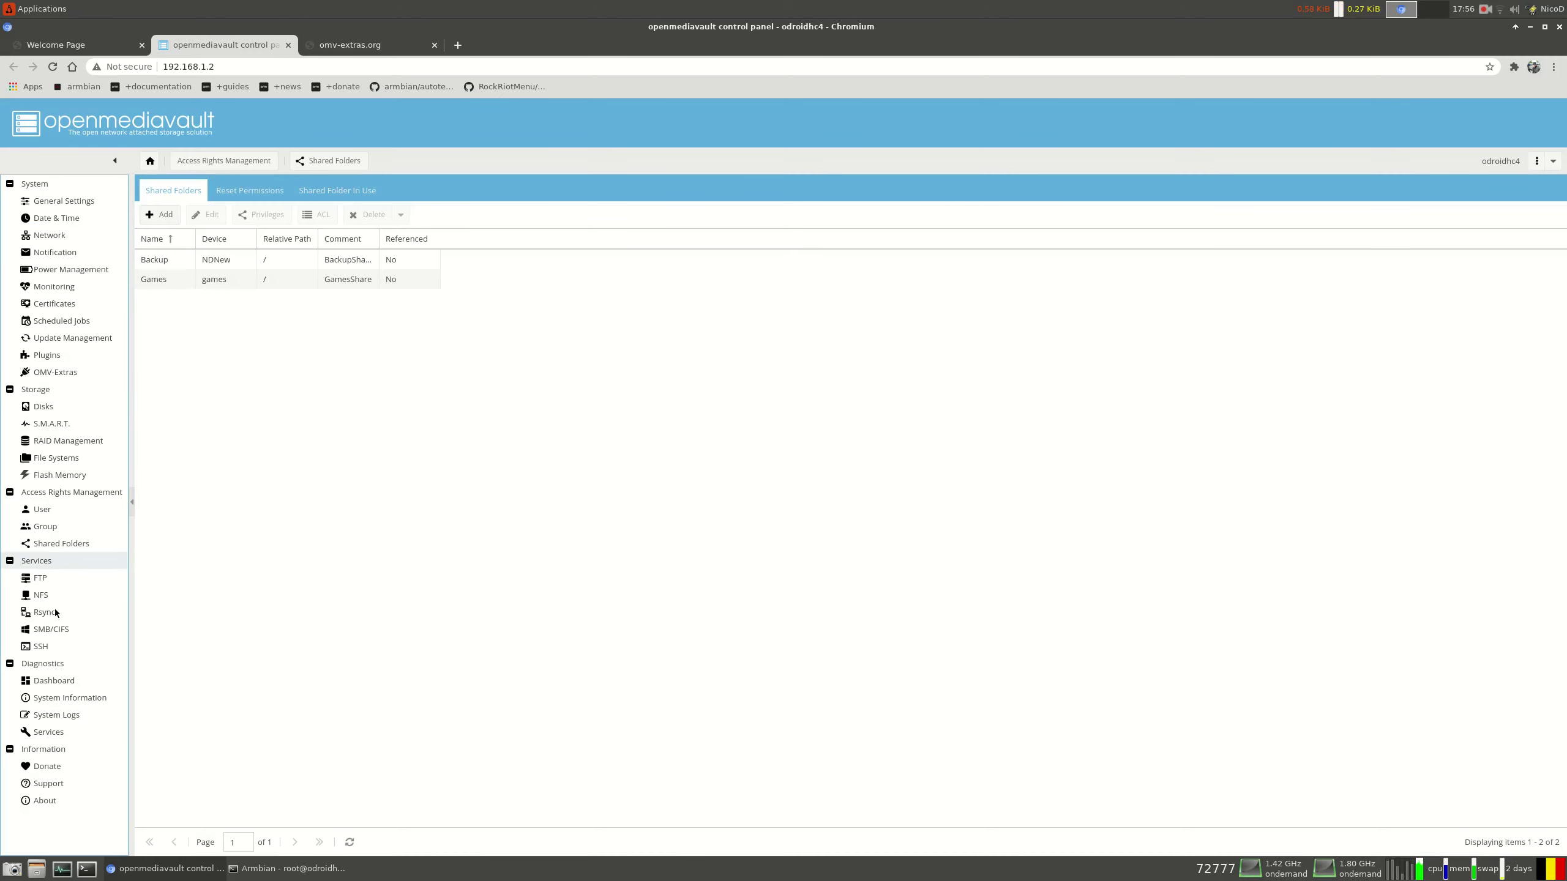
click(57, 630)
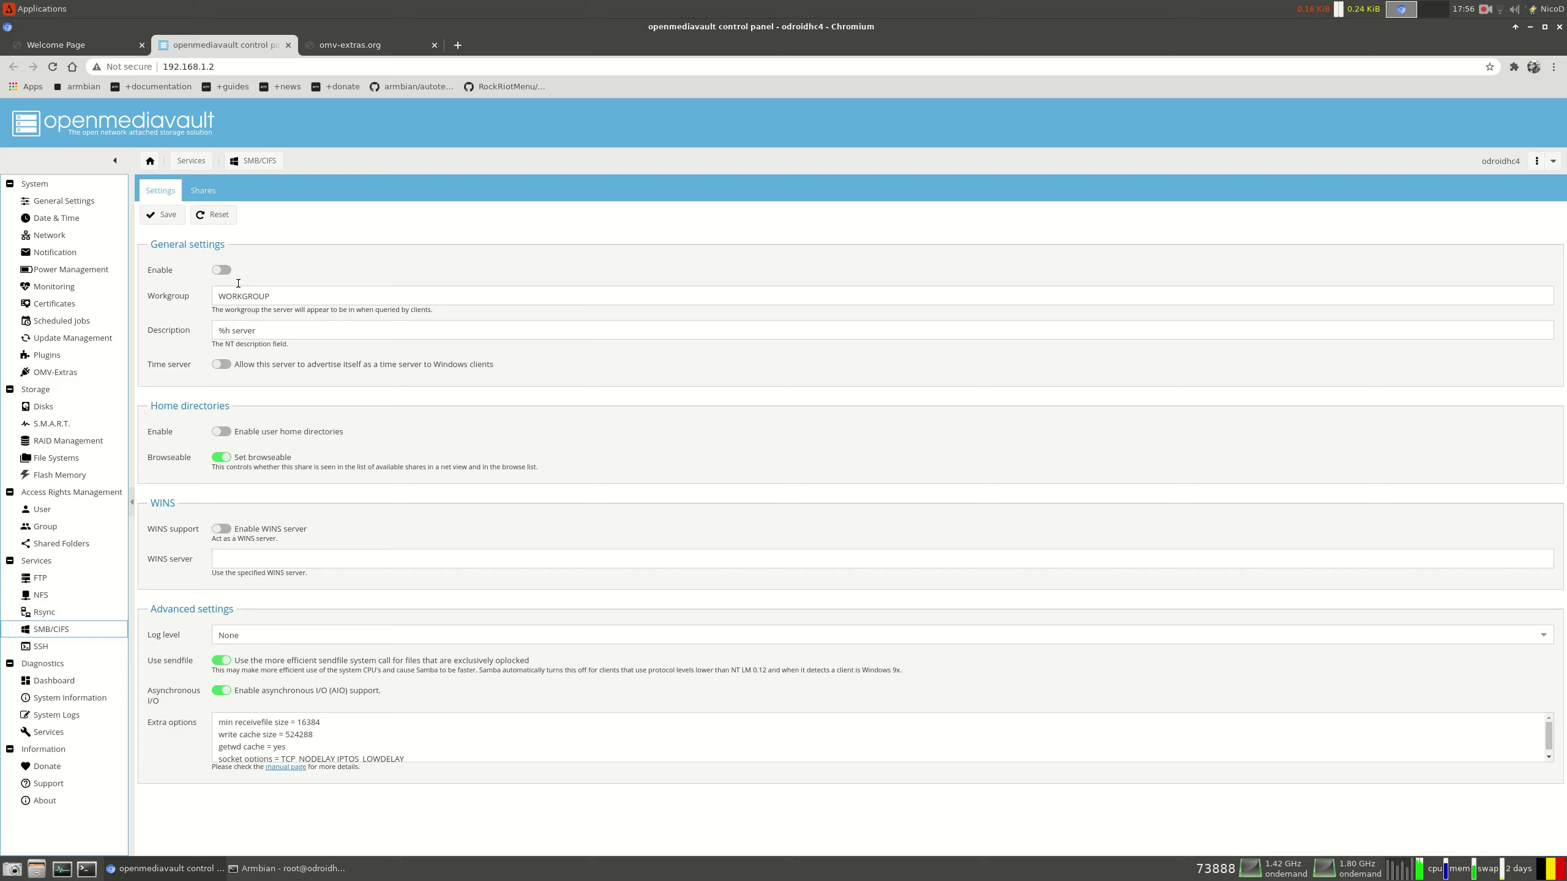
Enable and save the SMB/CIFS service, then apply the change from the Shares tab
click(222, 270)
click(164, 215)
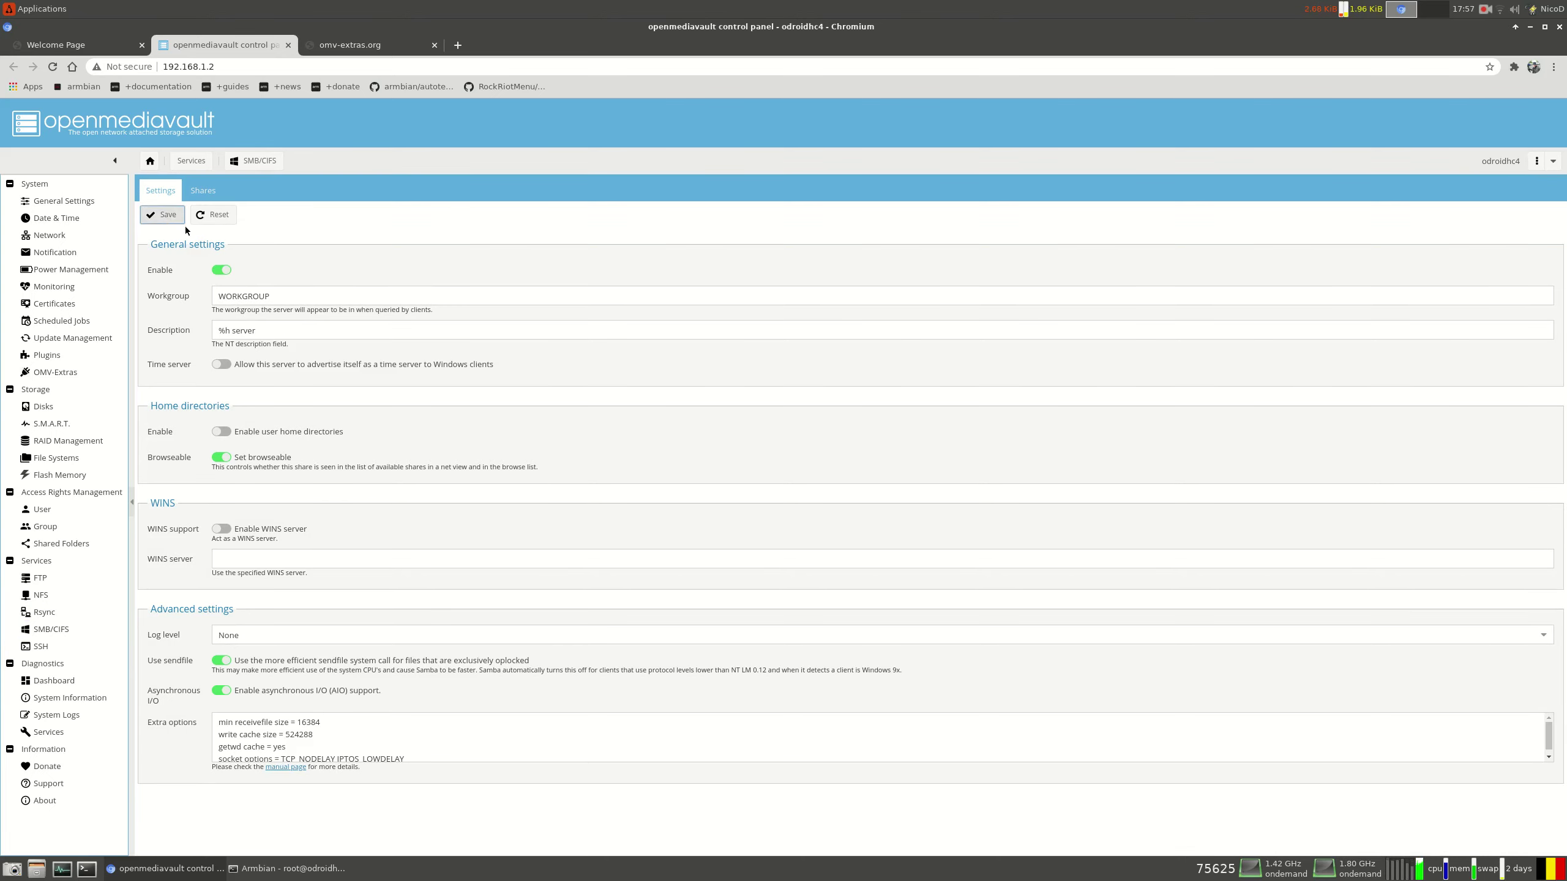
click(203, 191)
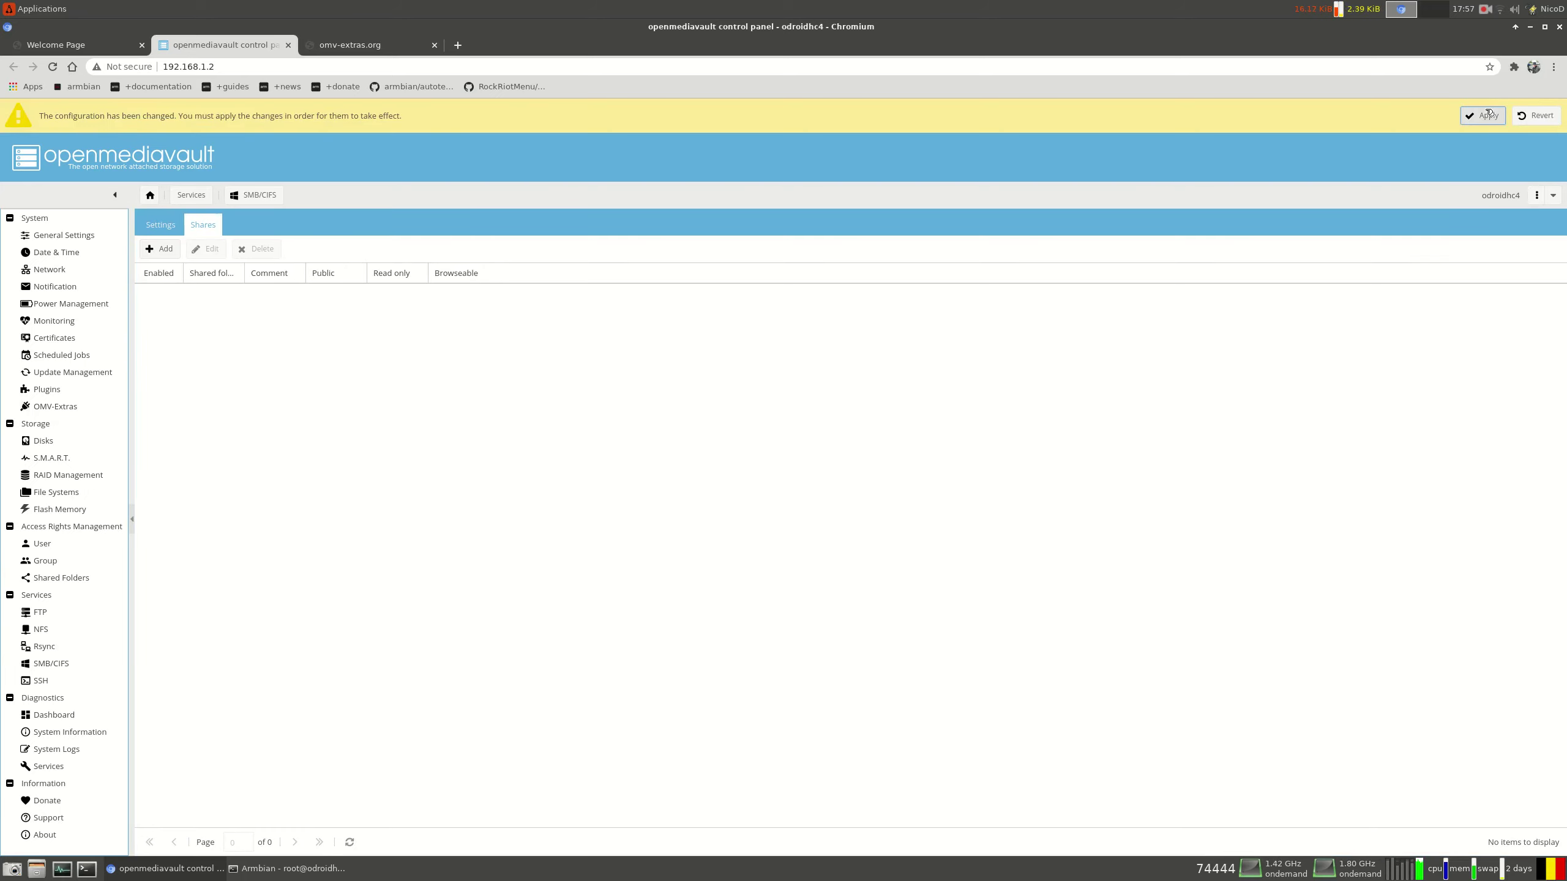
click(1483, 115)
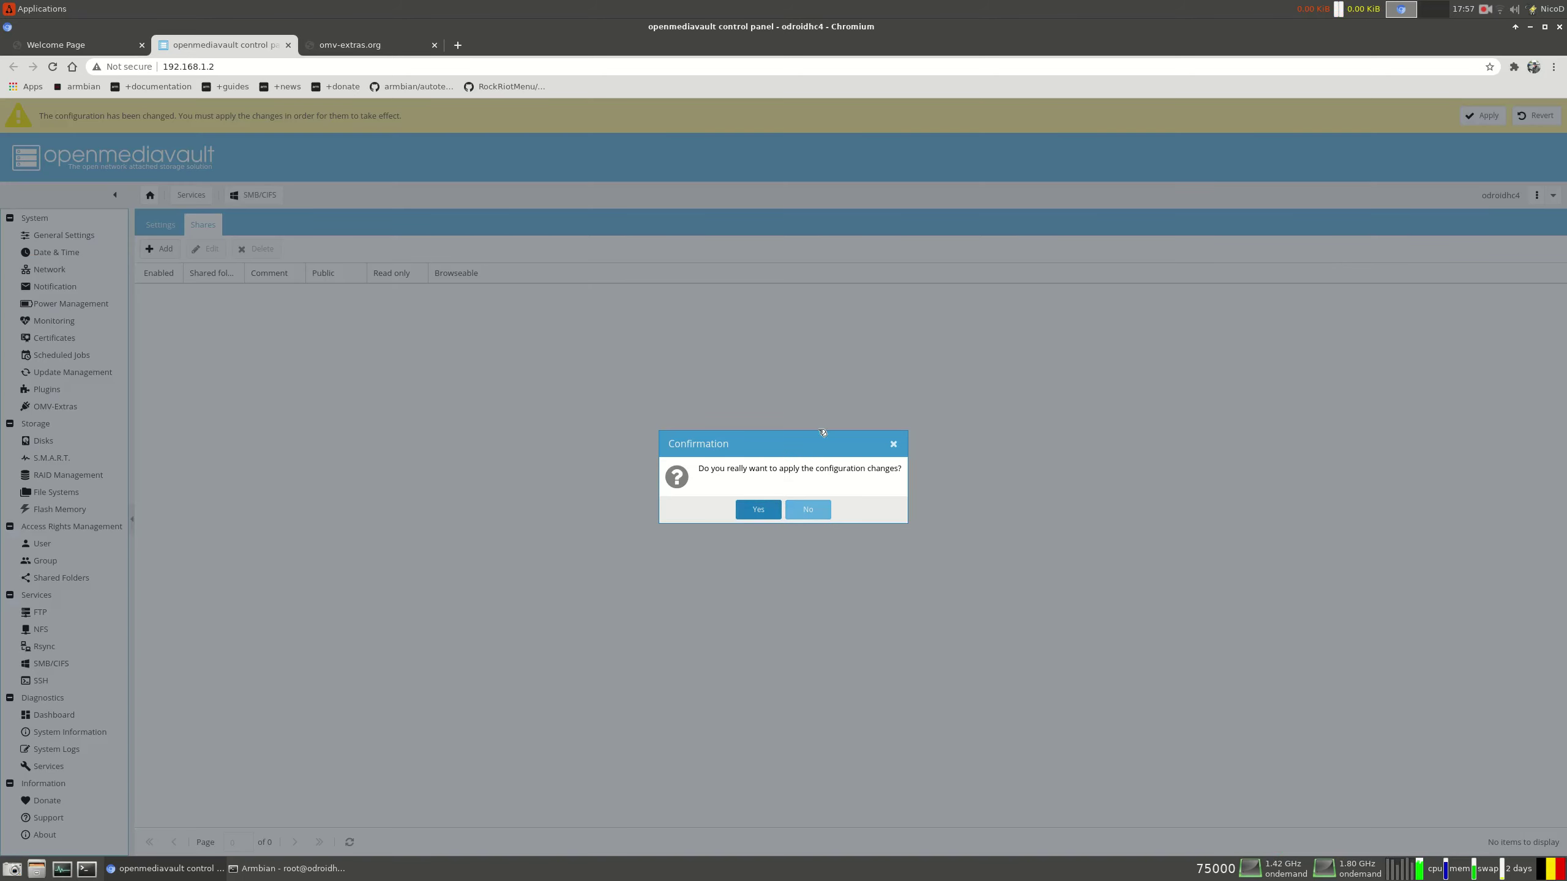
key(Return)
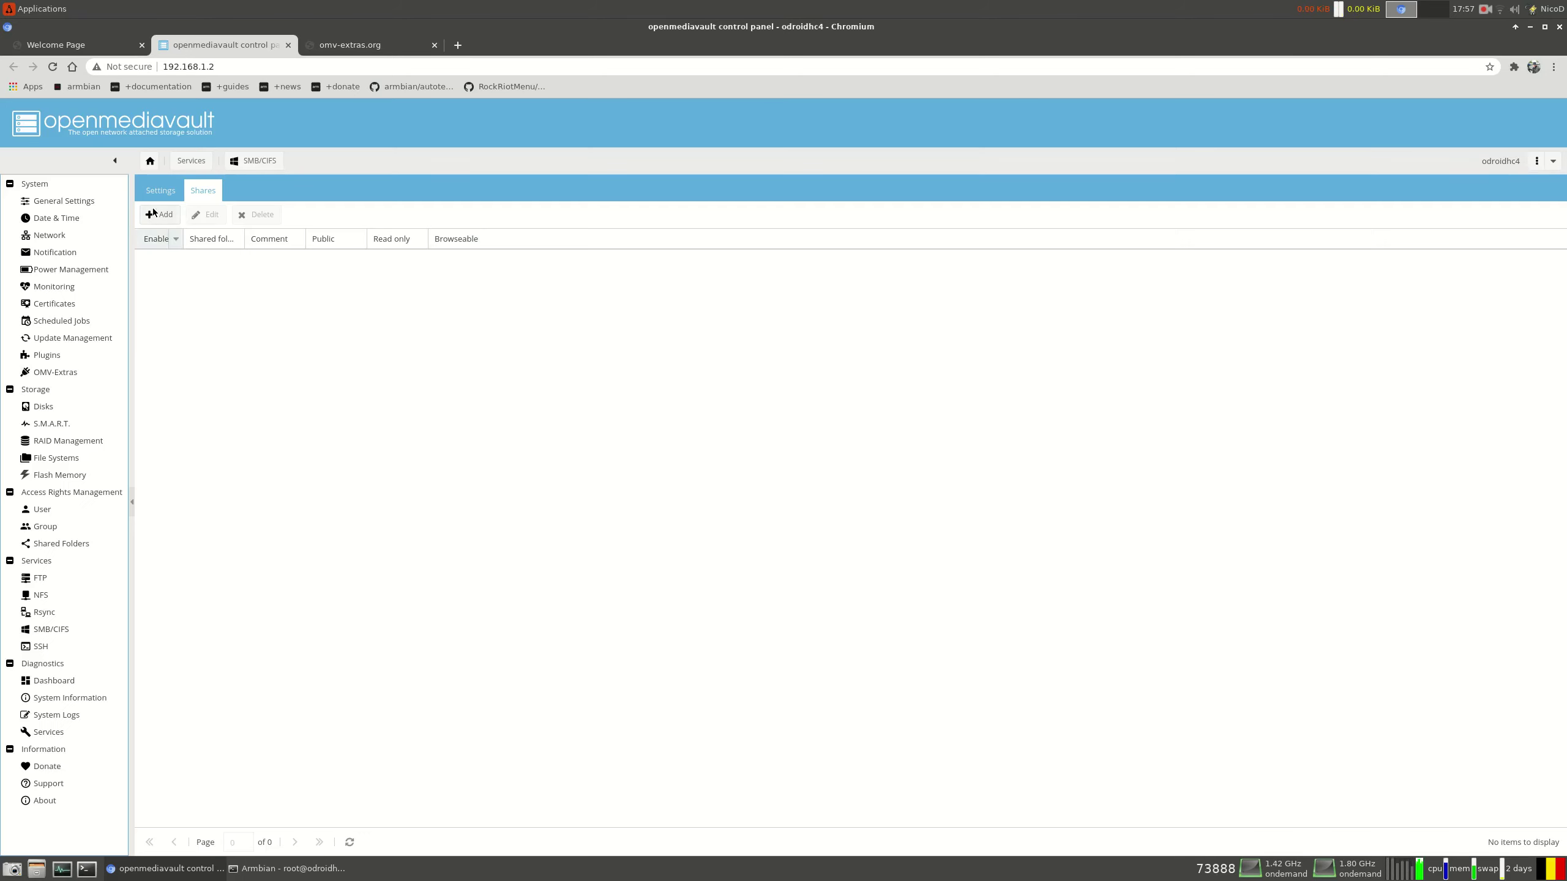
Share the Backup folder over SMB with comment BackupSMB and apply the change
click(153, 210)
click(936, 421)
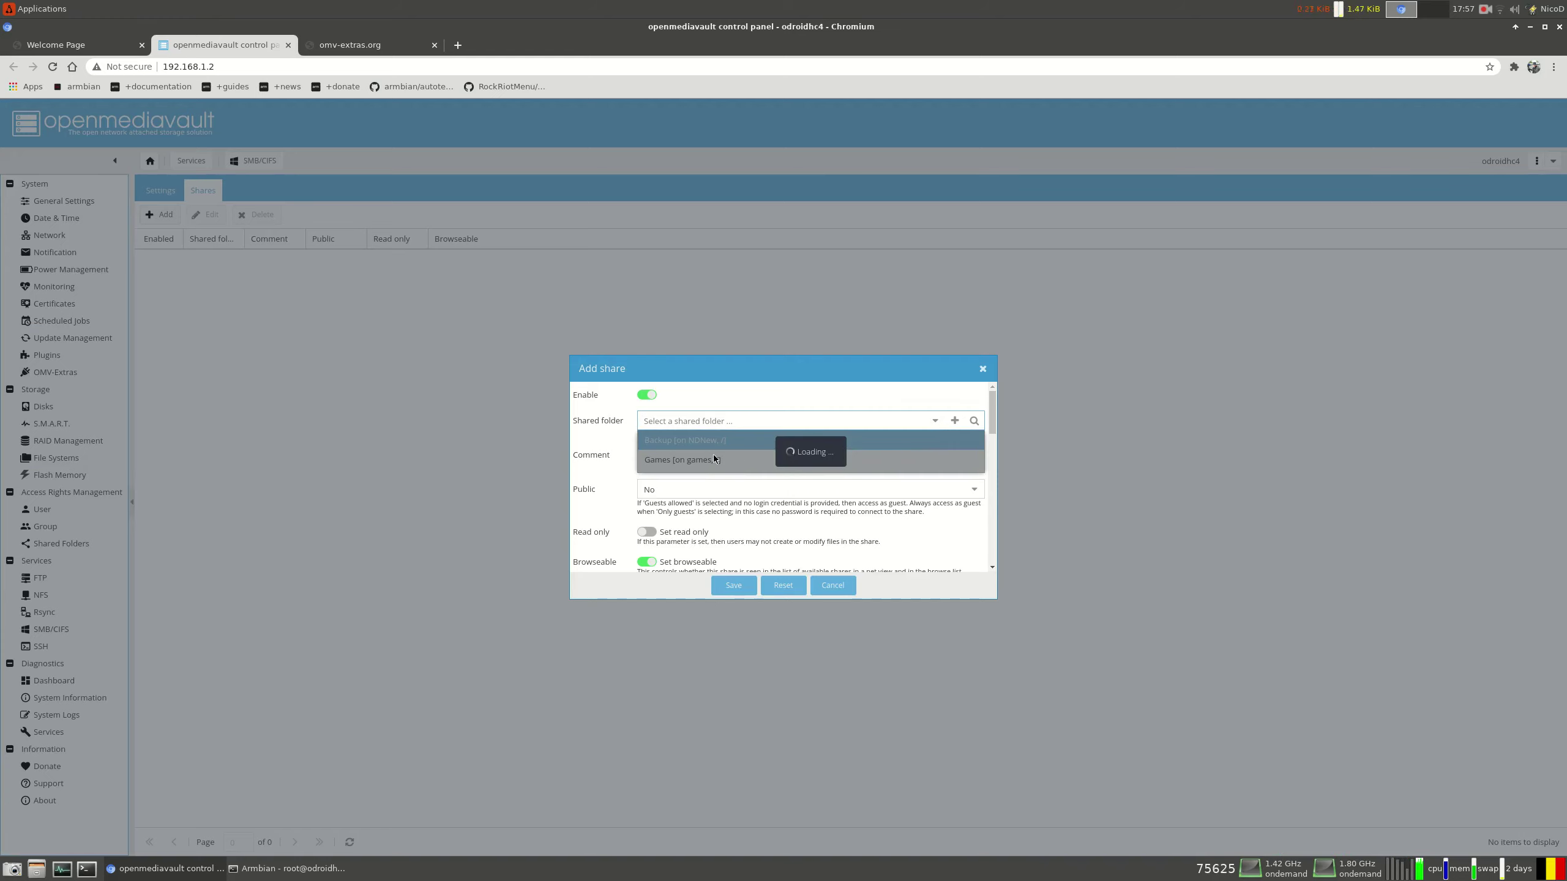
click(702, 440)
click(692, 450)
text(Backu)
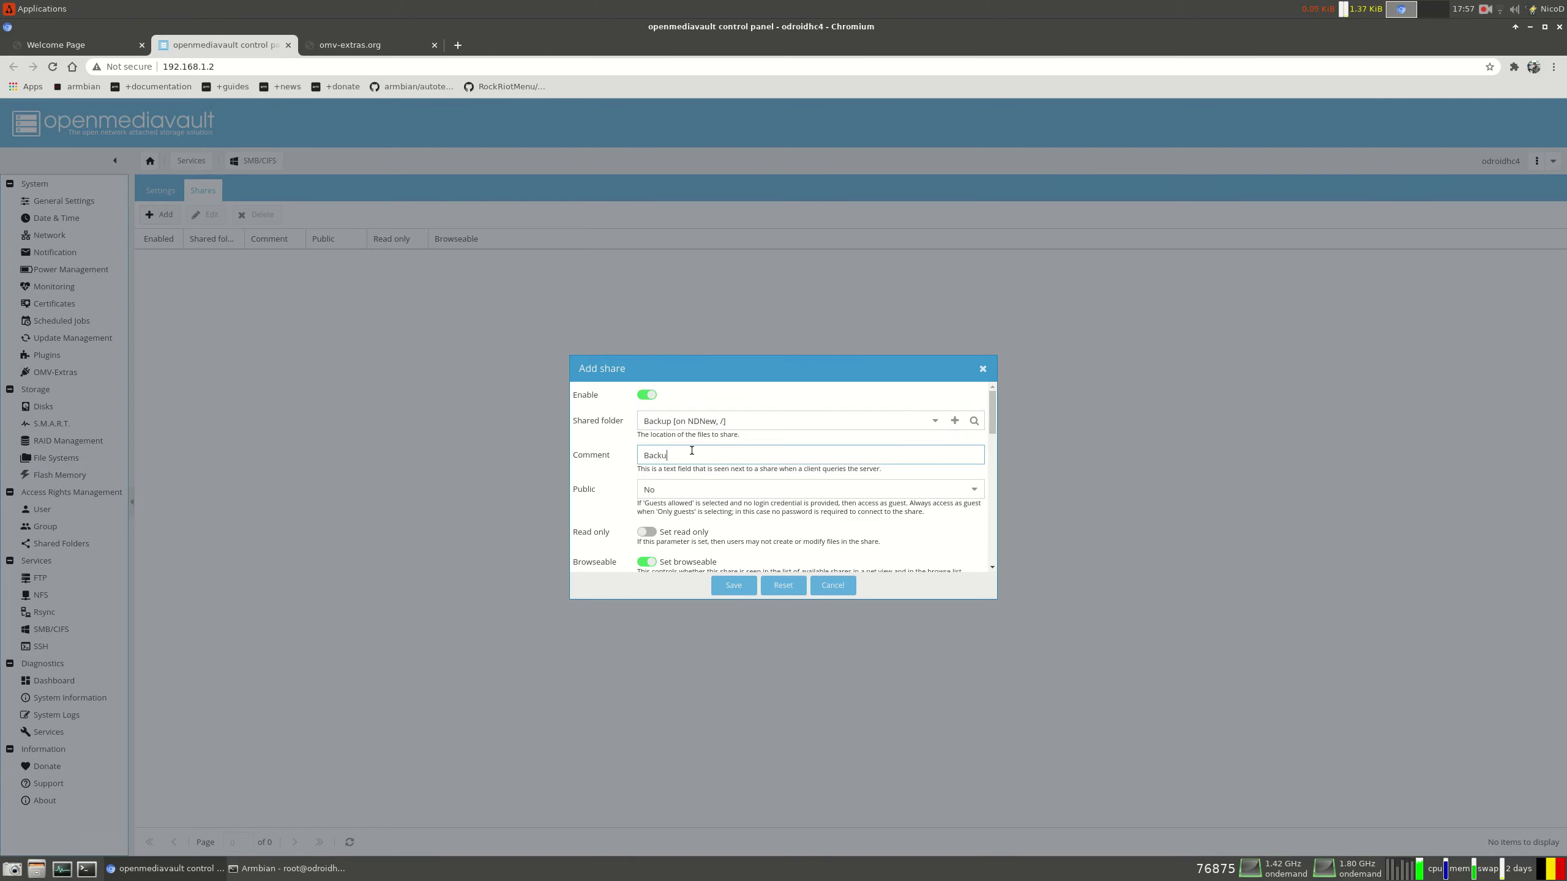
text(pSMB)
scroll(774, 545, down, 5)
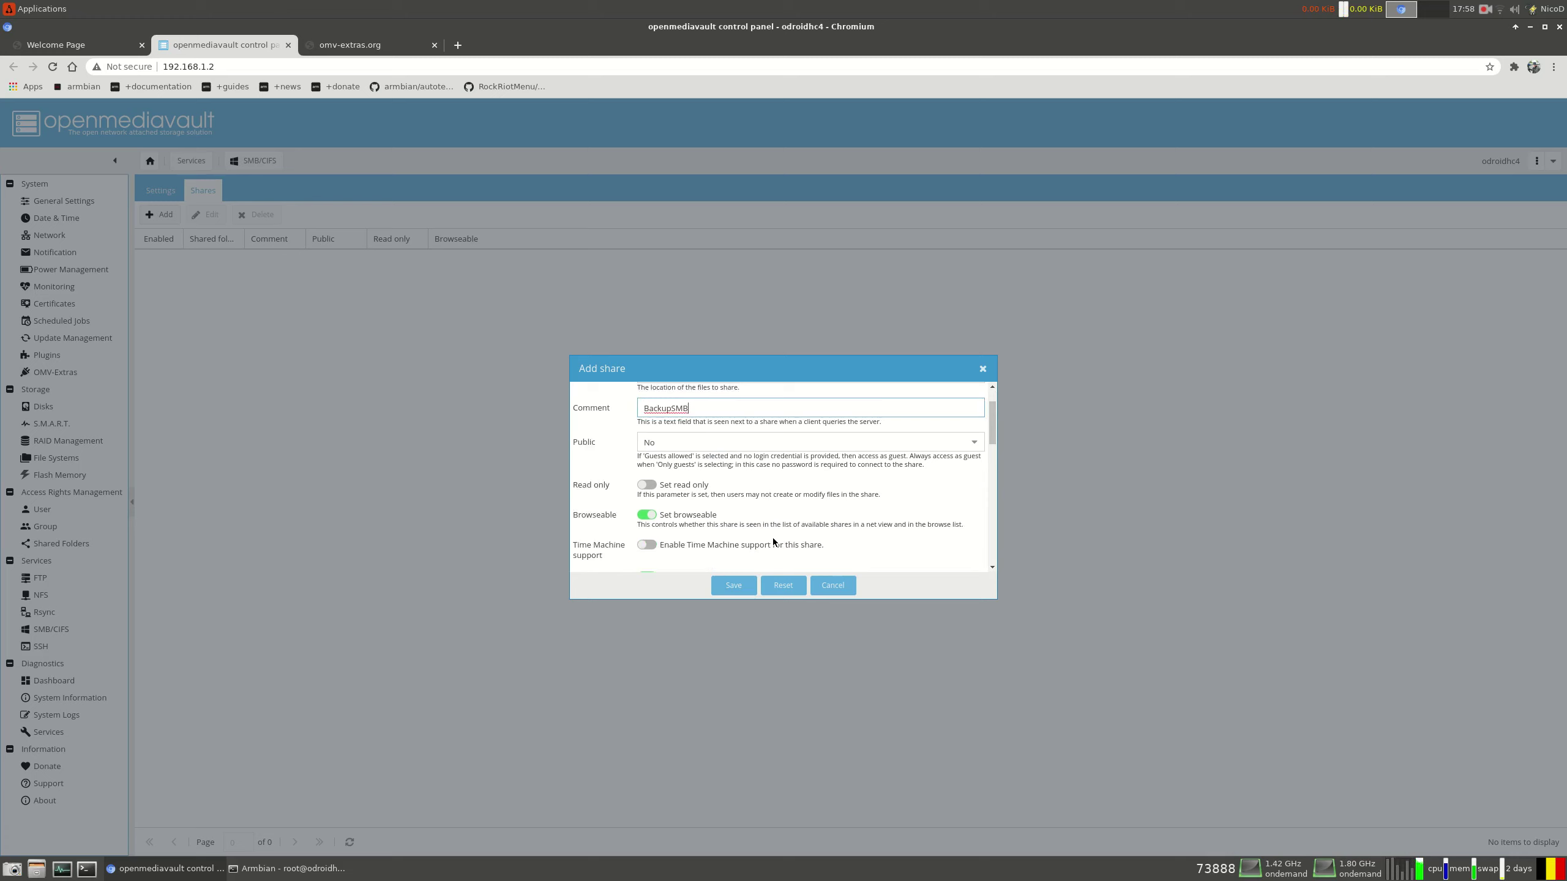
click(734, 585)
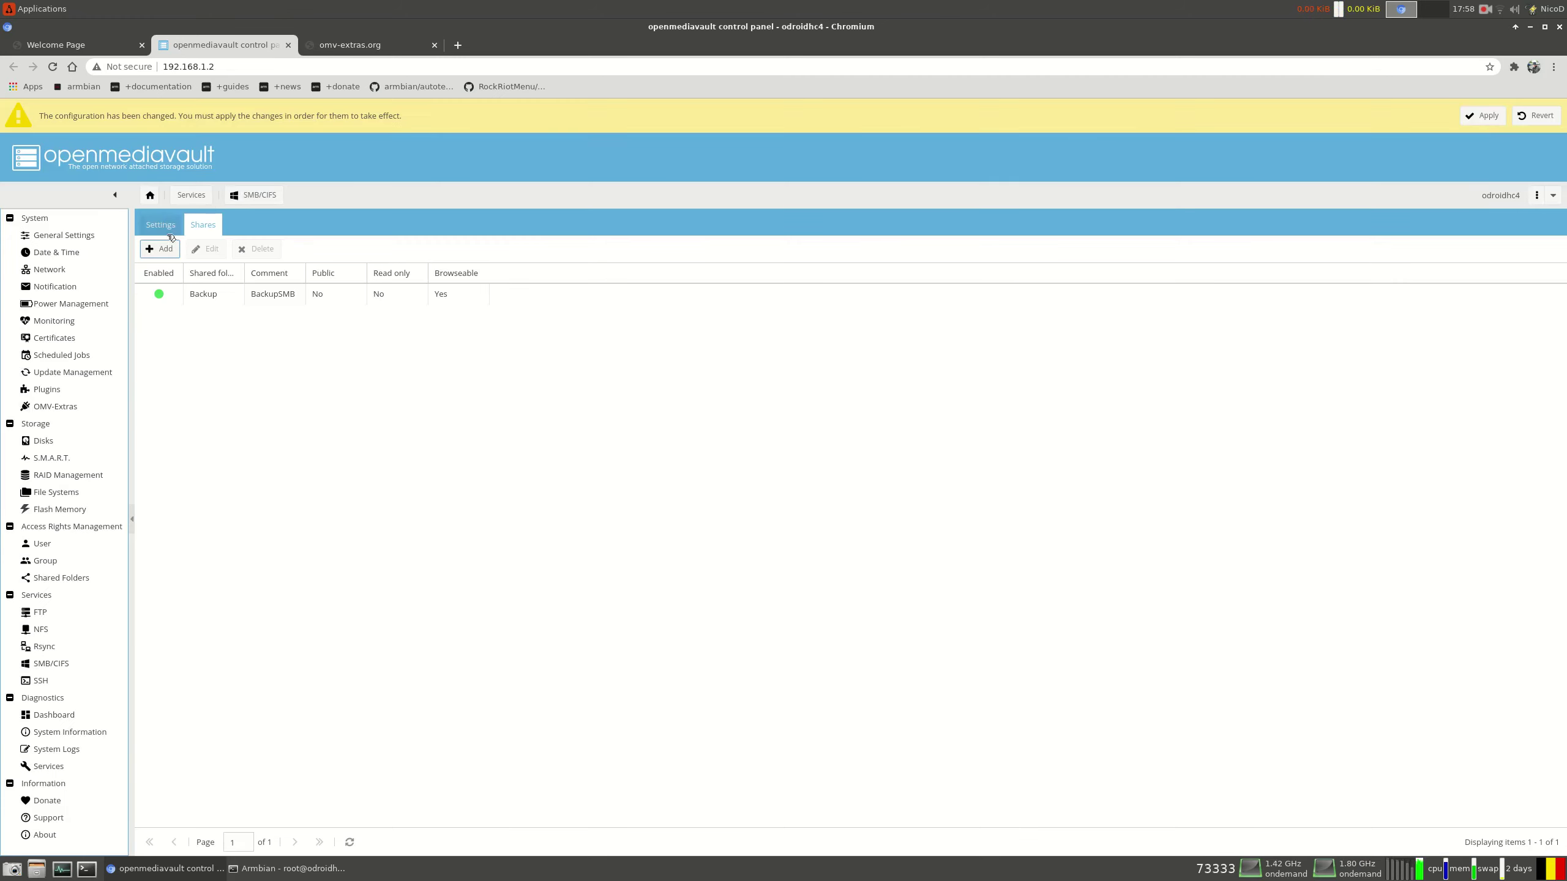
click(1482, 116)
key(Return)
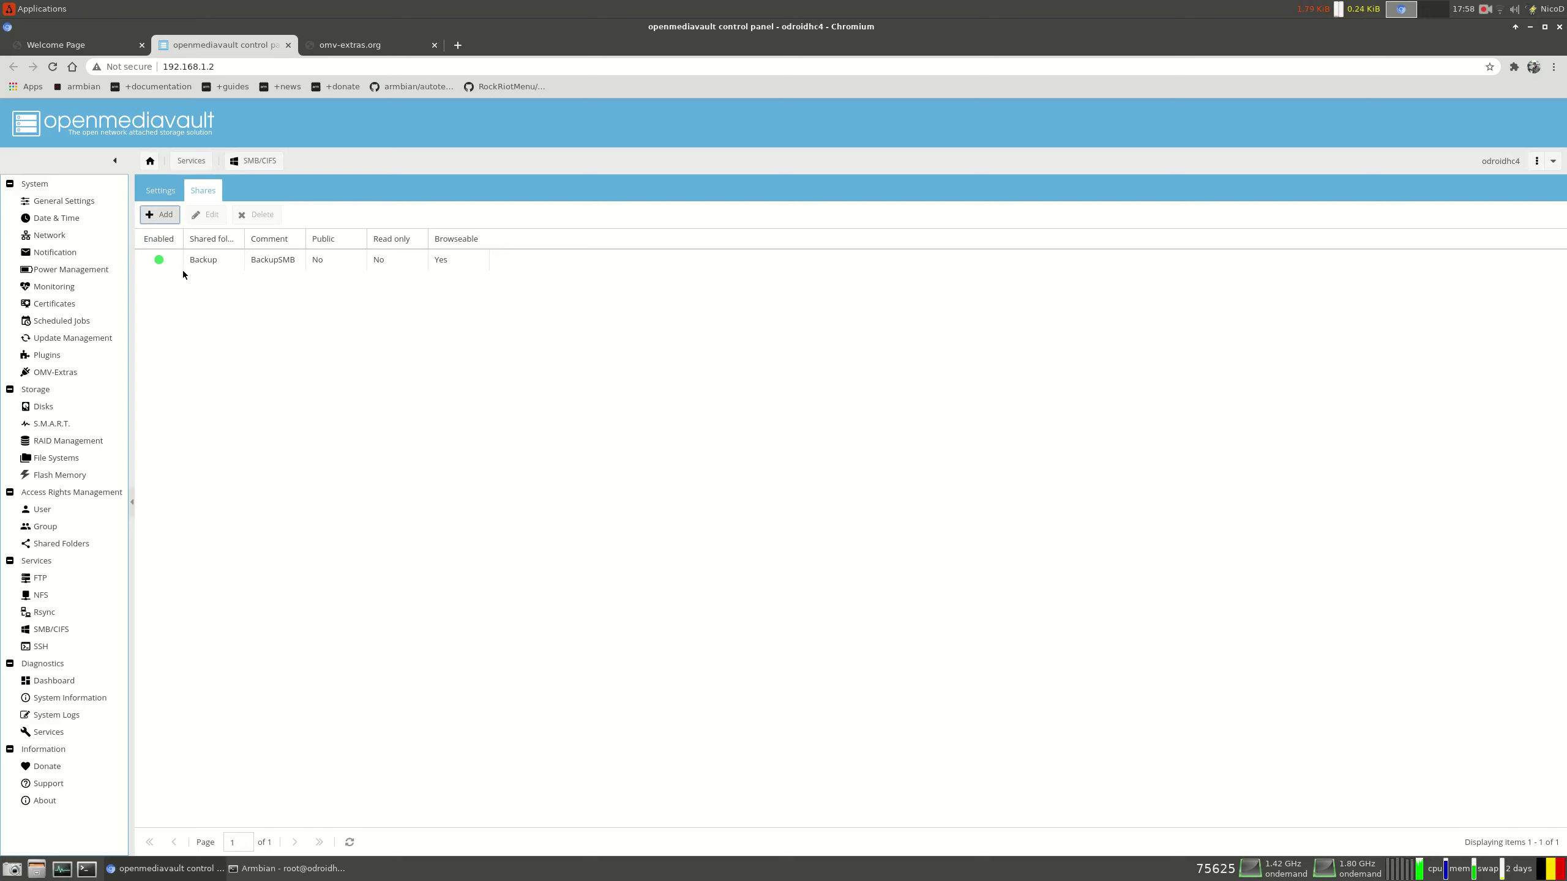
Share the Games folder over SMB with comment GamesSMB and apply the change
click(159, 214)
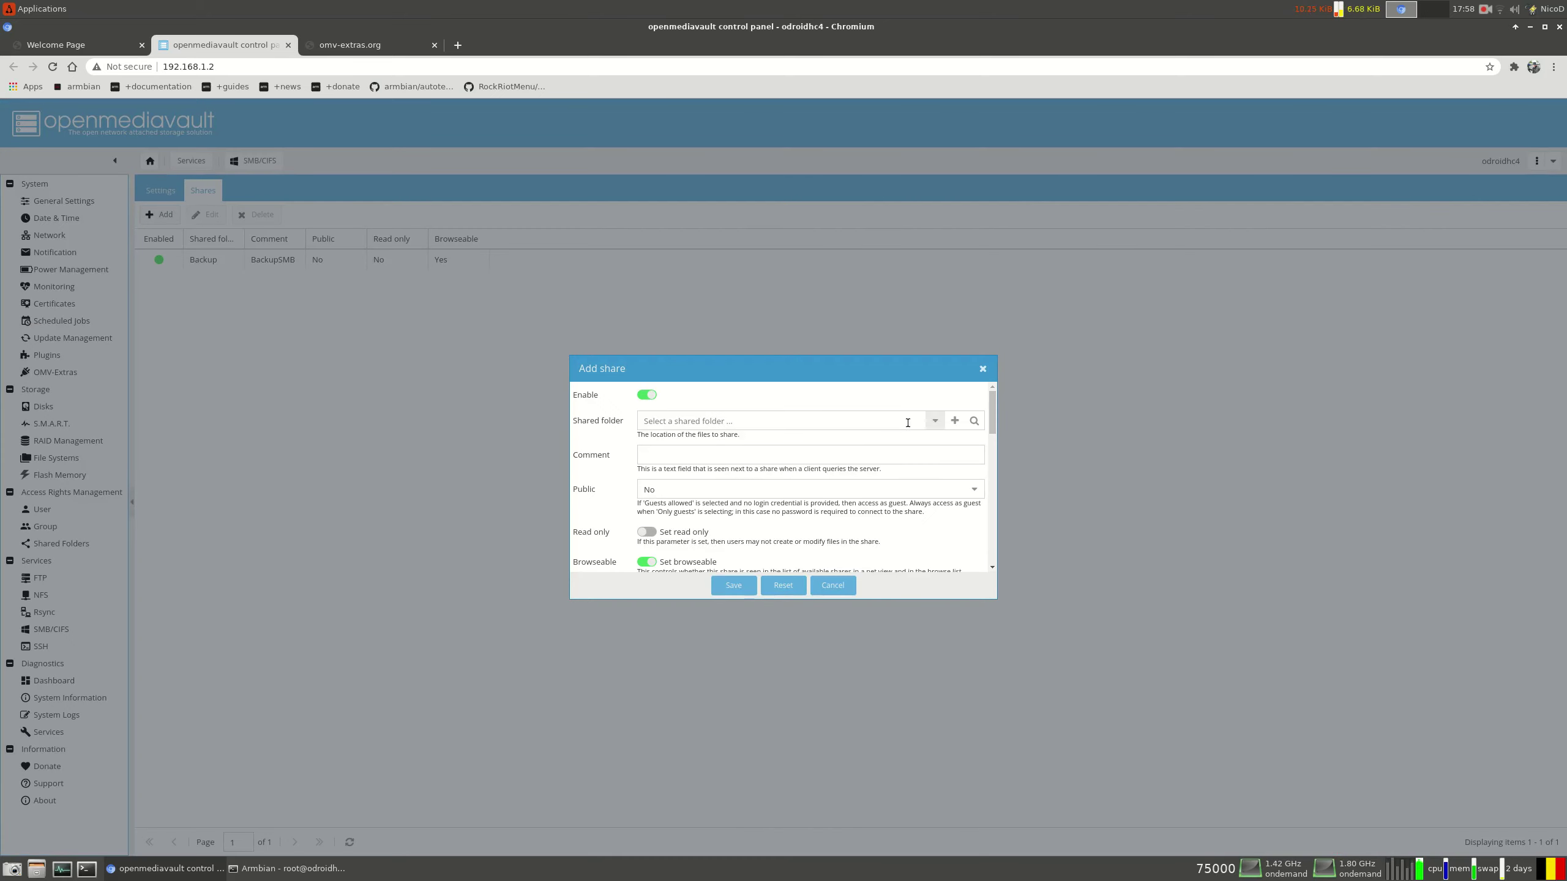
click(936, 420)
click(716, 459)
click(716, 459)
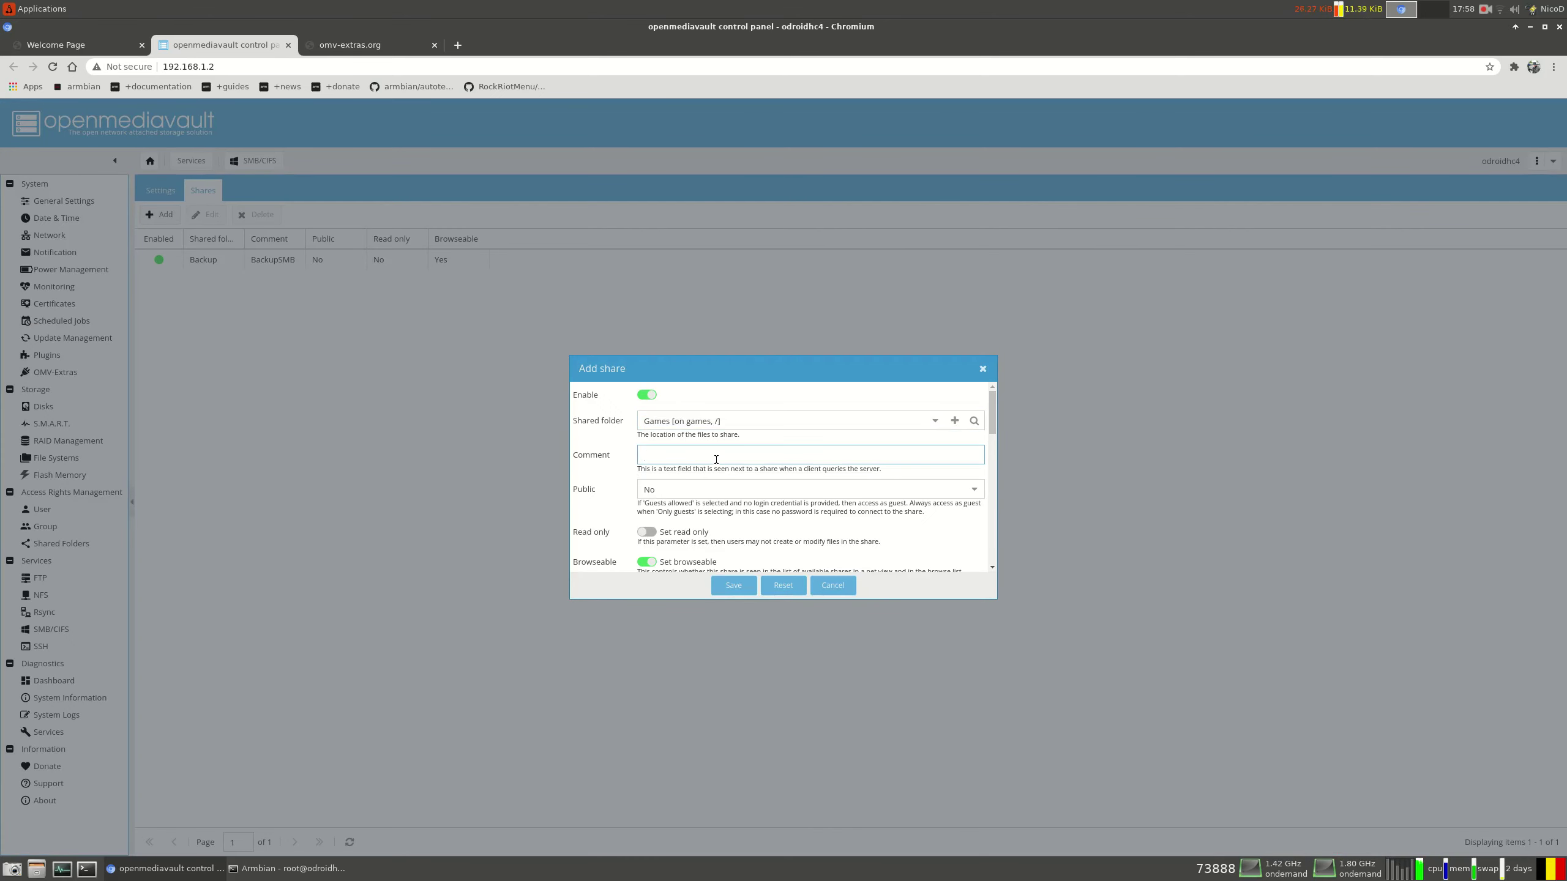
text(GamesSMB)
click(733, 586)
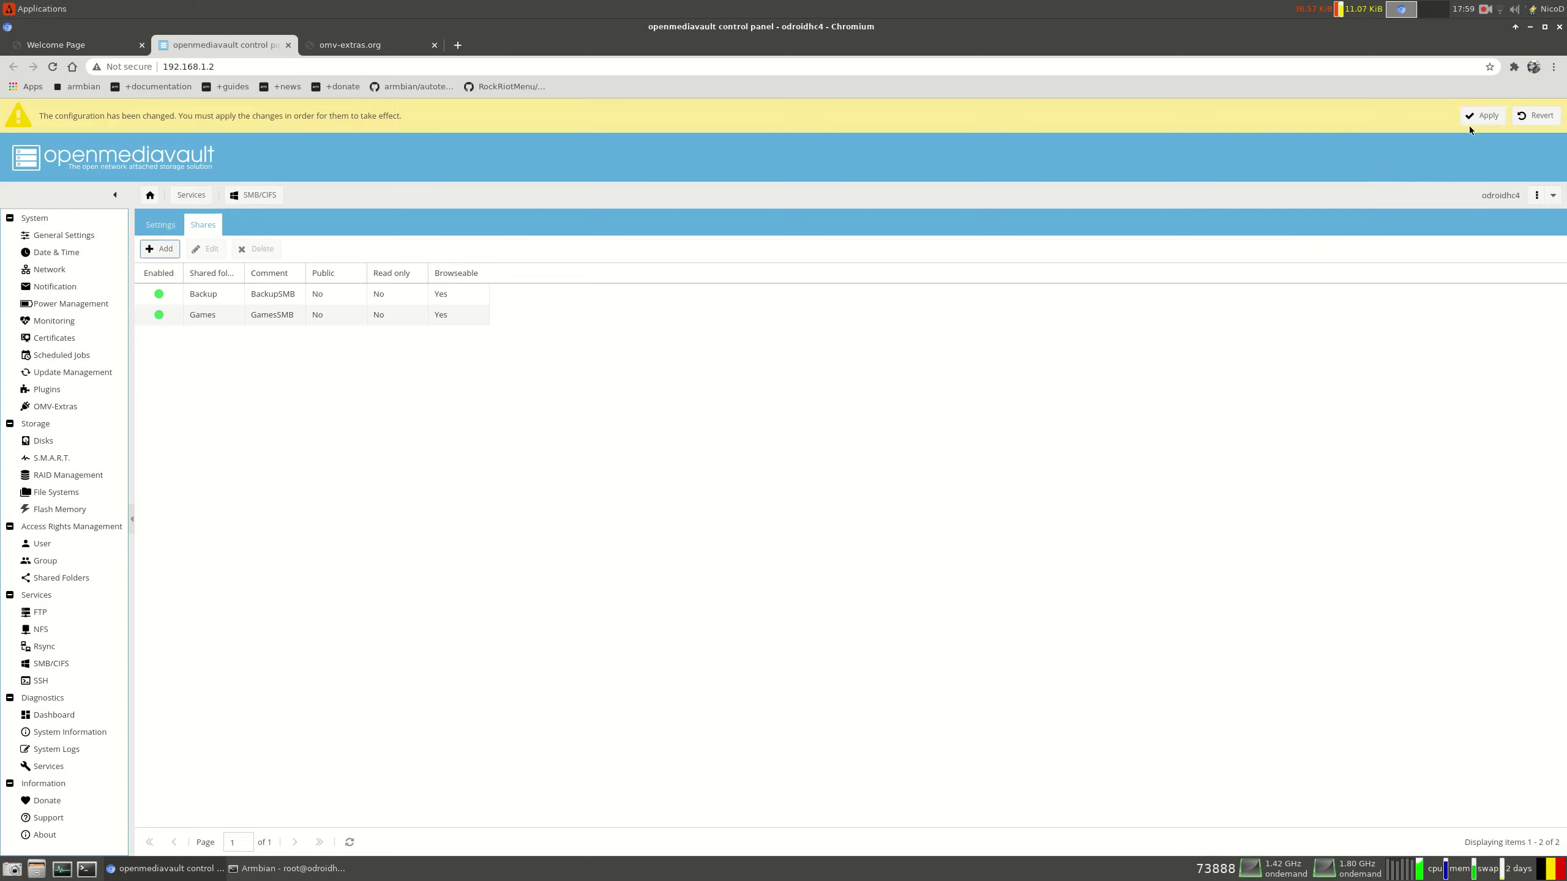
click(1483, 116)
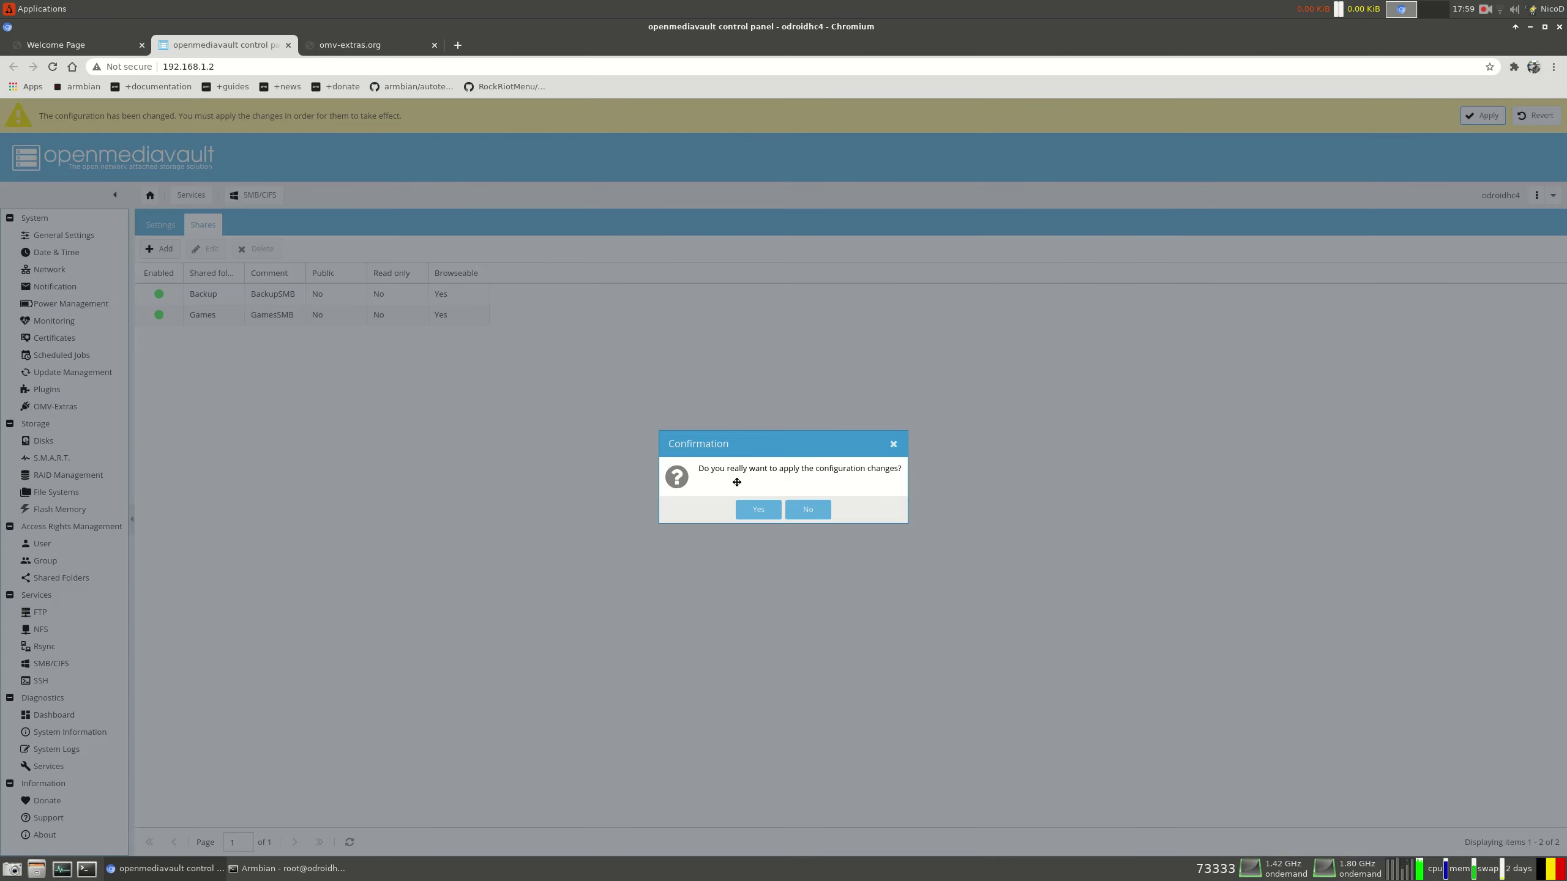
click(771, 505)
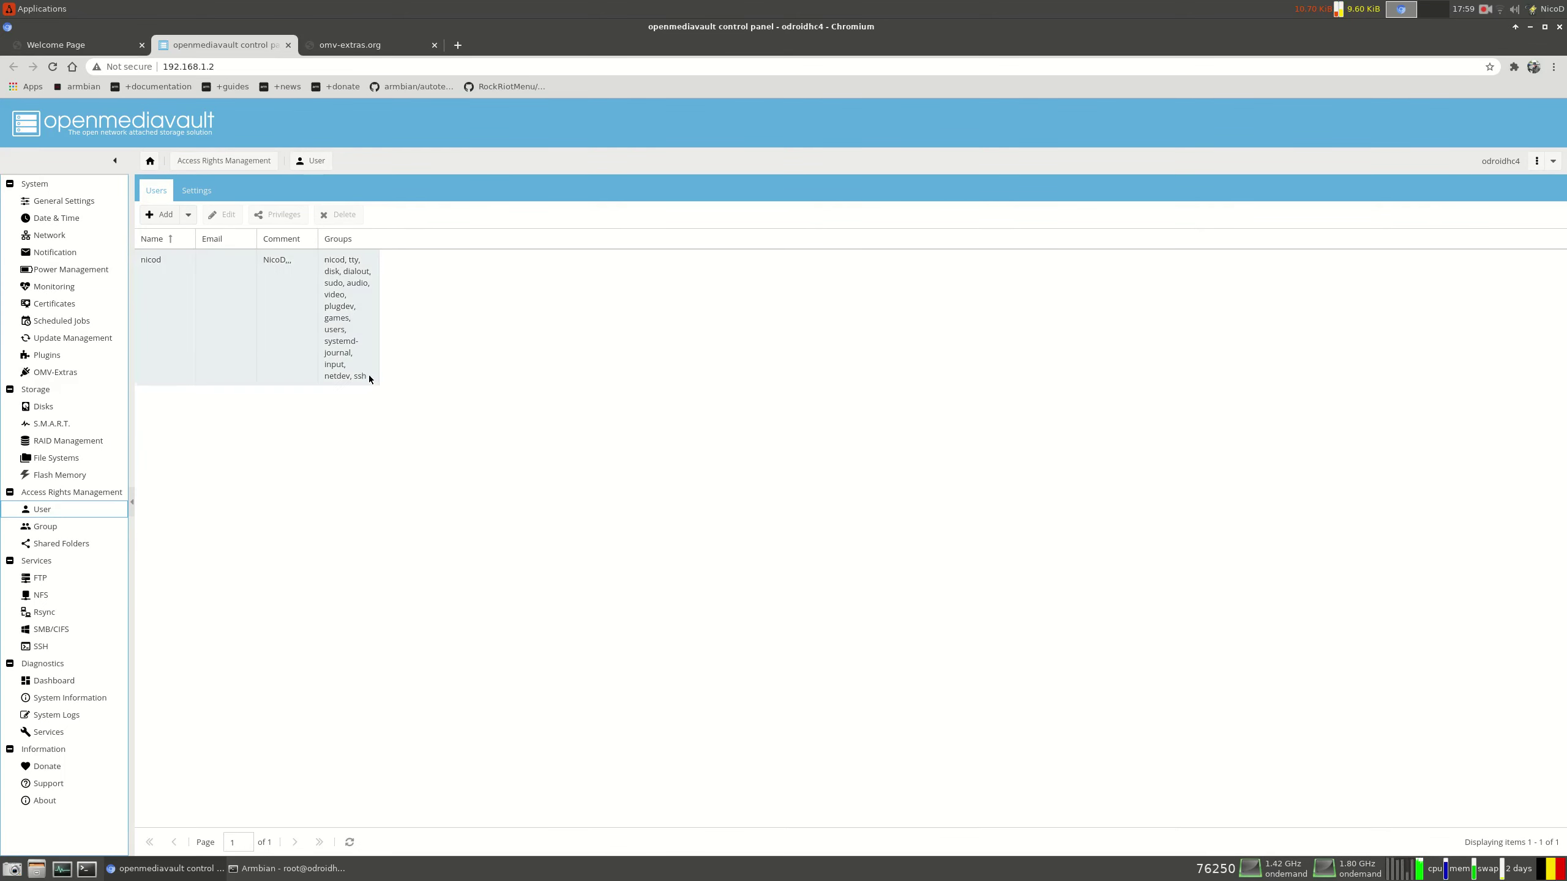
Enter and confirm a new password for the existing user account, save it, and apply
click(166, 280)
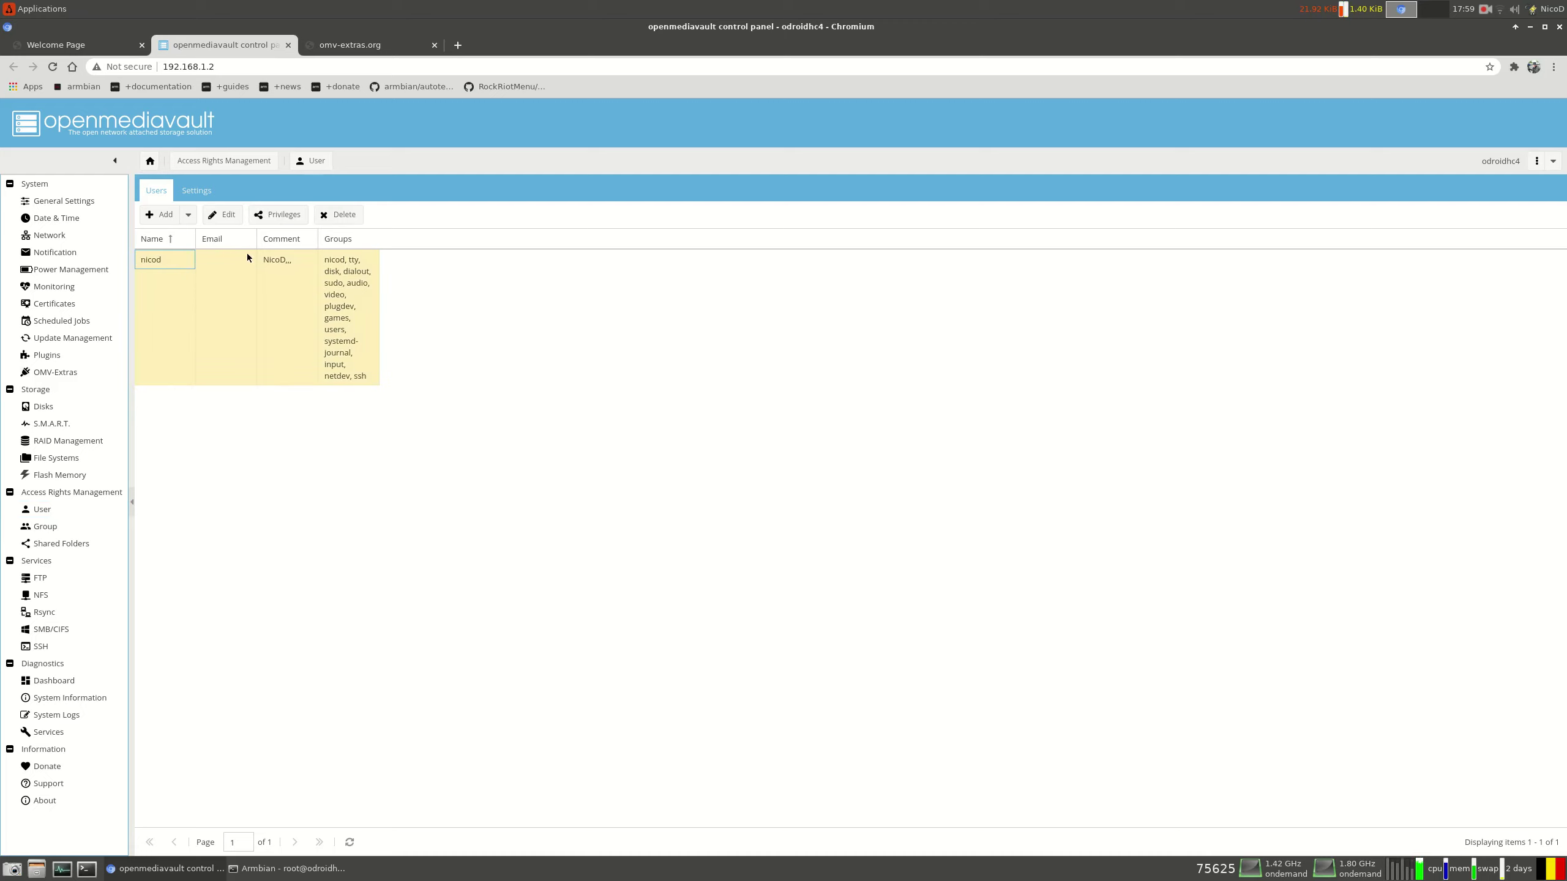
click(224, 216)
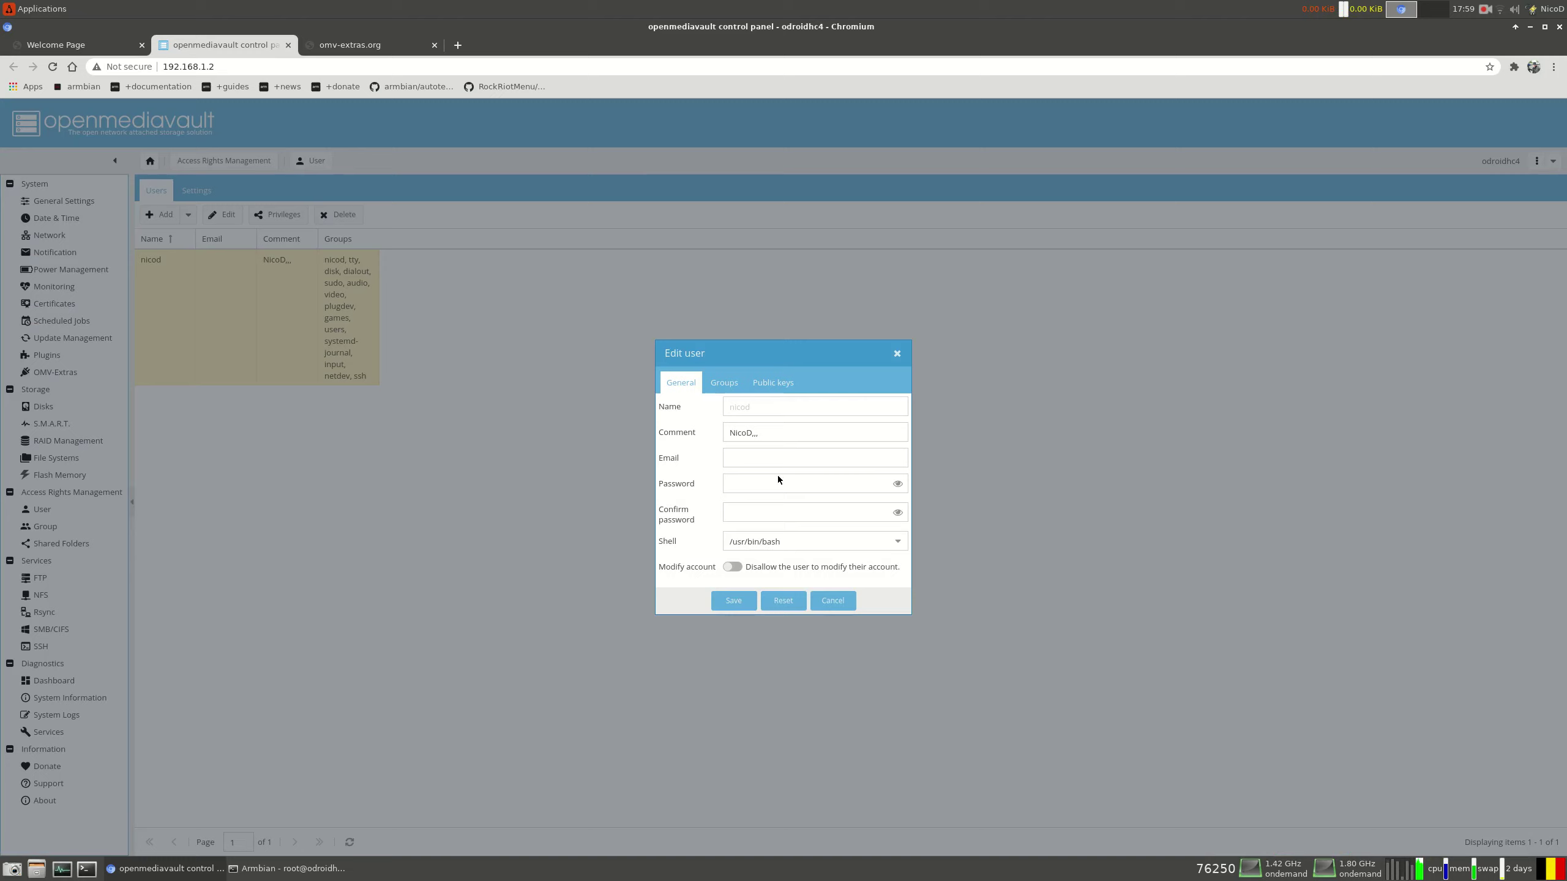
click(773, 482)
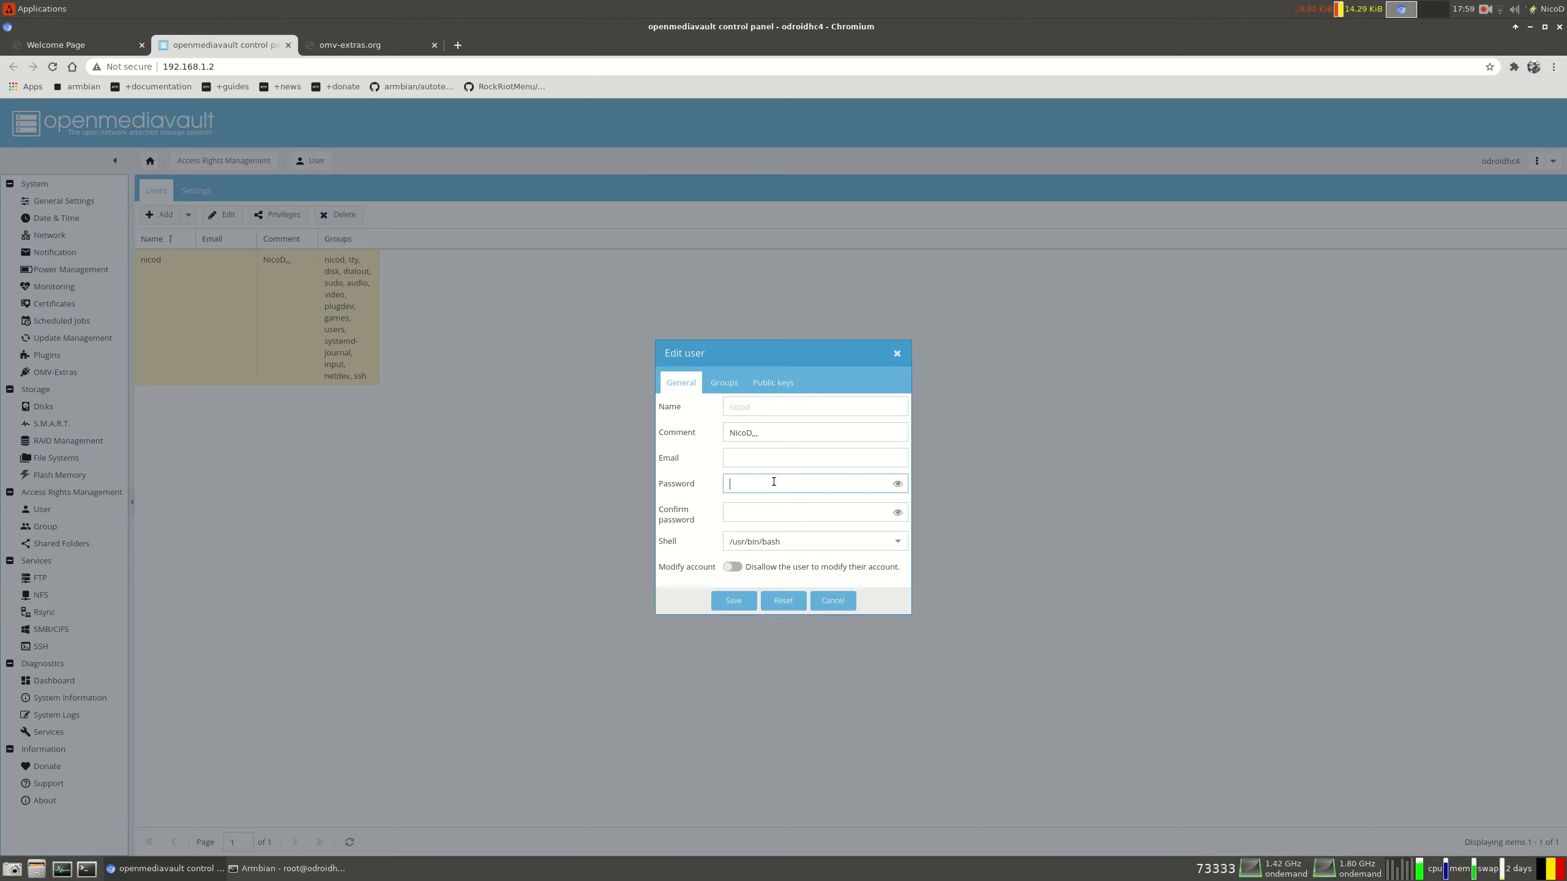
text(********)
key(Tab)
text(********)
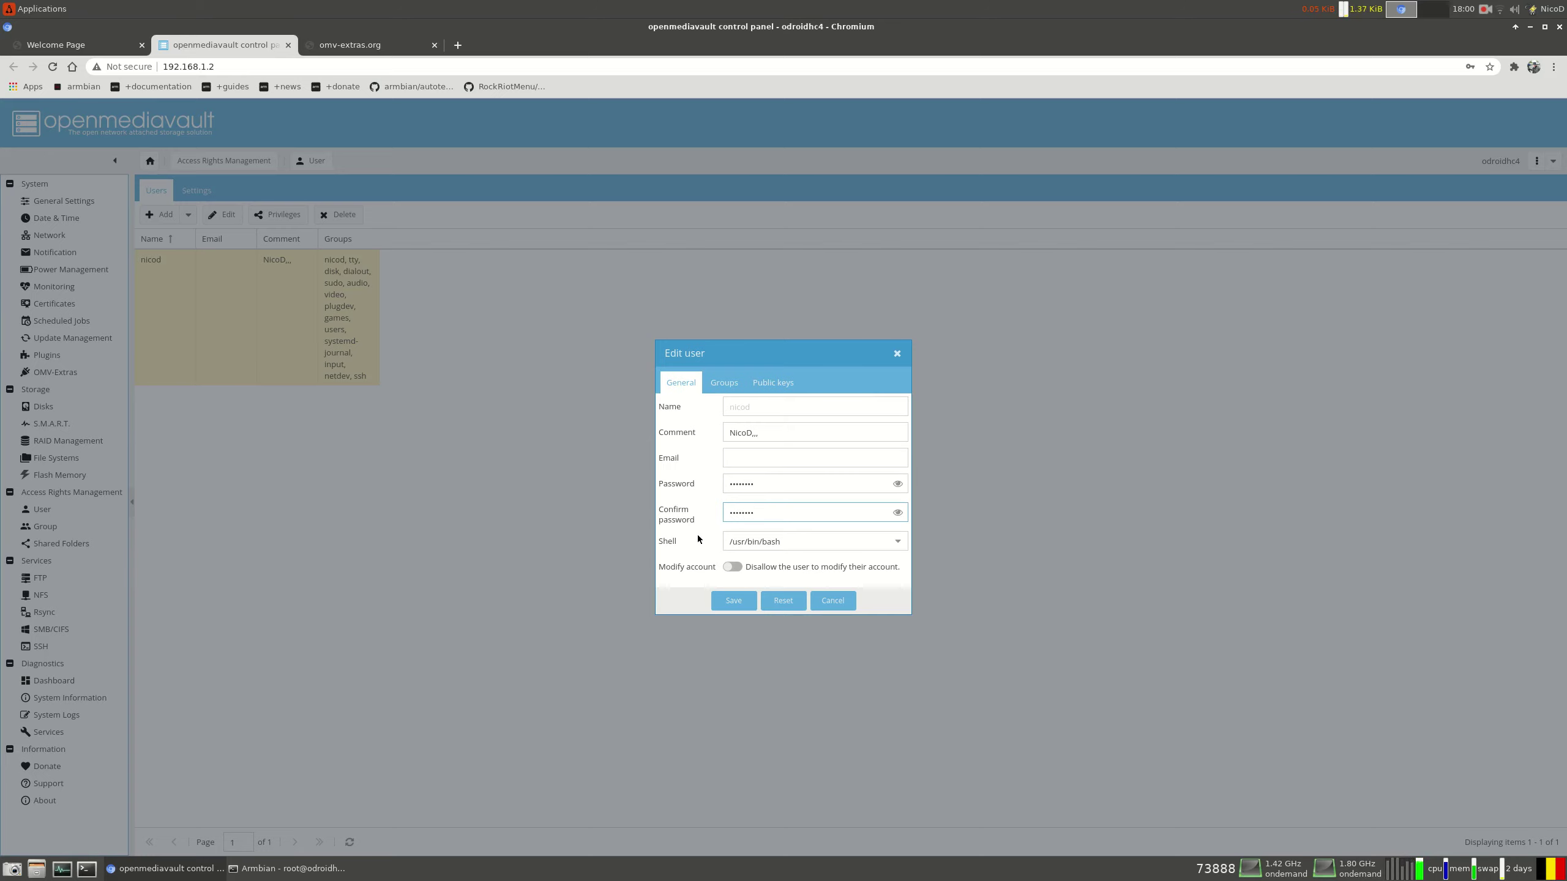
click(733, 600)
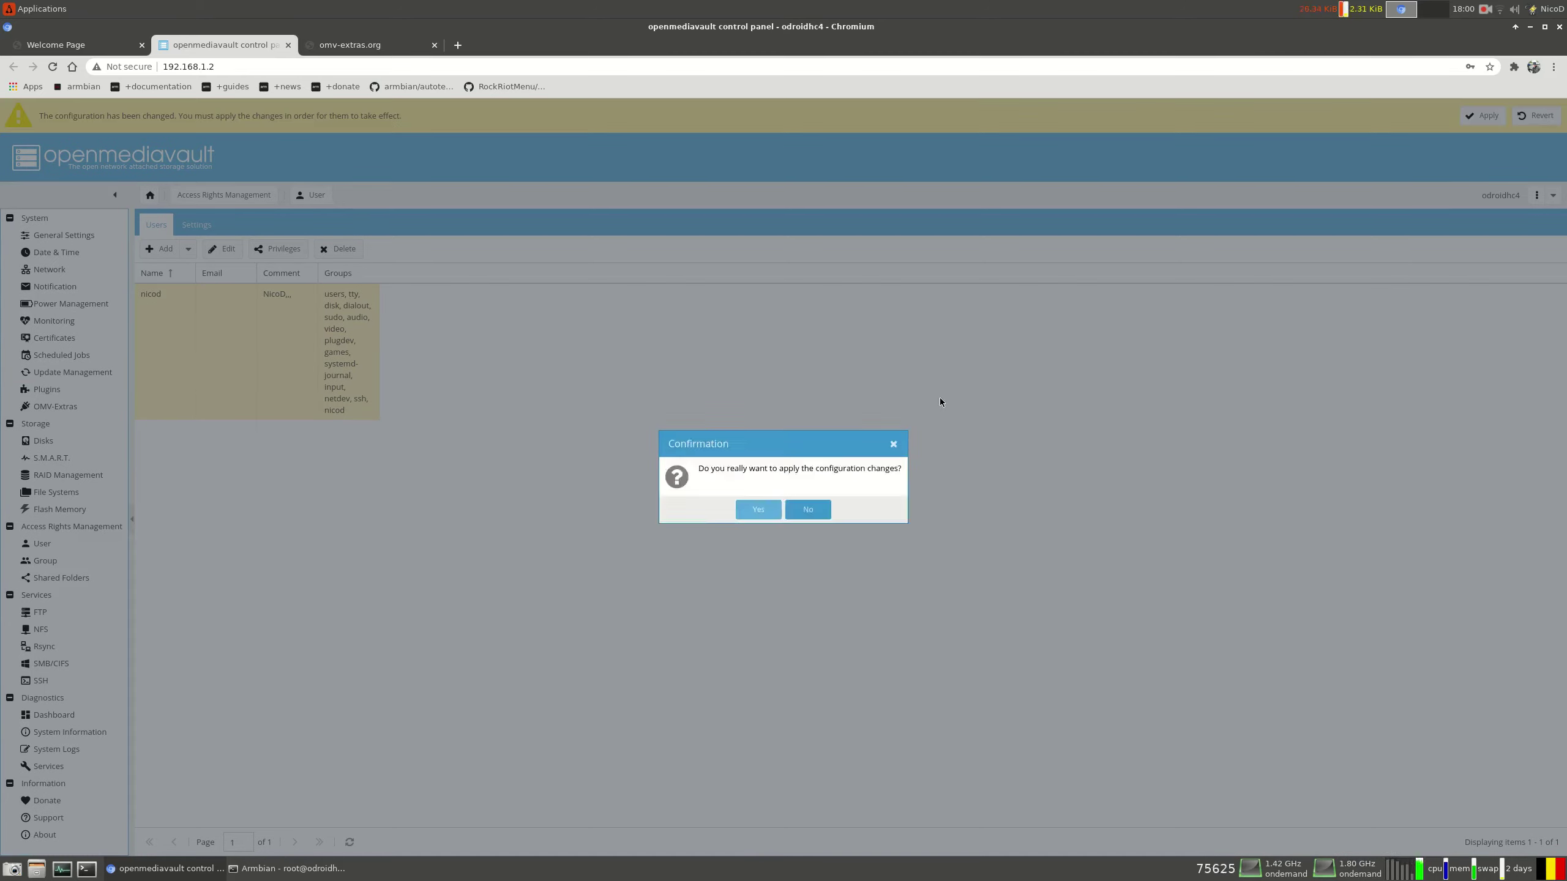
key(Return)
click(37, 868)
click(74, 781)
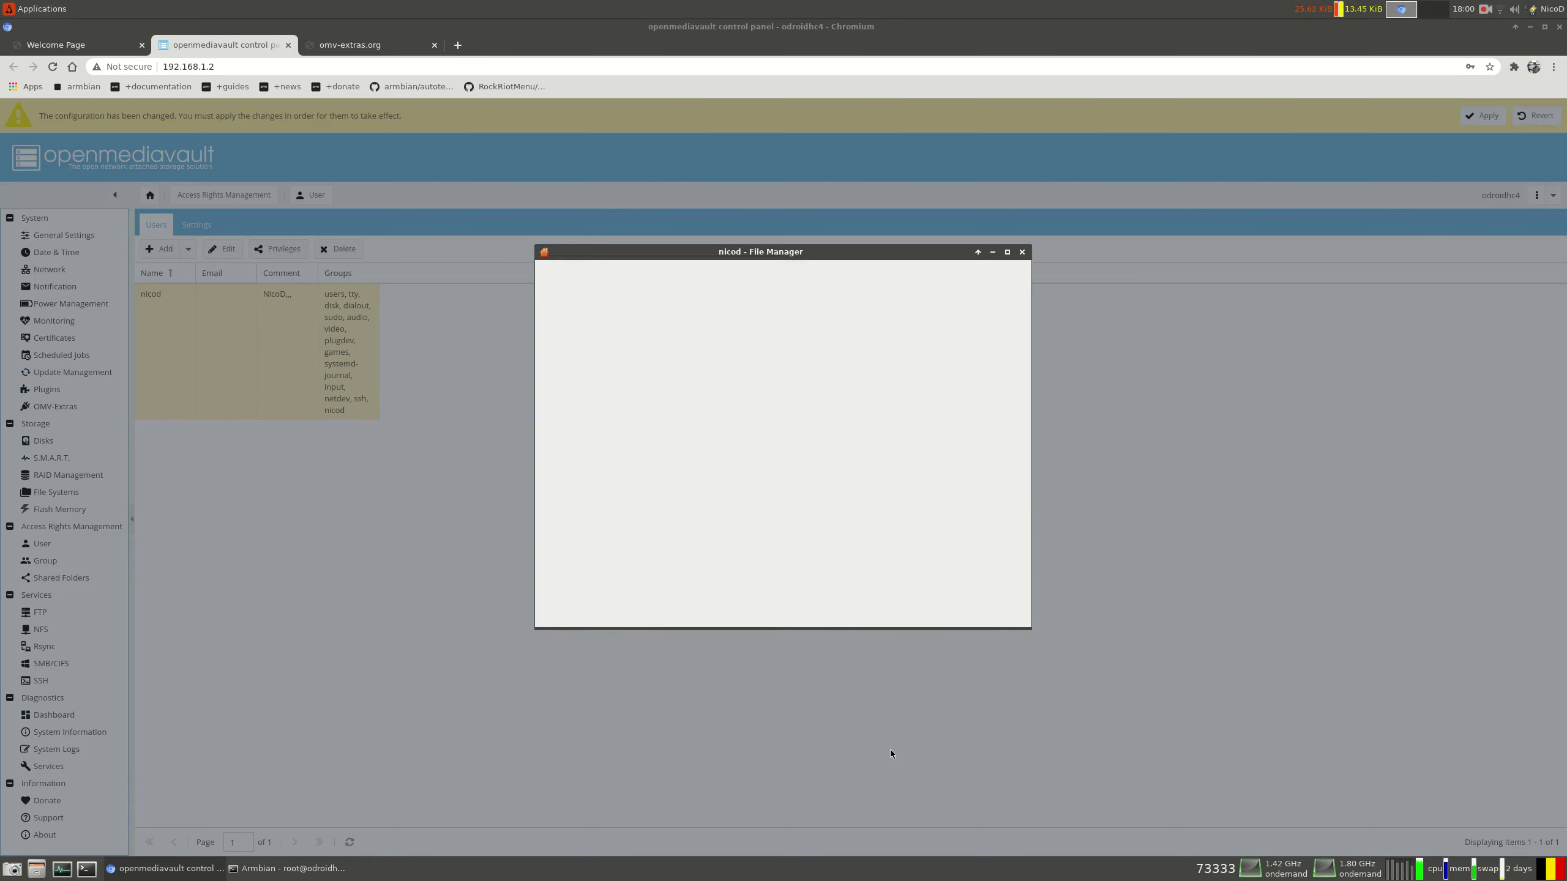
Disconnect the old /backup/ mount and navigate Windows Network > WORKGROUP into the ODROIDHC4 server
right_click(1030, 512)
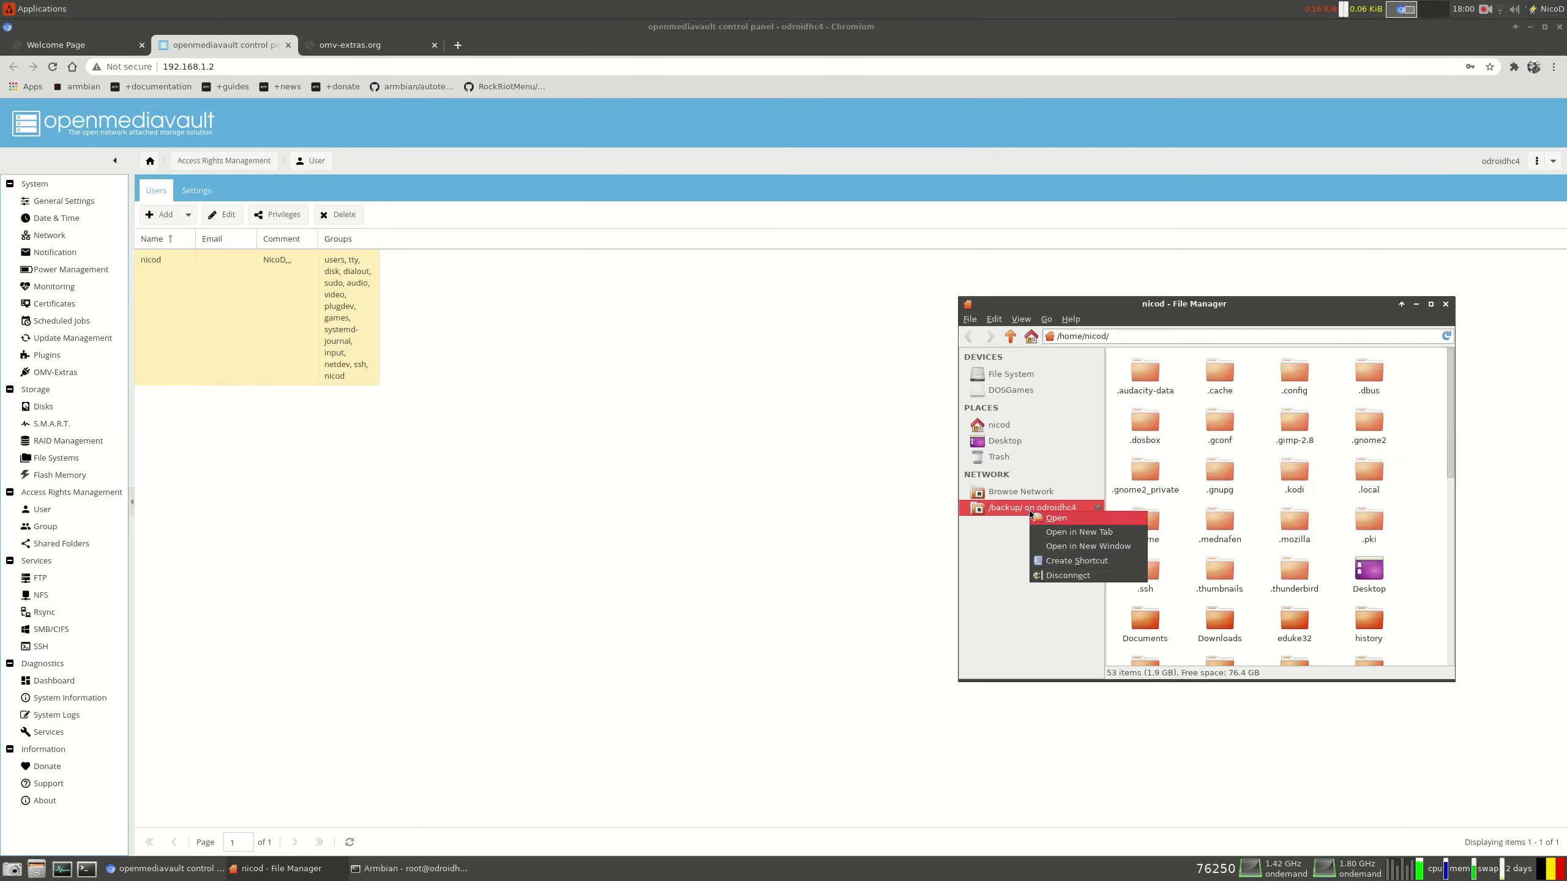
click(1055, 576)
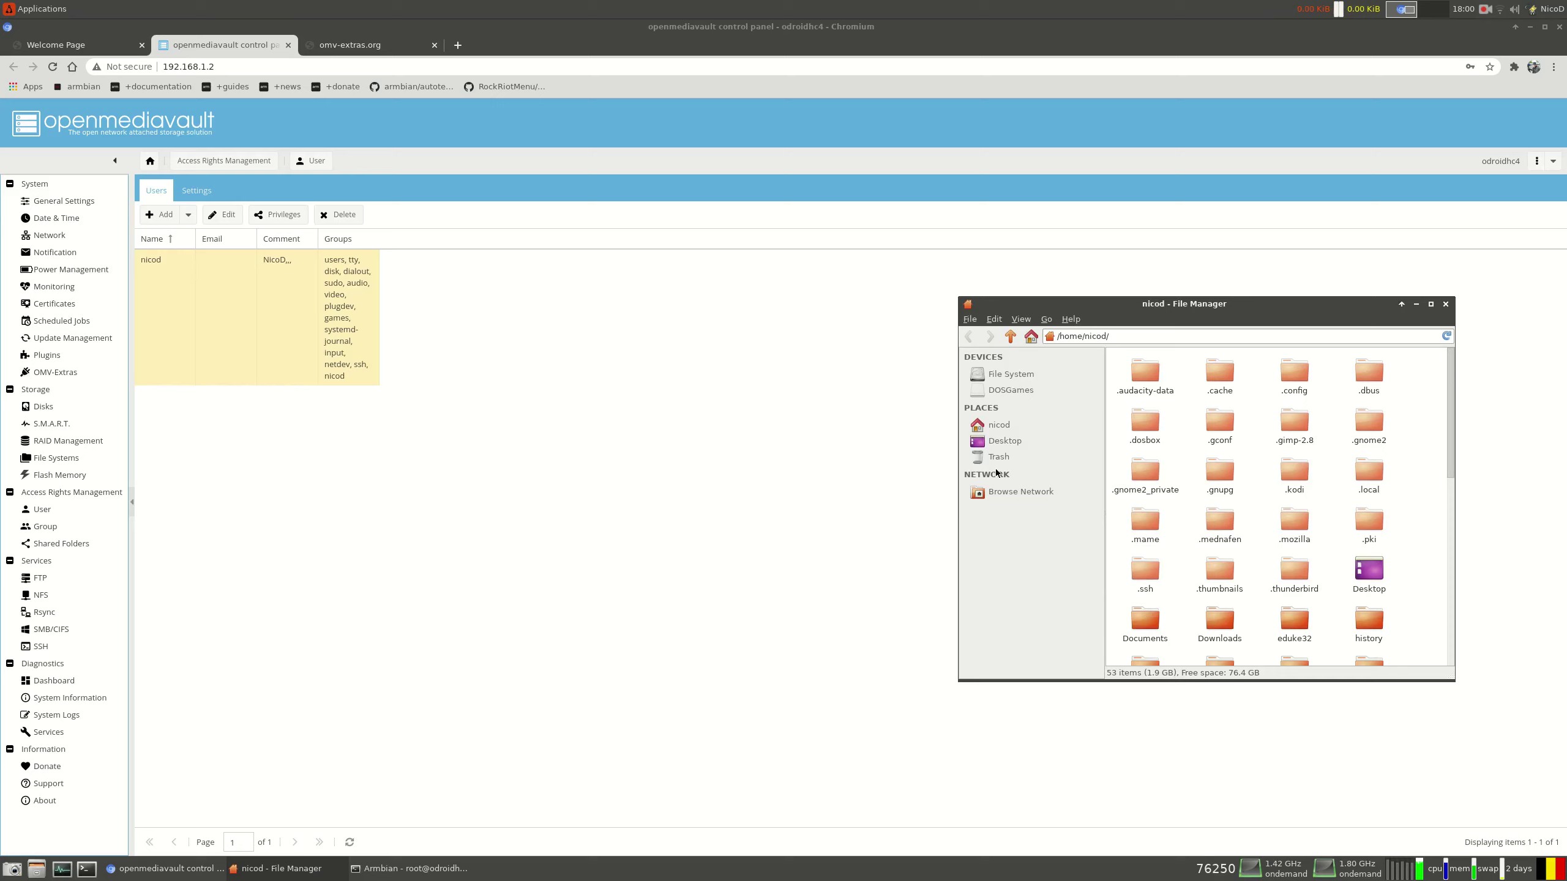
click(1002, 492)
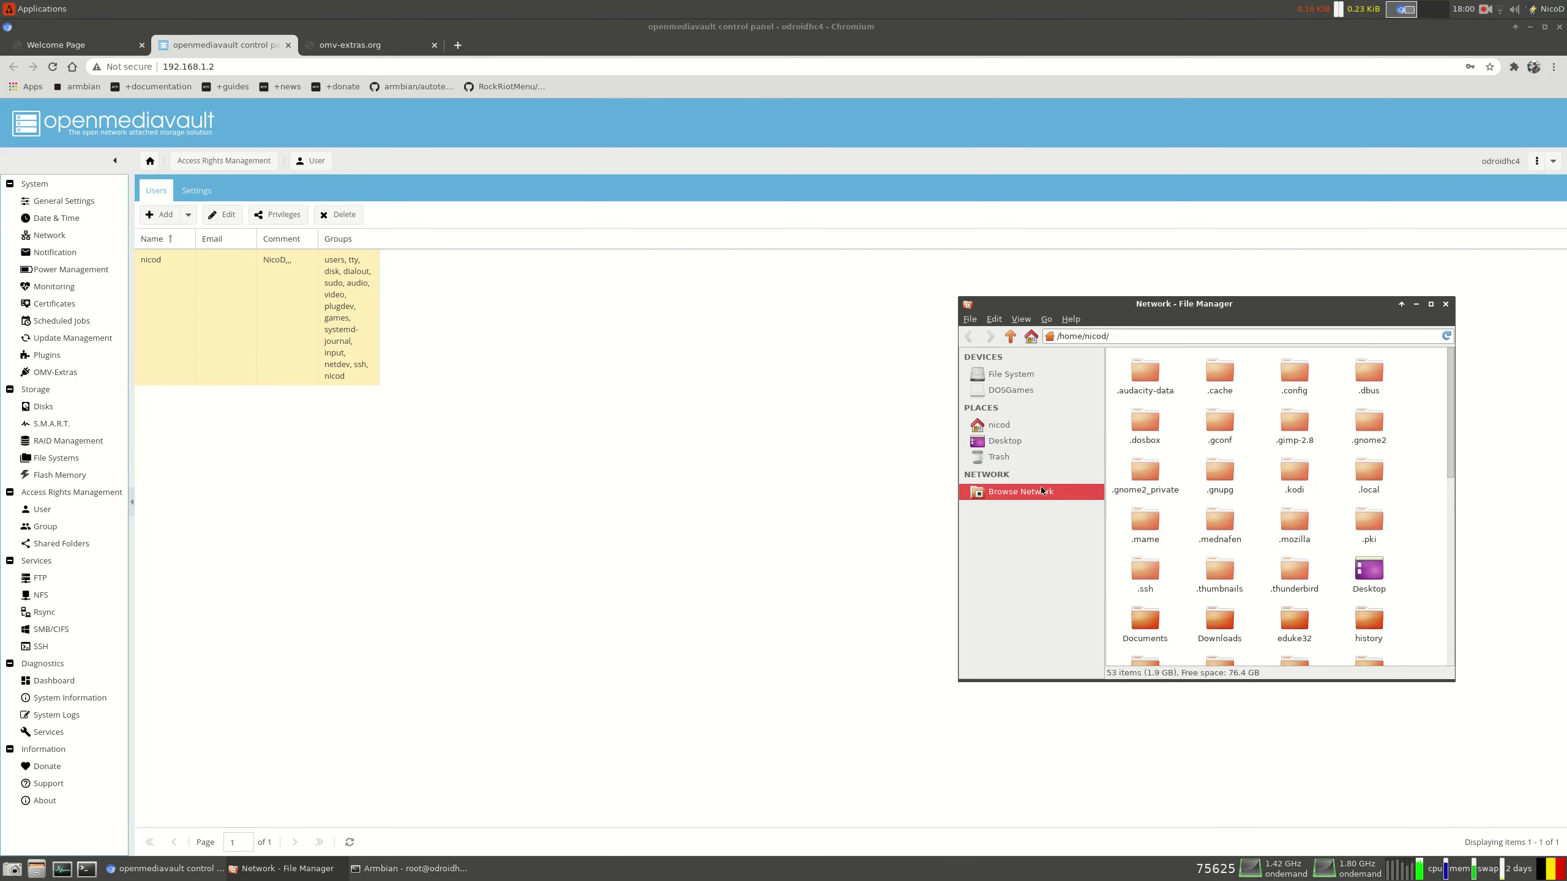
double_click(1135, 501)
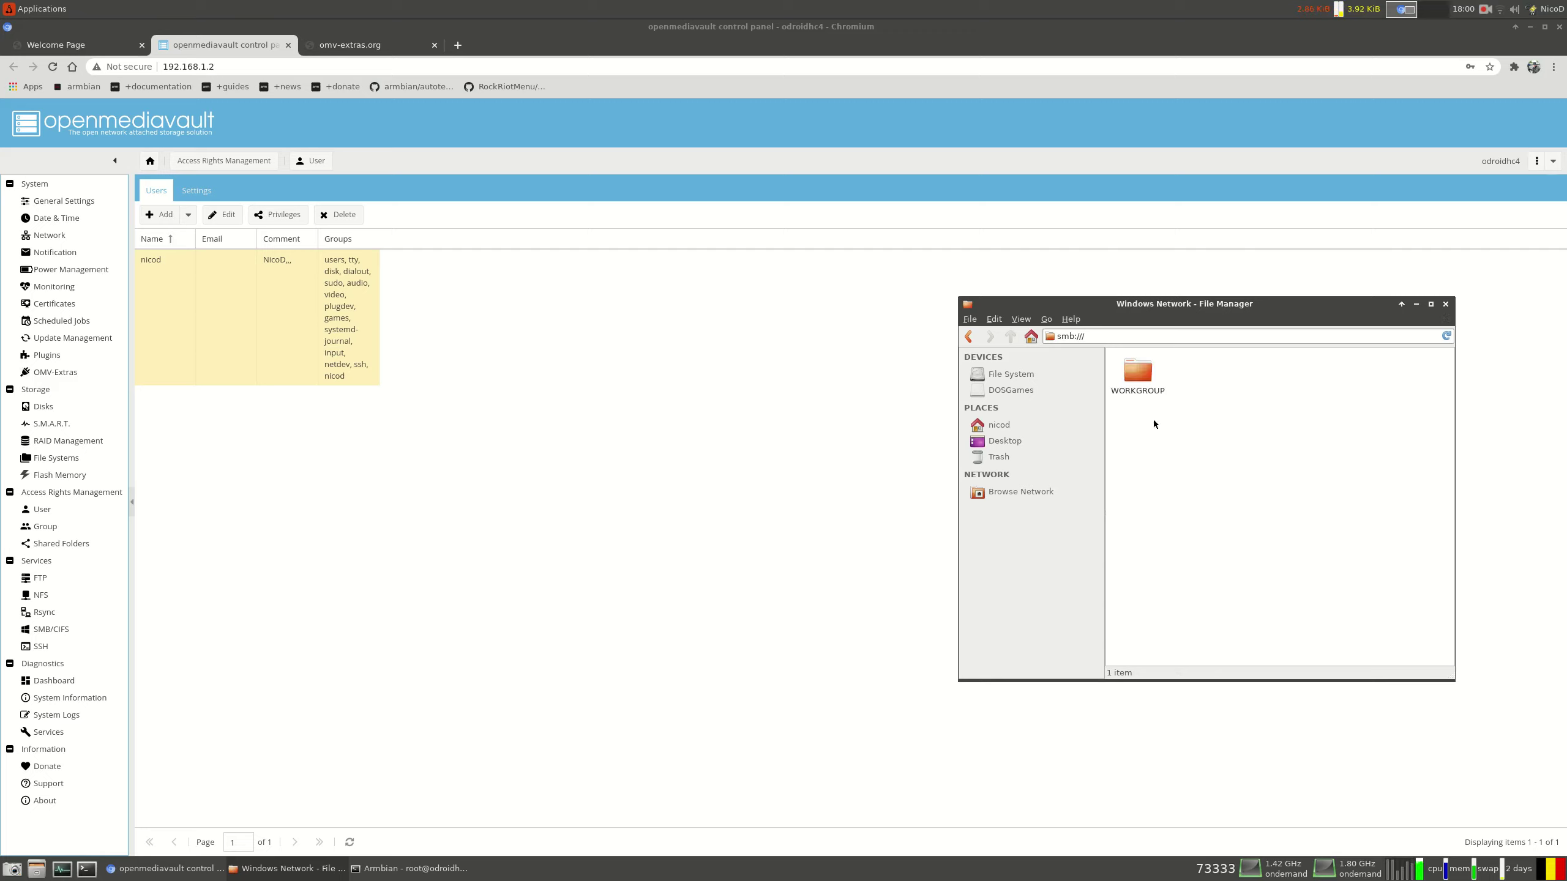
double_click(1140, 375)
click(1142, 381)
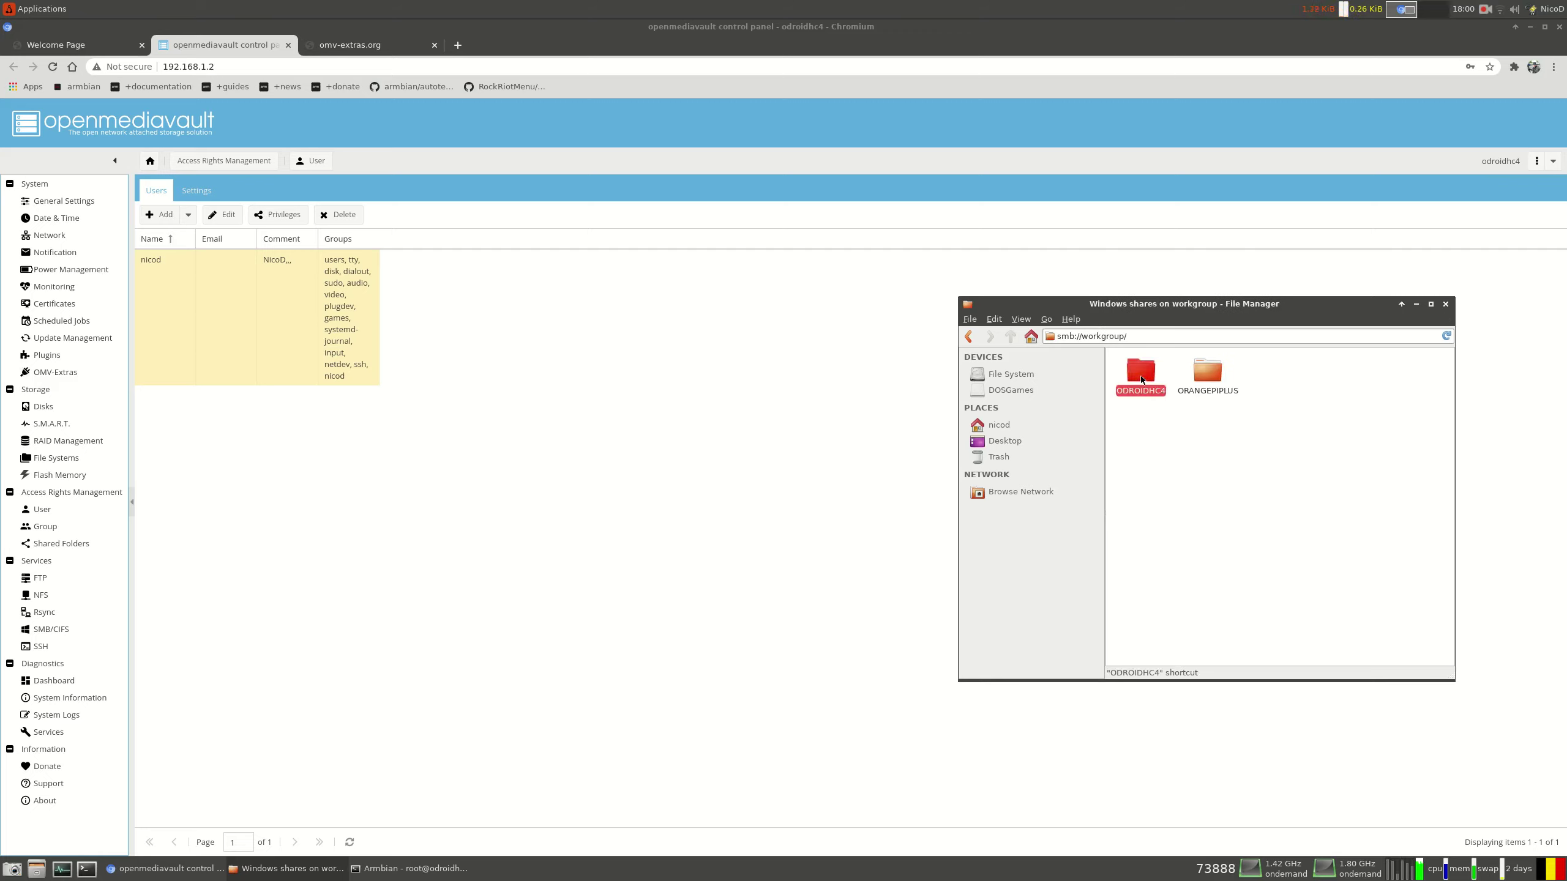
double_click(1143, 380)
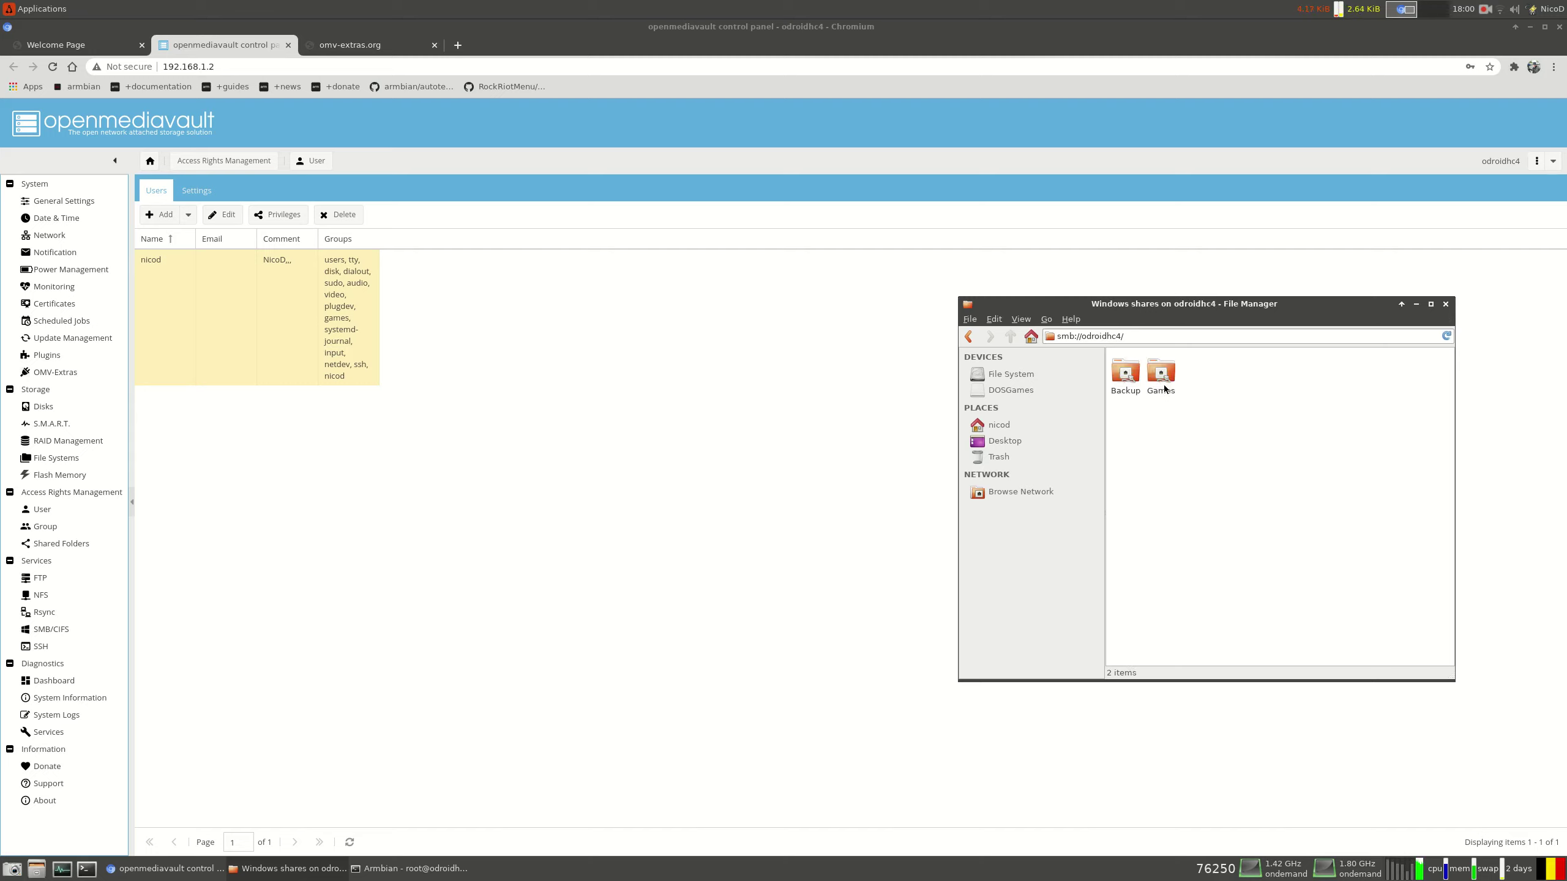
Open the Games share and its roms folder, then go back up to Games
click(1162, 373)
double_click(1162, 373)
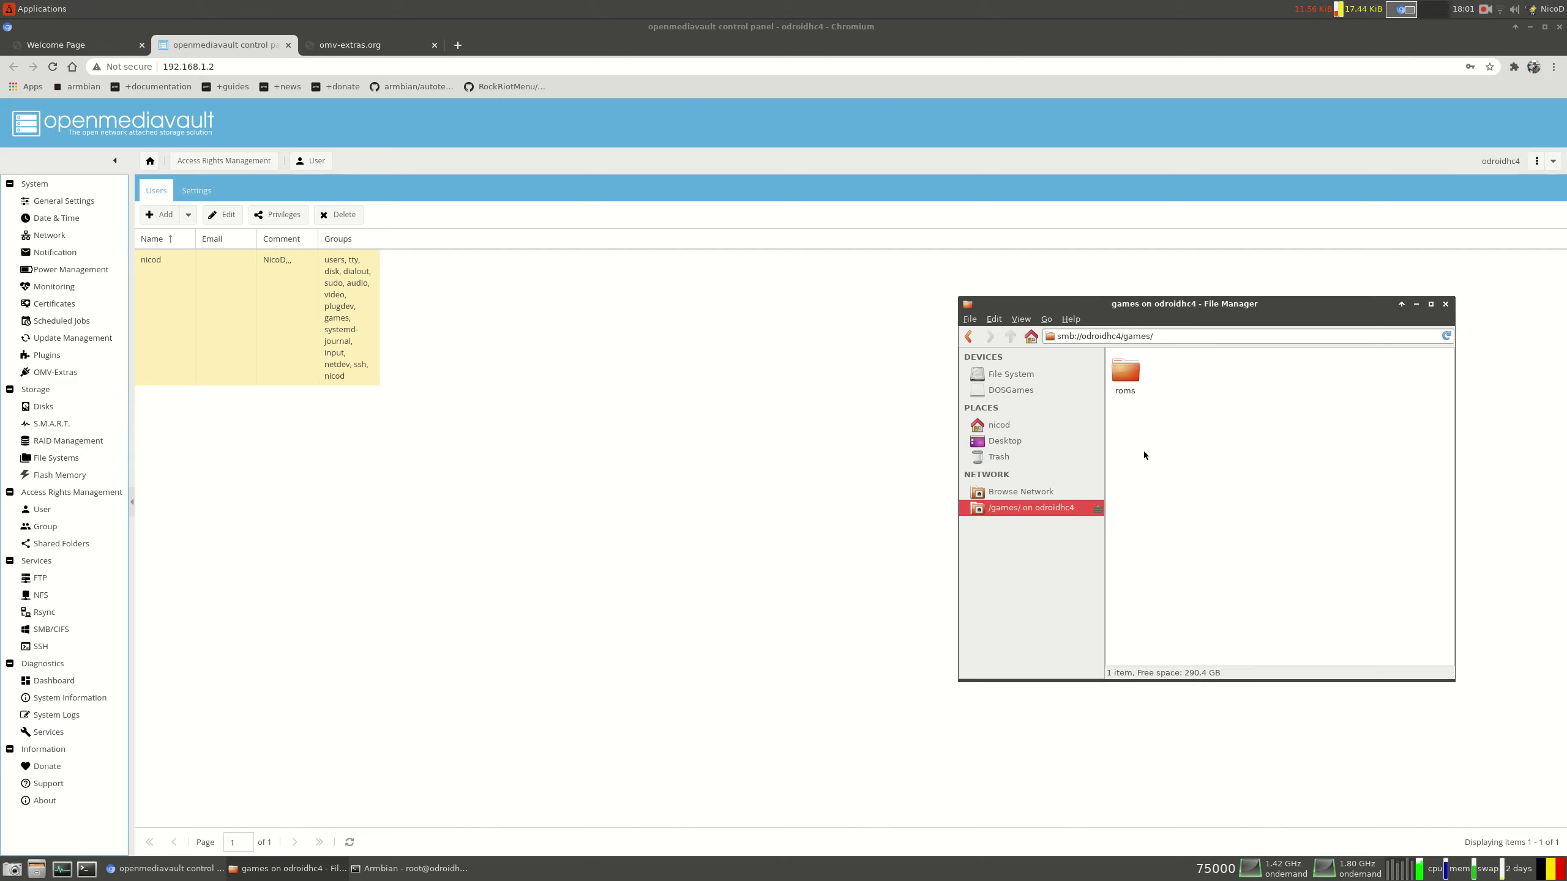
click(1123, 378)
double_click(1123, 378)
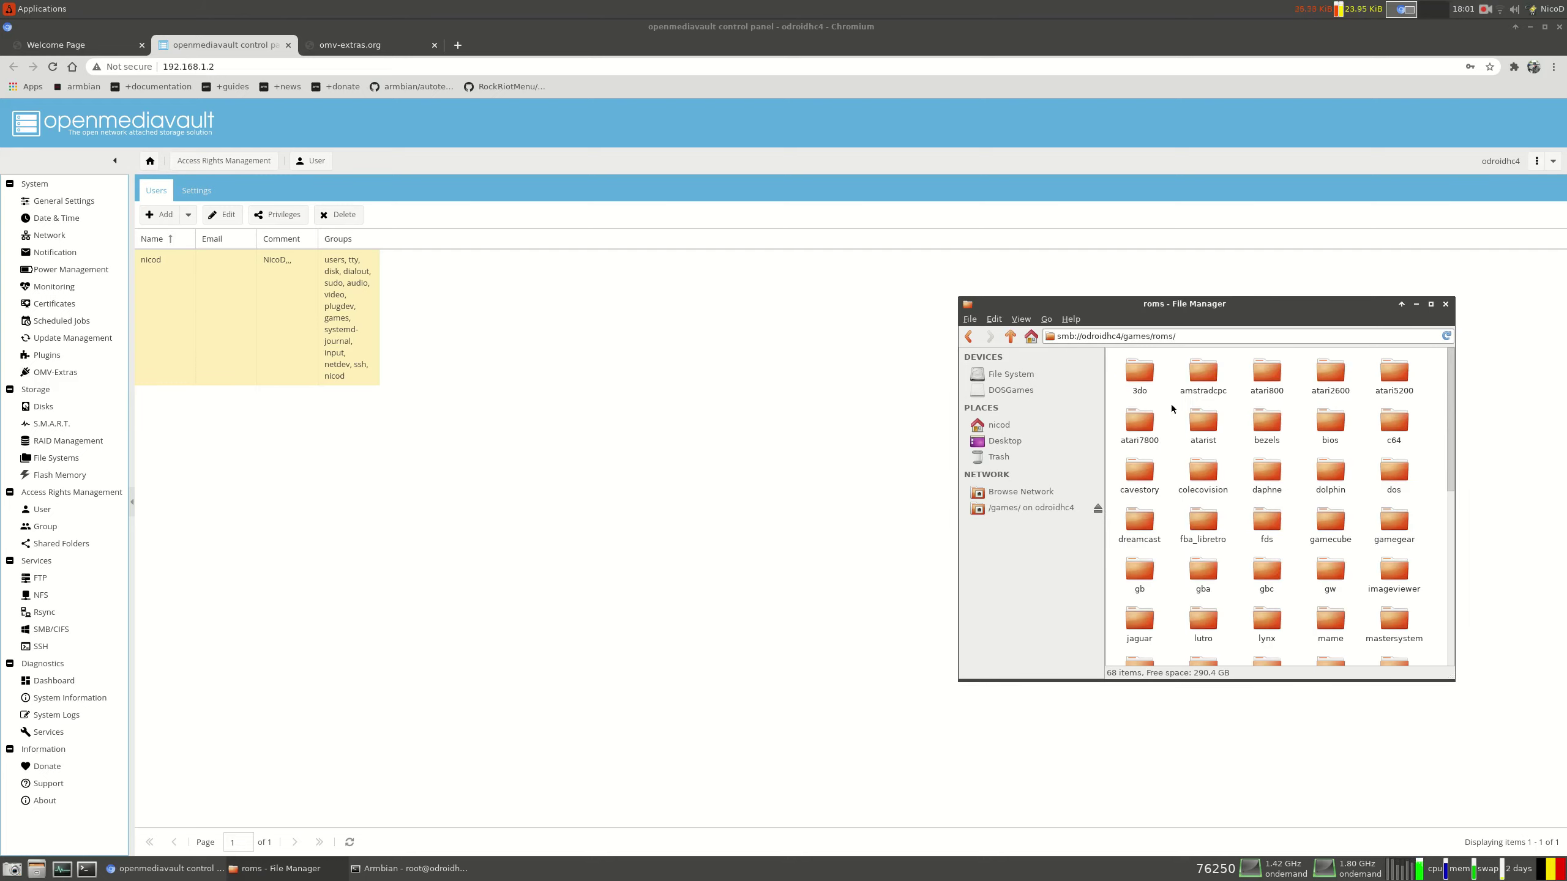
click(1009, 337)
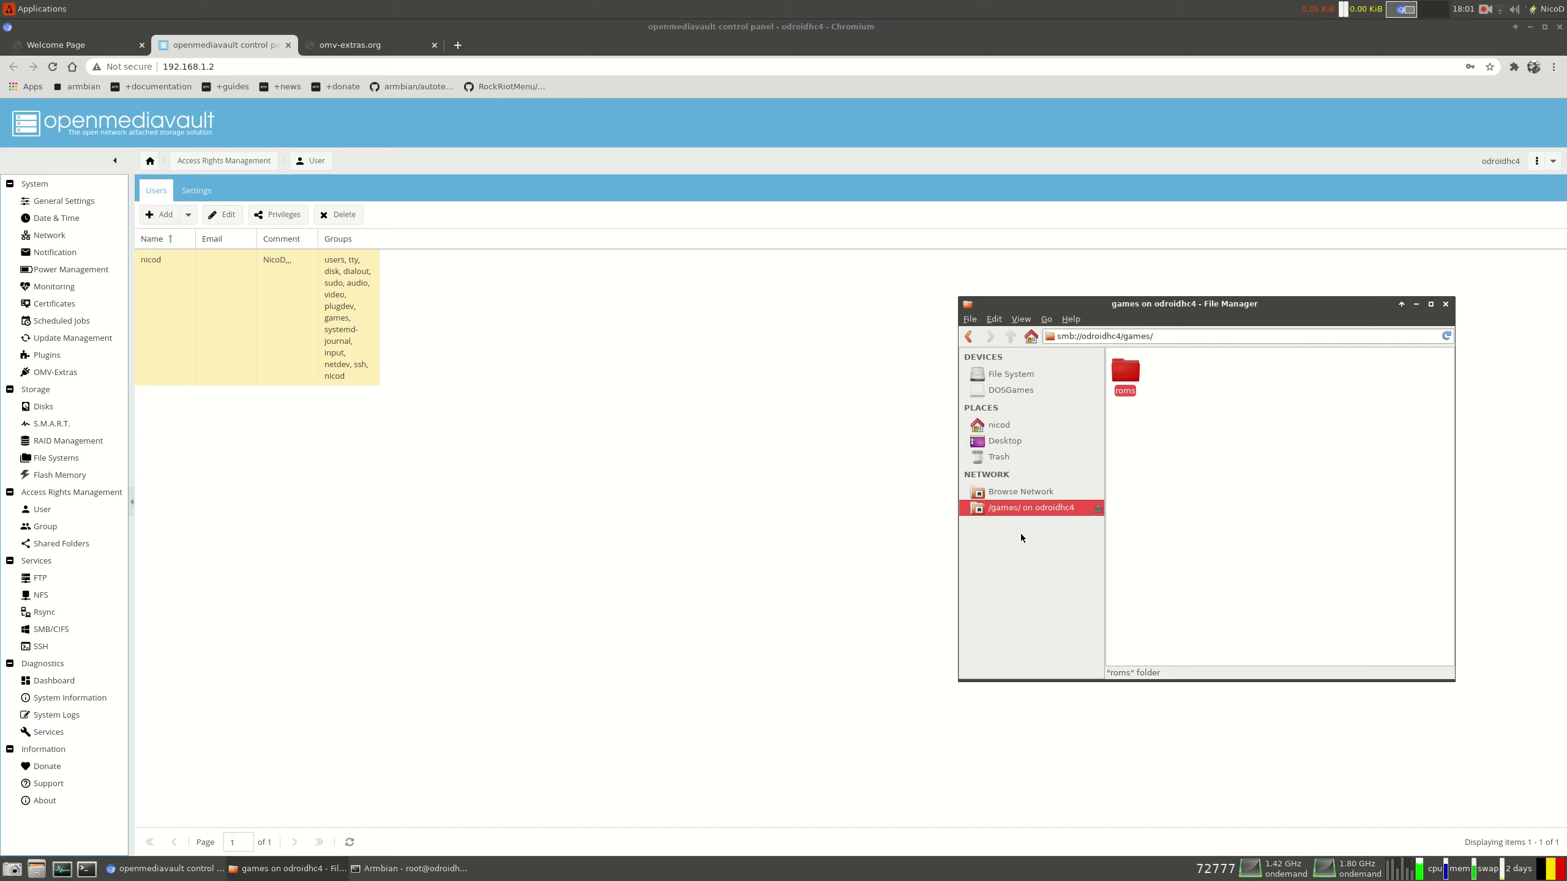
Browse back through Windows Network > WORKGROUP to list ODROIDHC4's Backup and Games shares
click(1047, 497)
double_click(1140, 494)
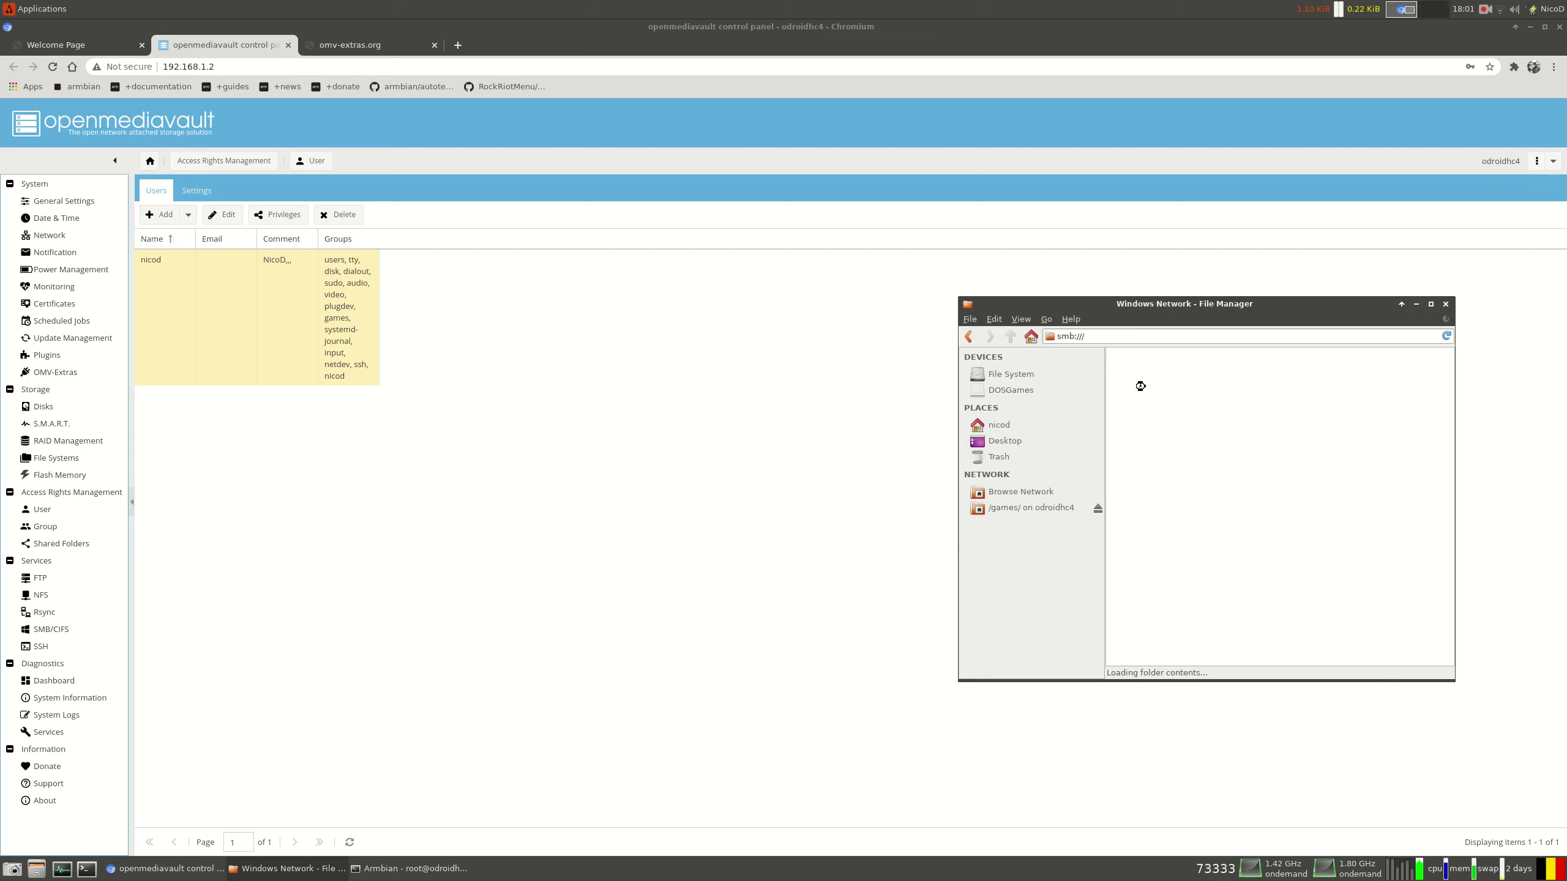
double_click(1141, 377)
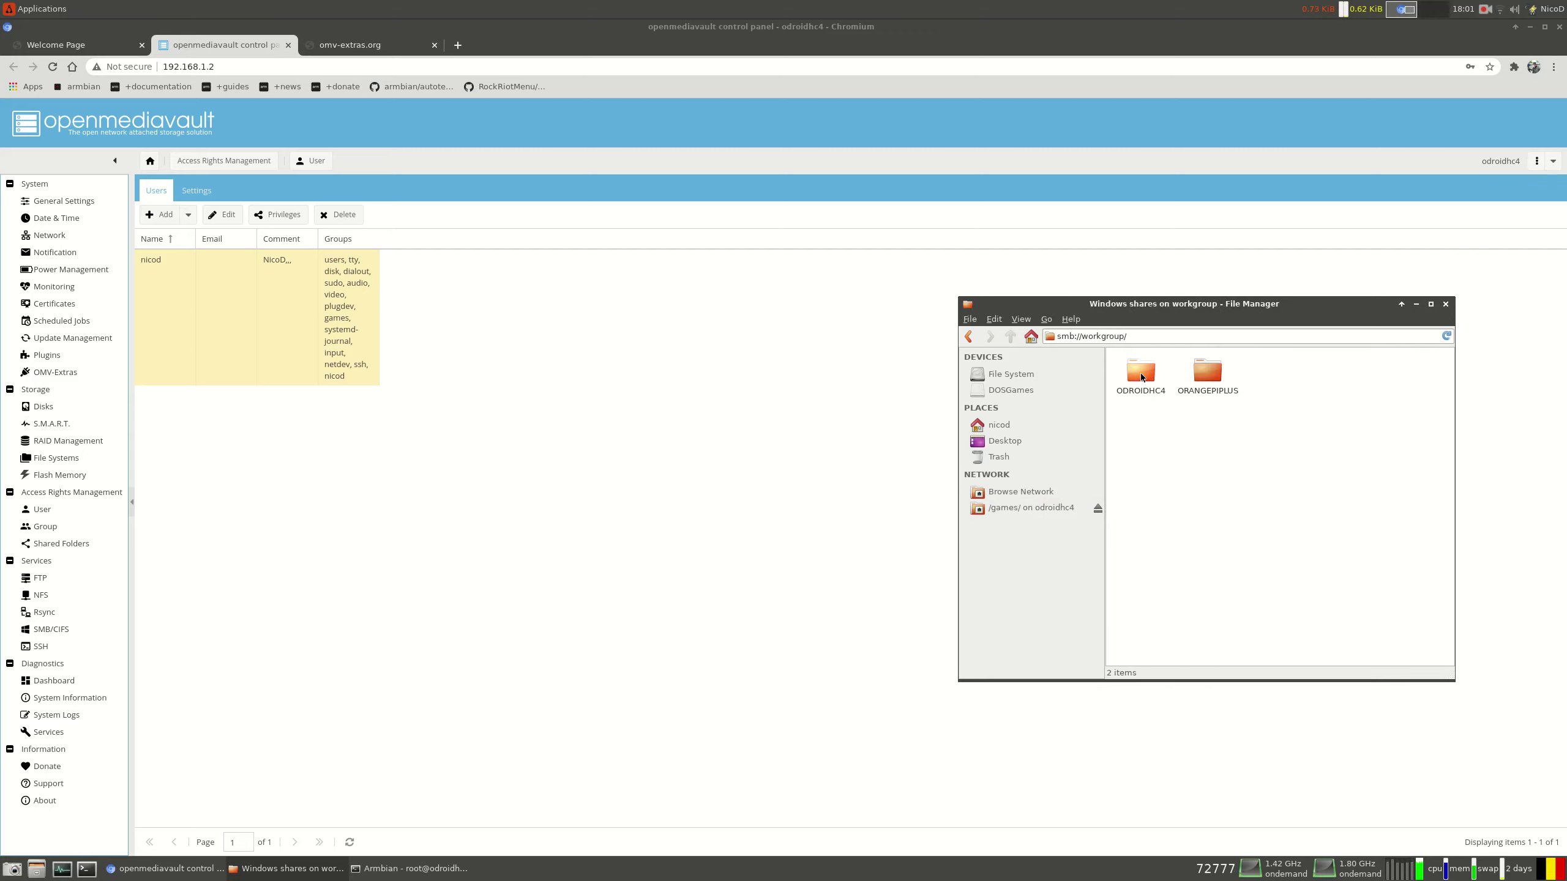
double_click(1141, 376)
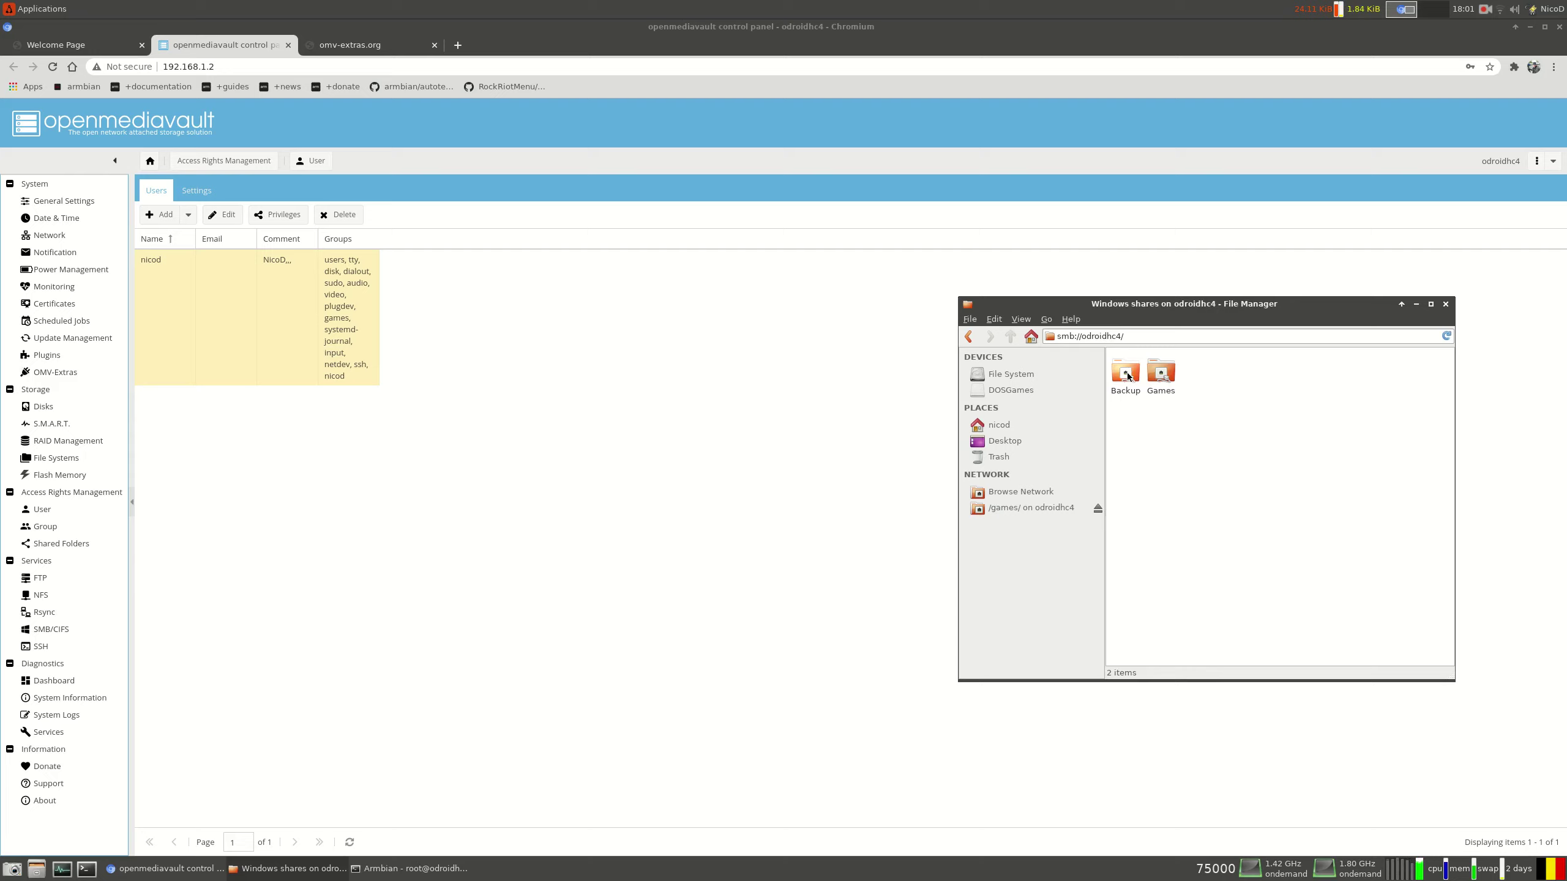